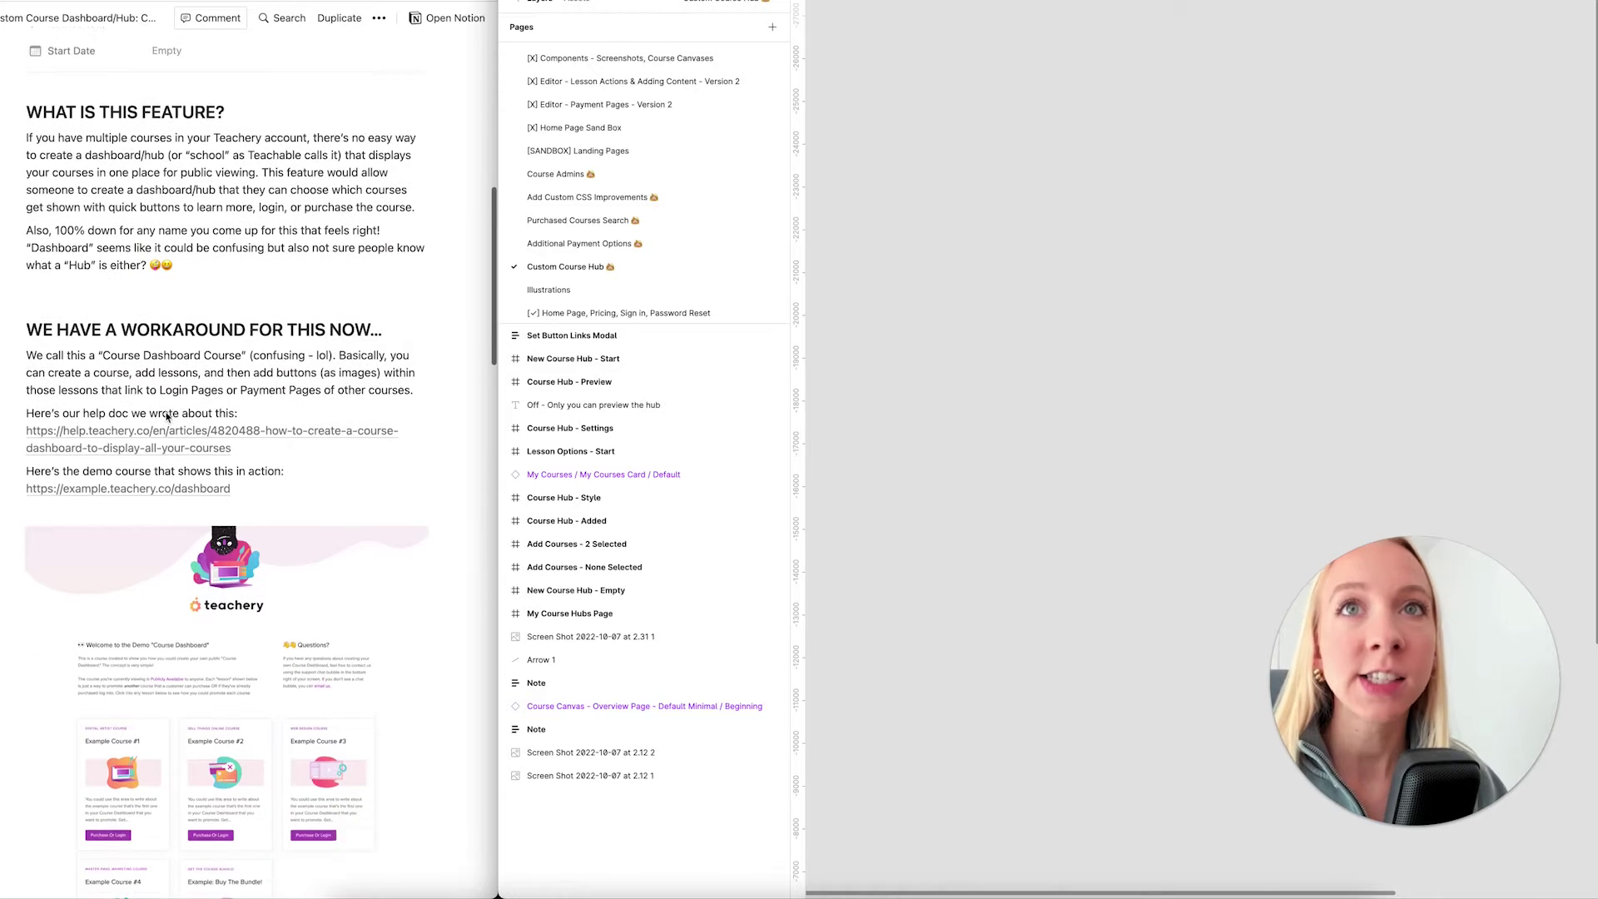
pyautogui.scroll(-3, 184, 301)
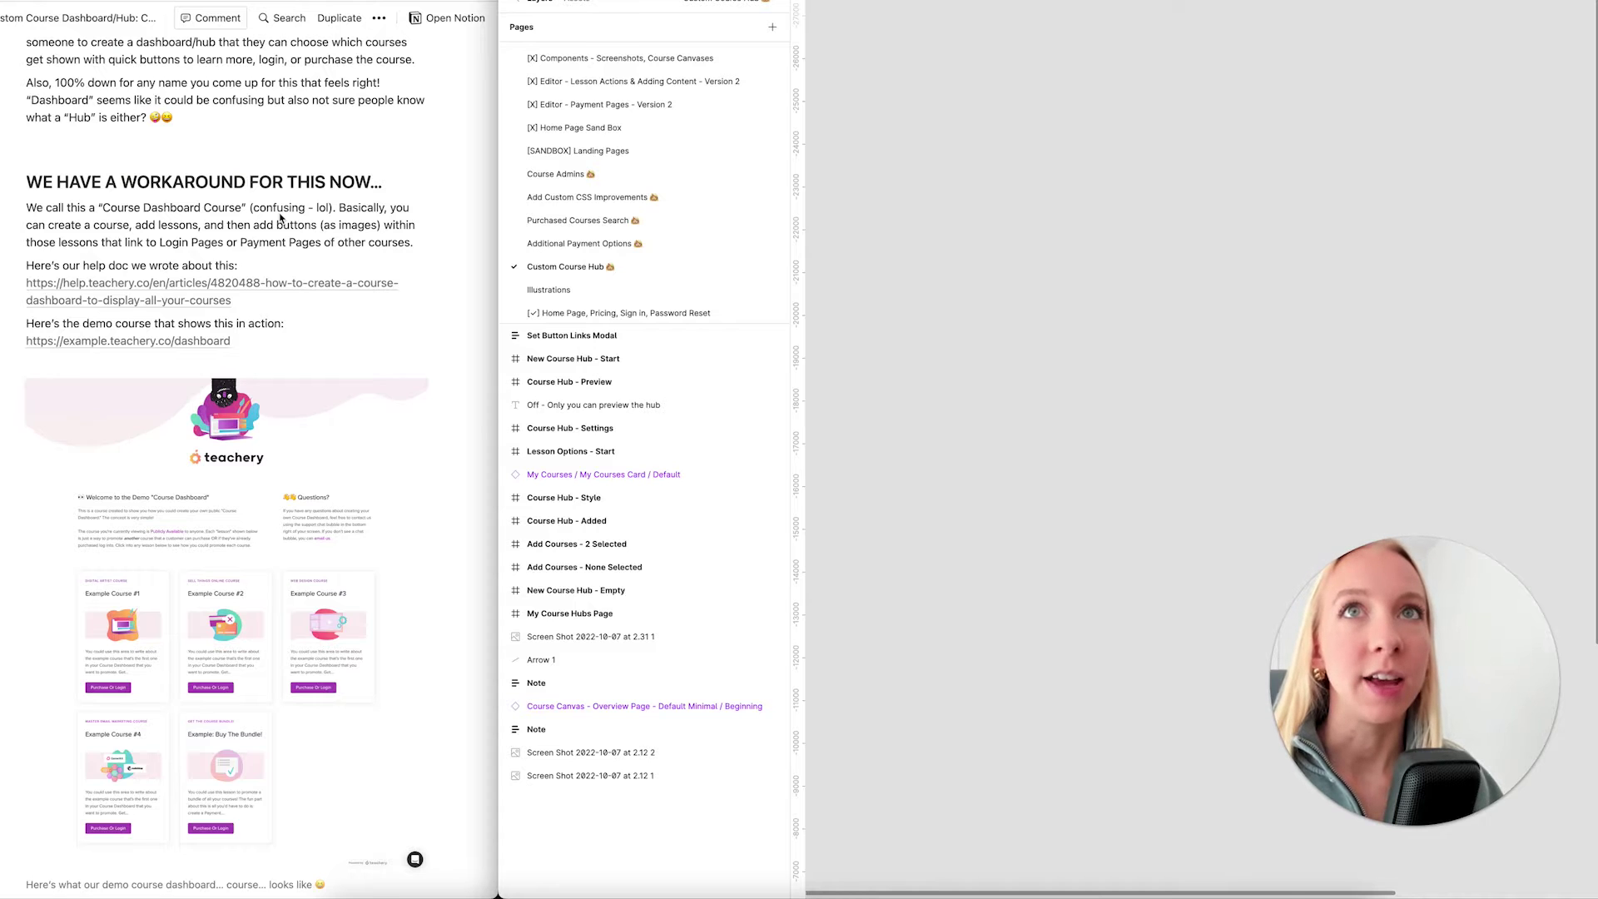
# Scroll past the current workaround and demo dashboard image to 'HOW SHOULD WE DO THIS?'.
pyautogui.scroll(5, 280, 218)
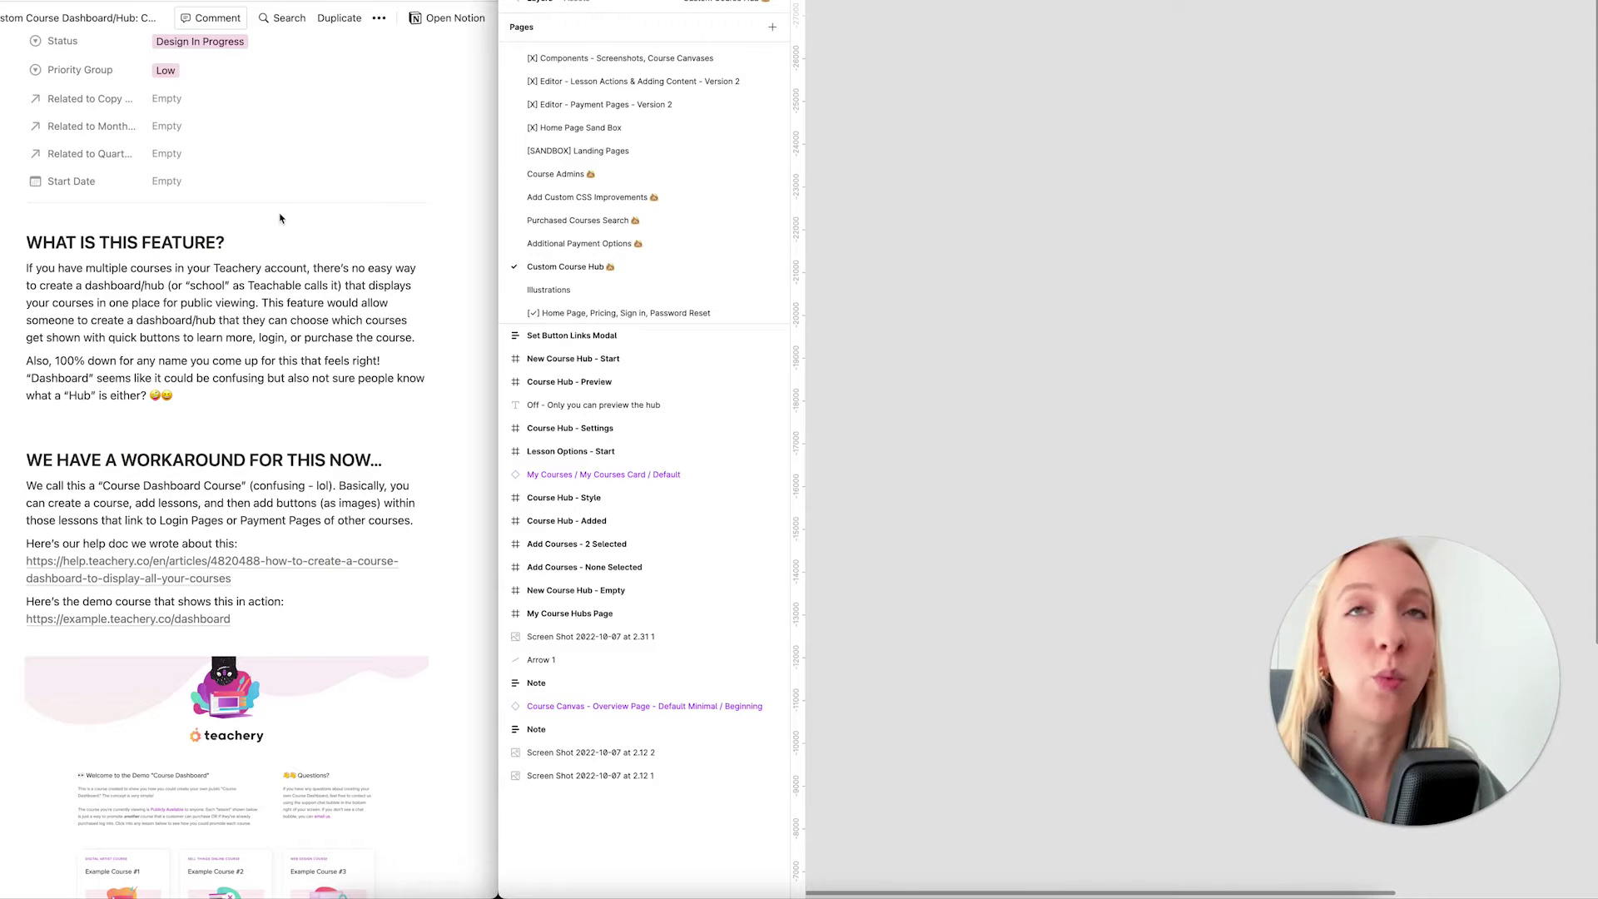
pyautogui.scroll(-4, 279, 218)
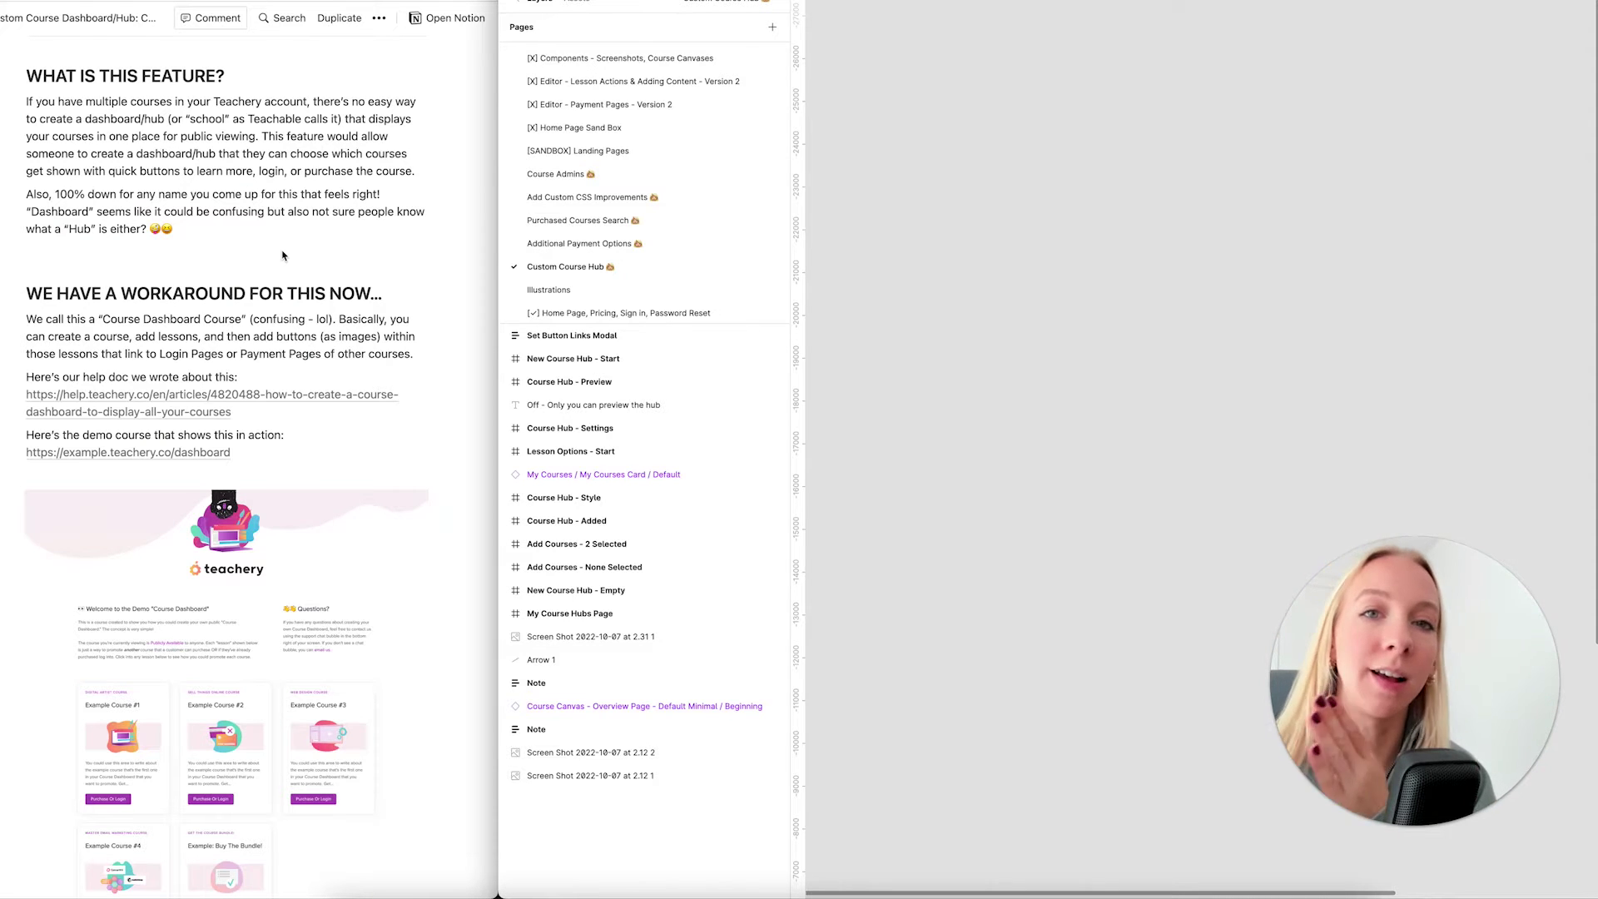
pyautogui.scroll(-5, 282, 256)
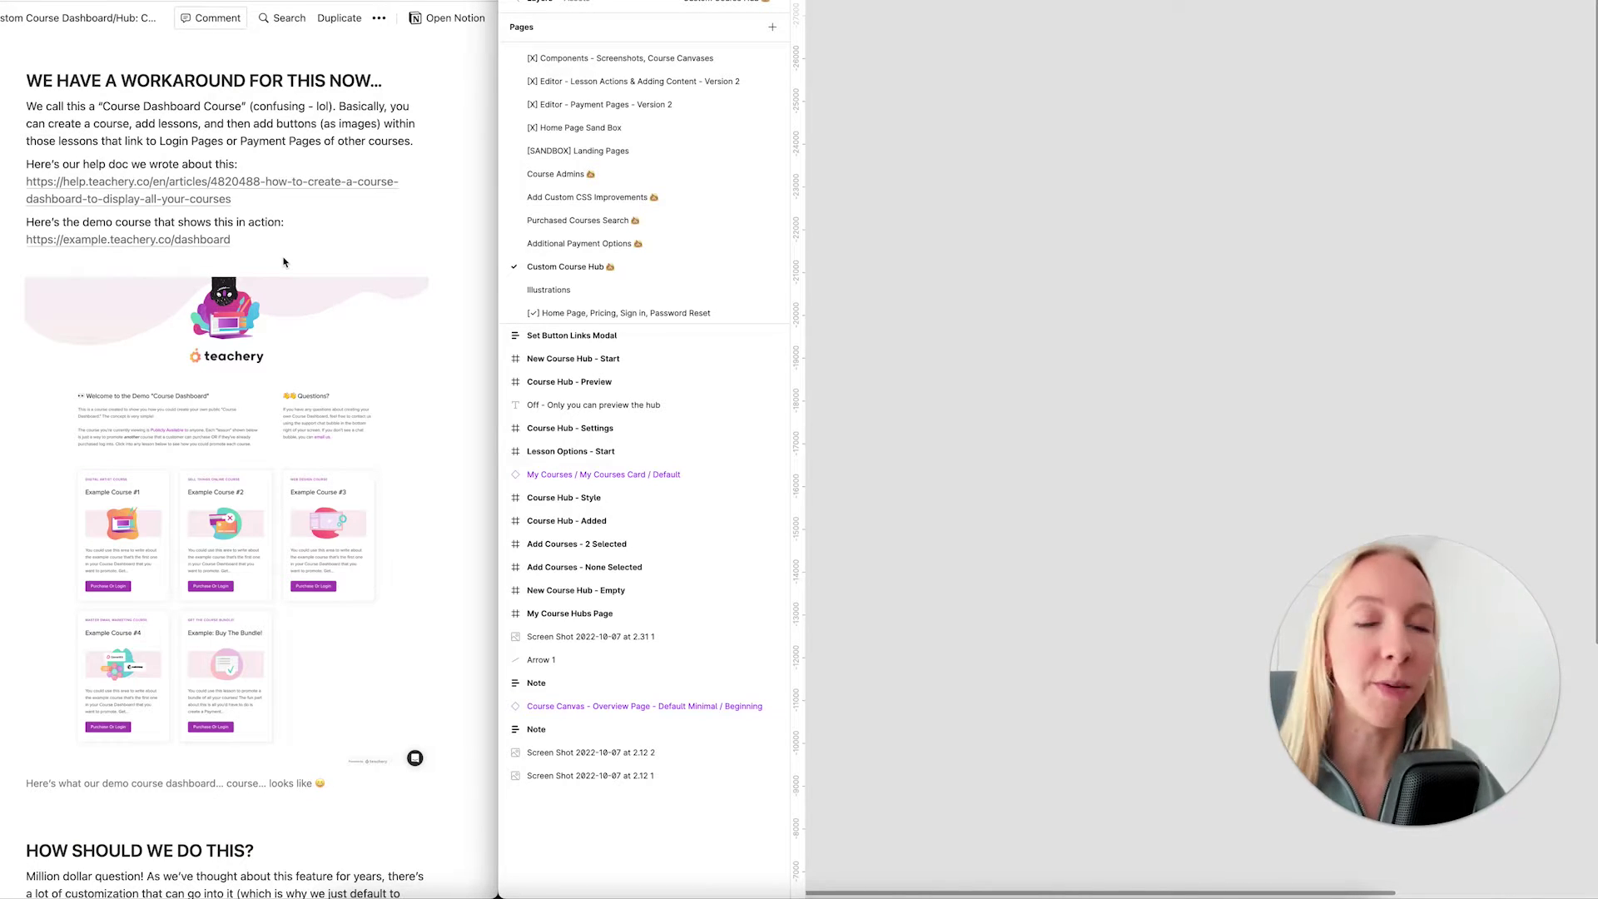
pyautogui.scroll(-6, 283, 262)
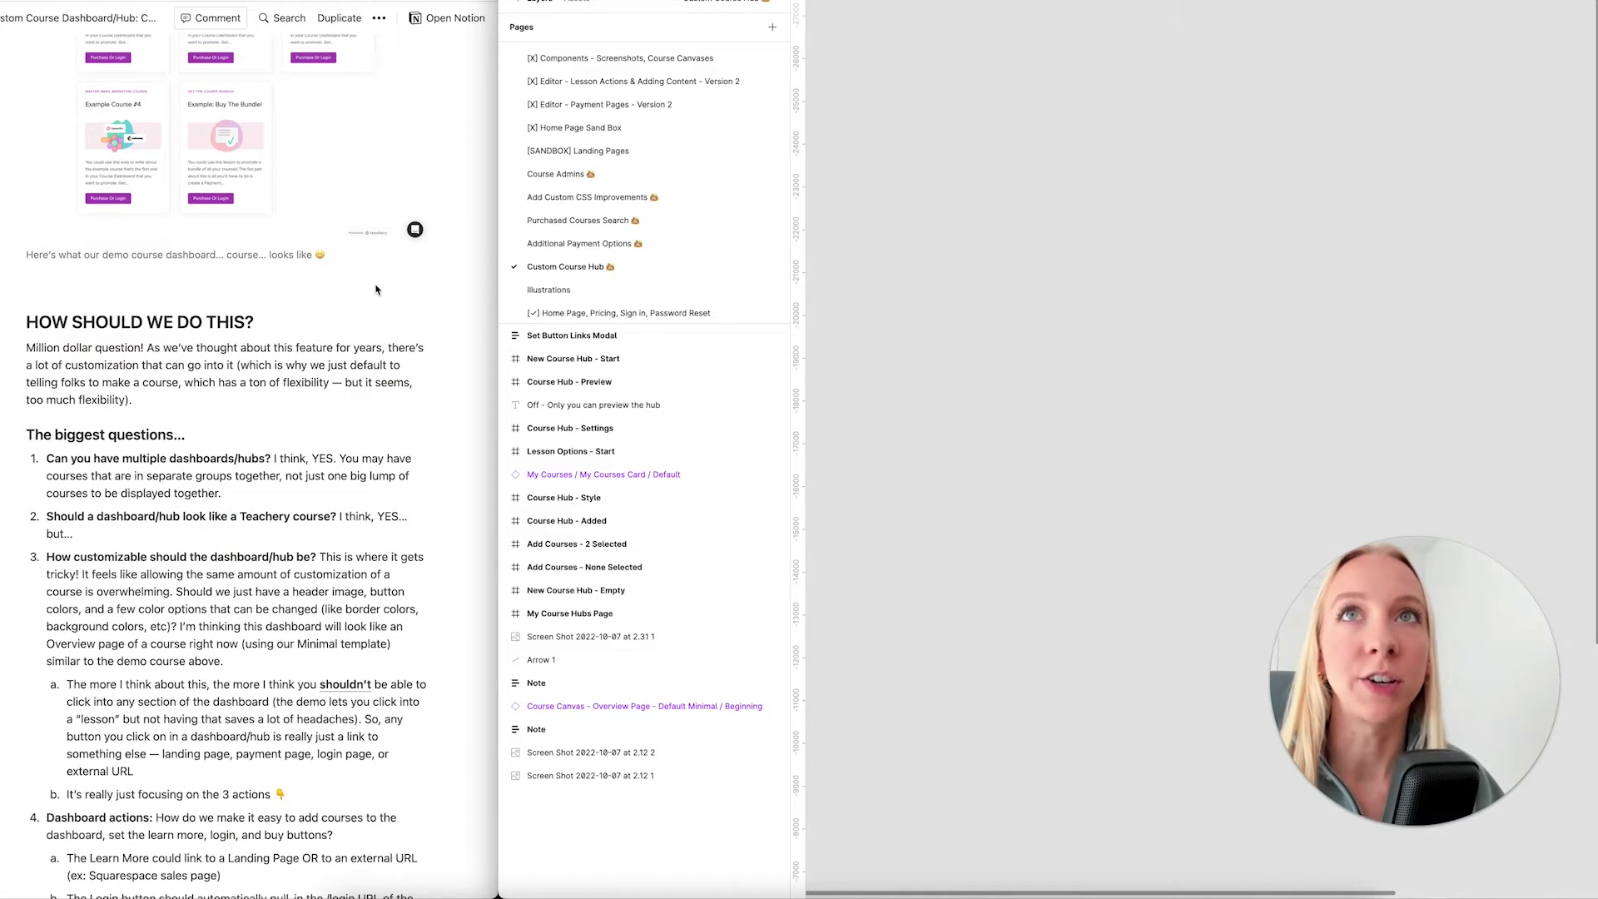
# Scroll through 'The biggest questions...' list to item 5 and the SLEUTHING heading.
pyautogui.scroll(-3, 376, 289)
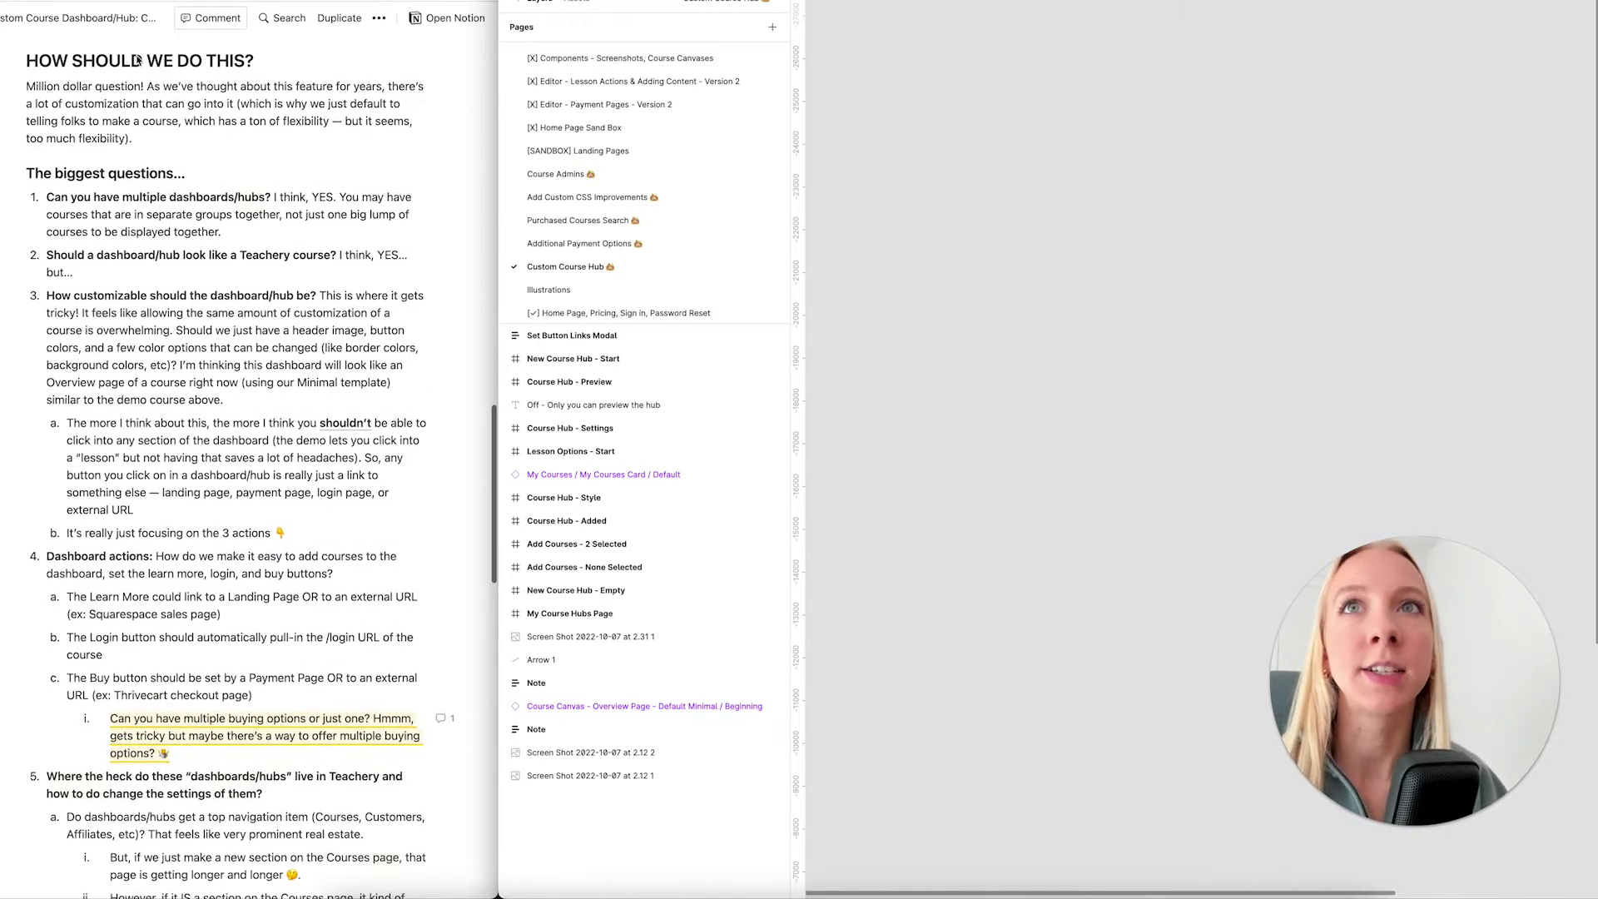
pyautogui.scroll(1, 199, 215)
pyautogui.scroll(1, 200, 215)
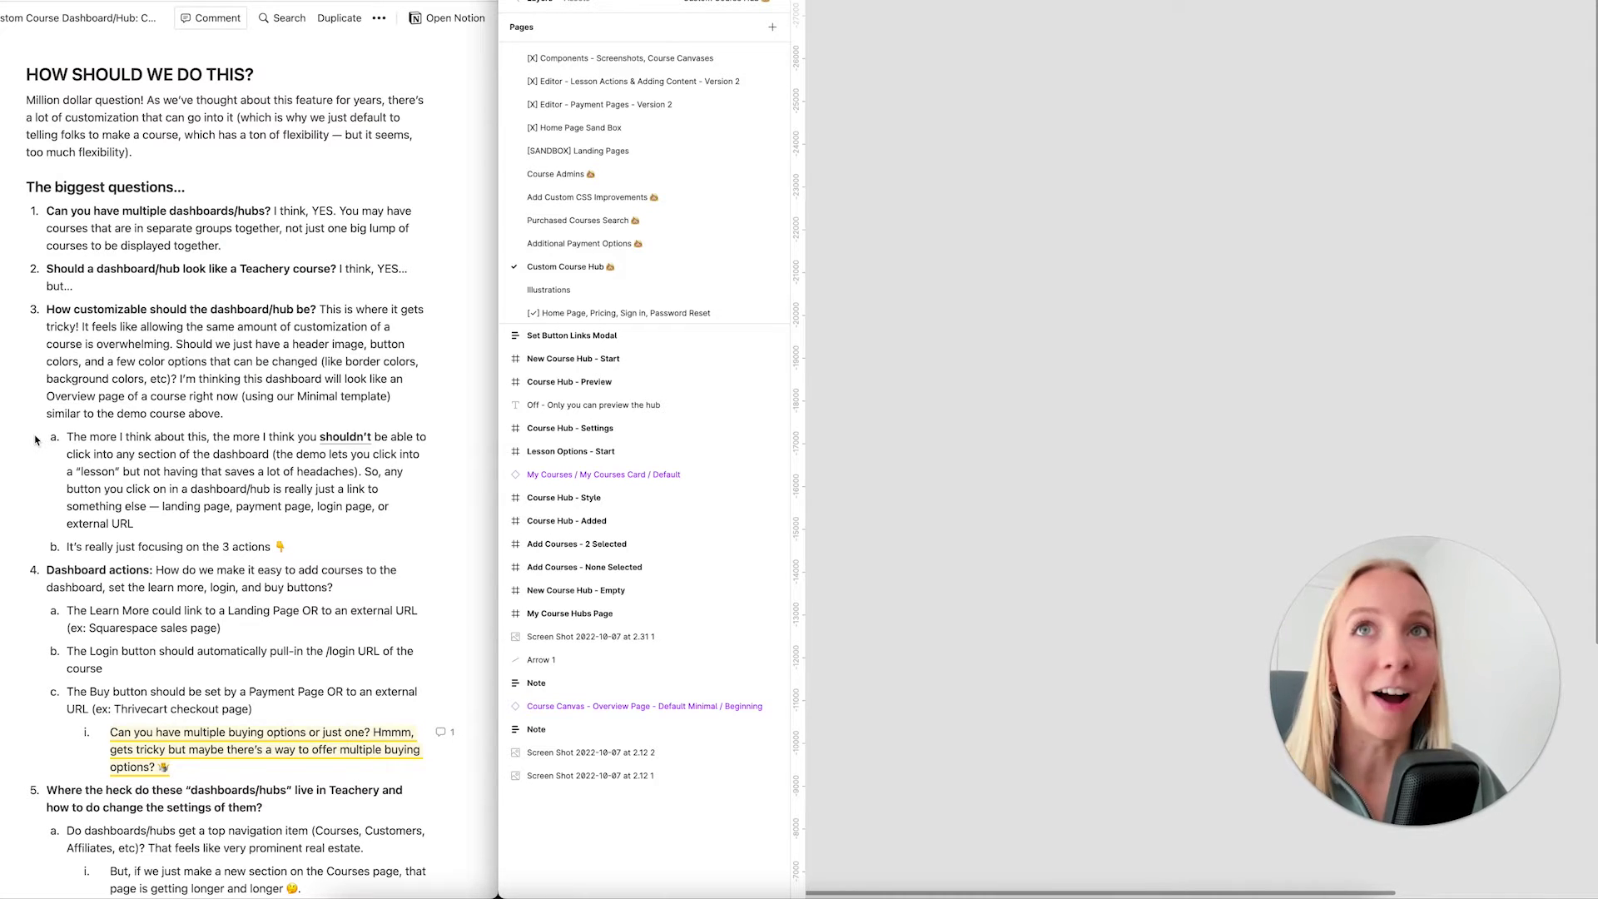
pyautogui.scroll(-5, 35, 438)
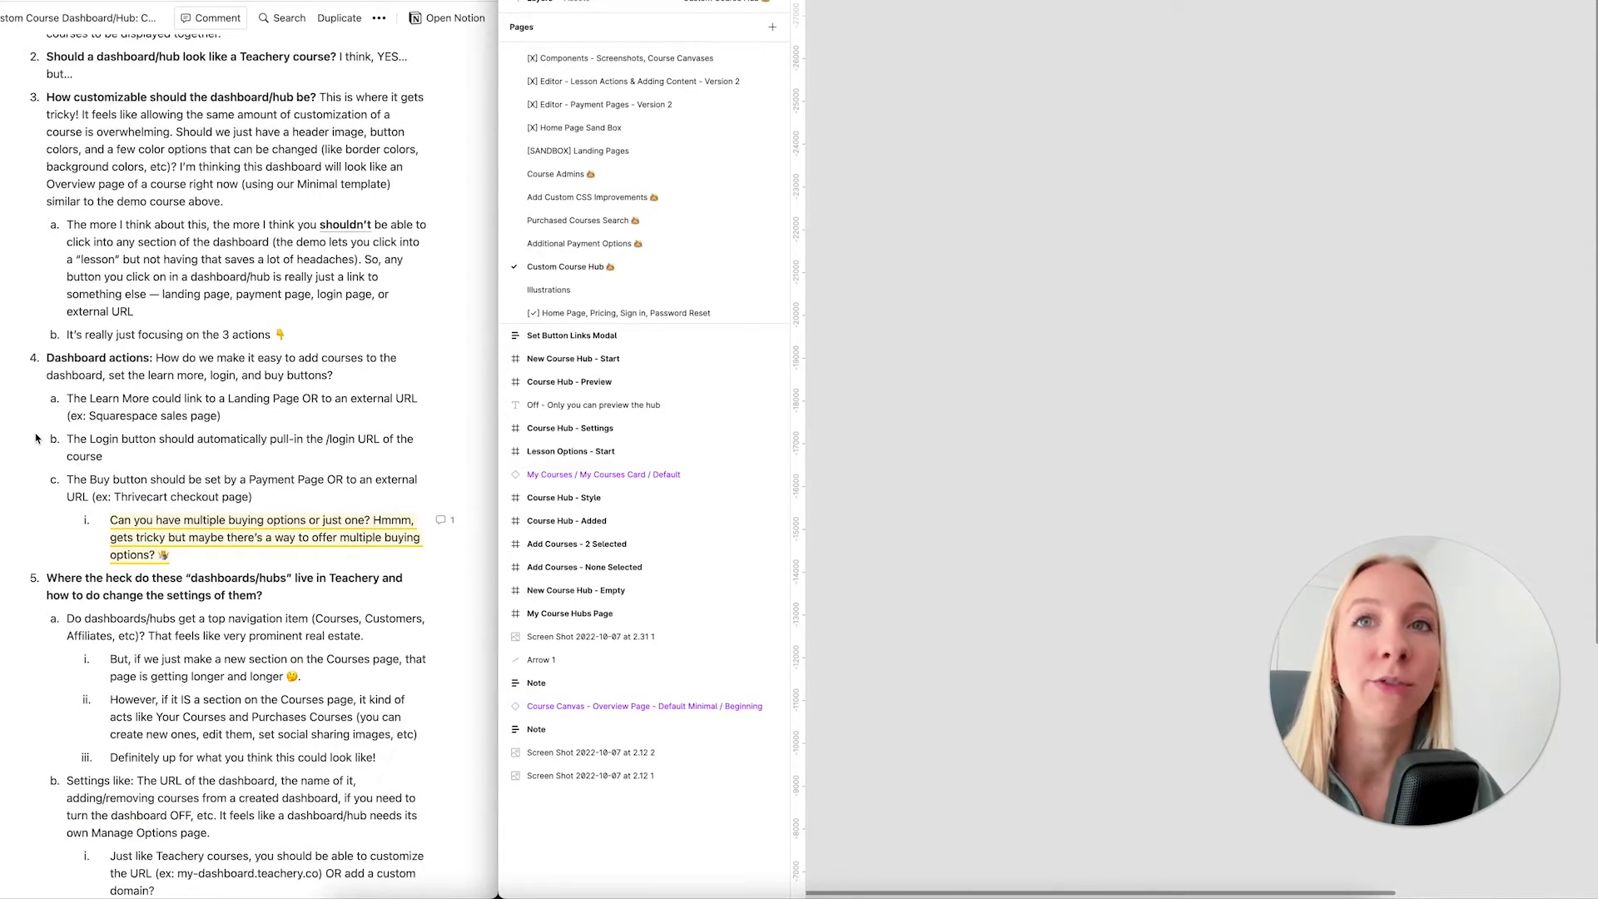
pyautogui.scroll(5, 35, 438)
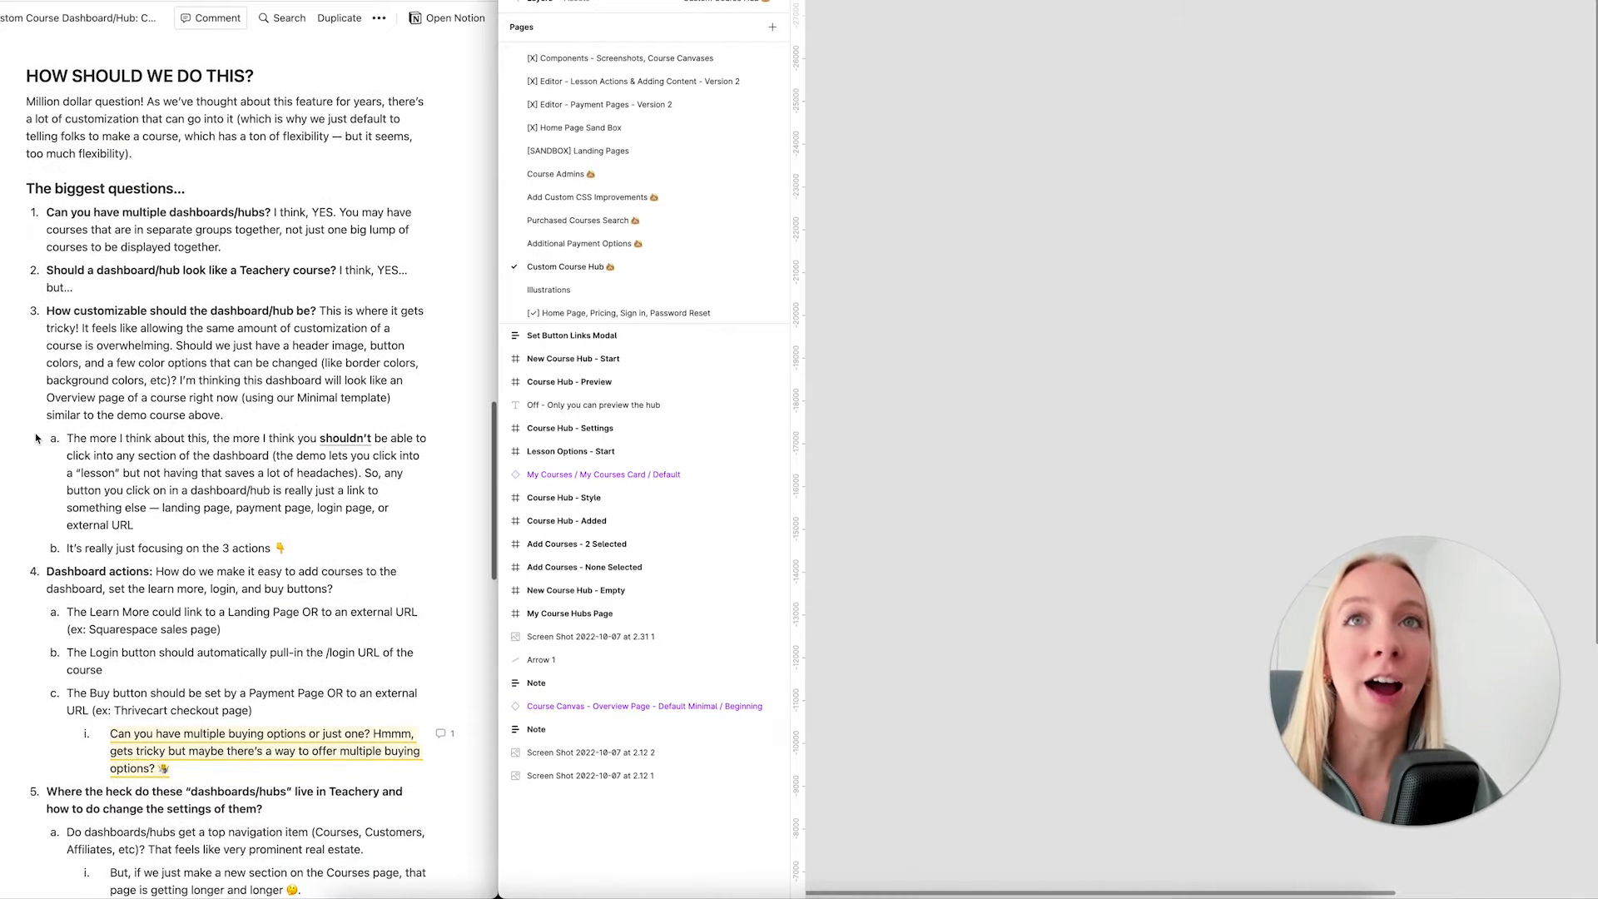
pyautogui.scroll(4, 36, 438)
pyautogui.scroll(8, 36, 438)
pyautogui.scroll(-15, 36, 437)
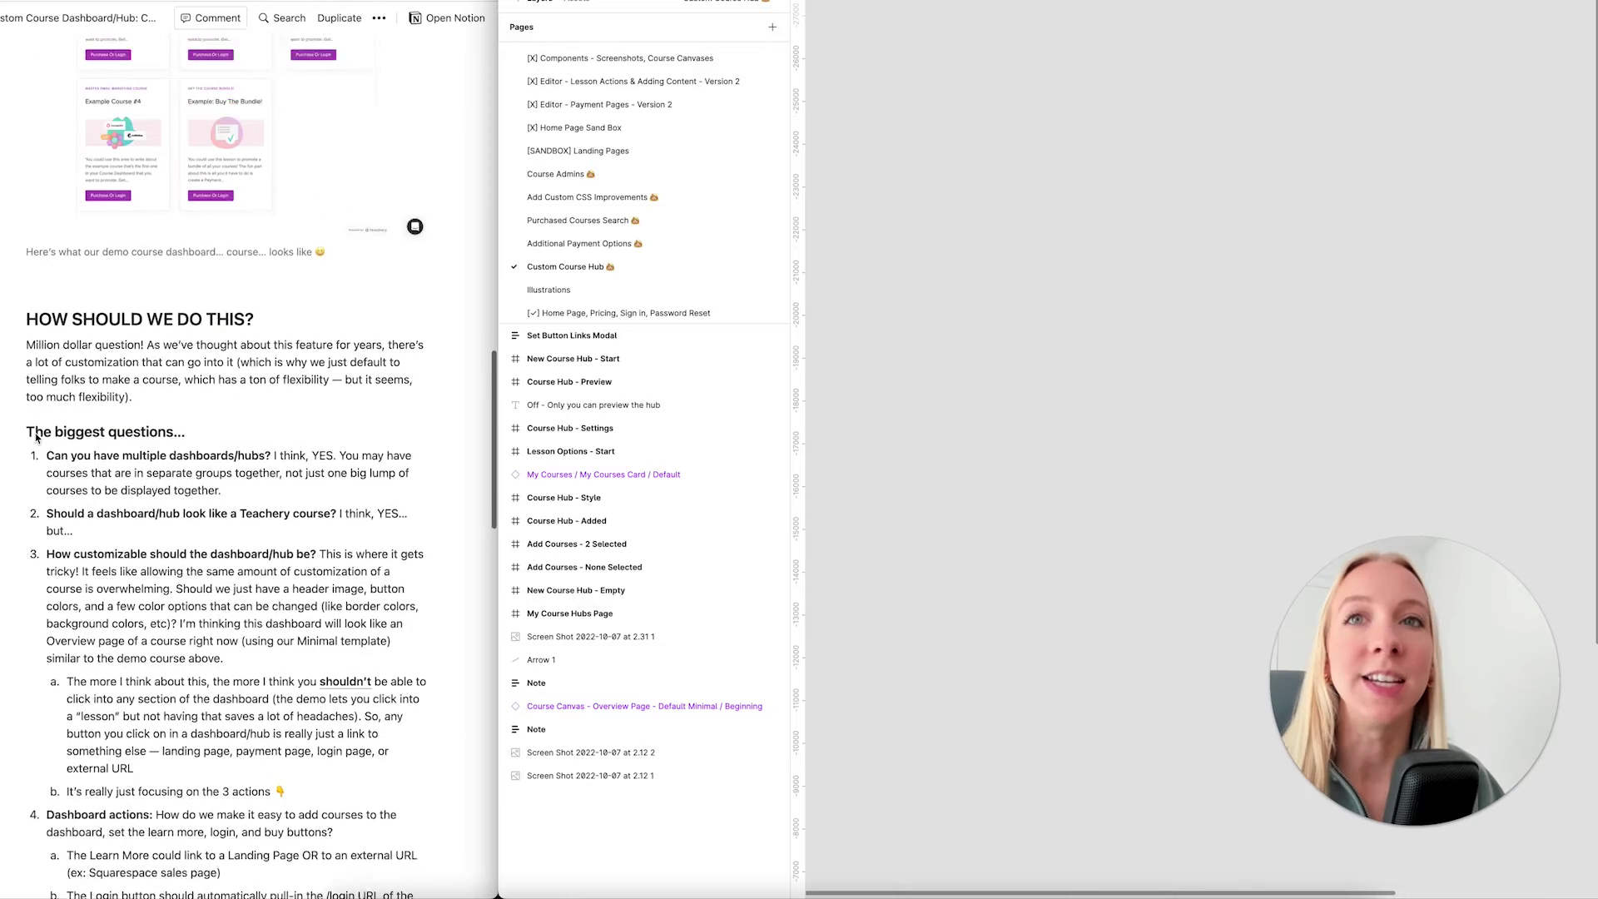
pyautogui.scroll(3, 36, 438)
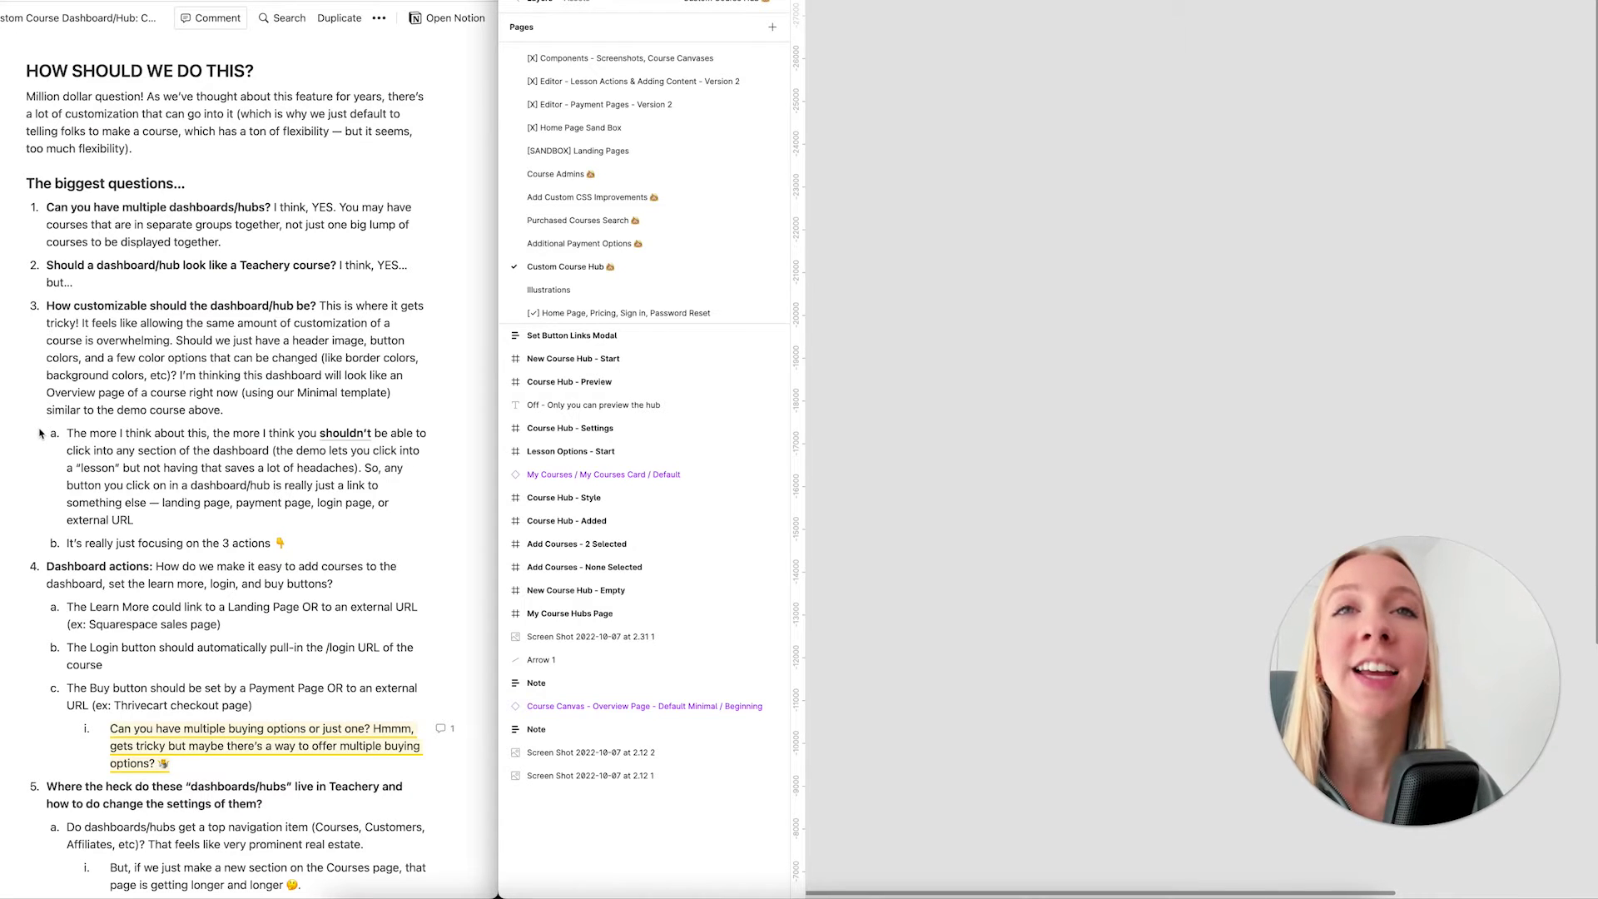
pyautogui.scroll(-2, 37, 434)
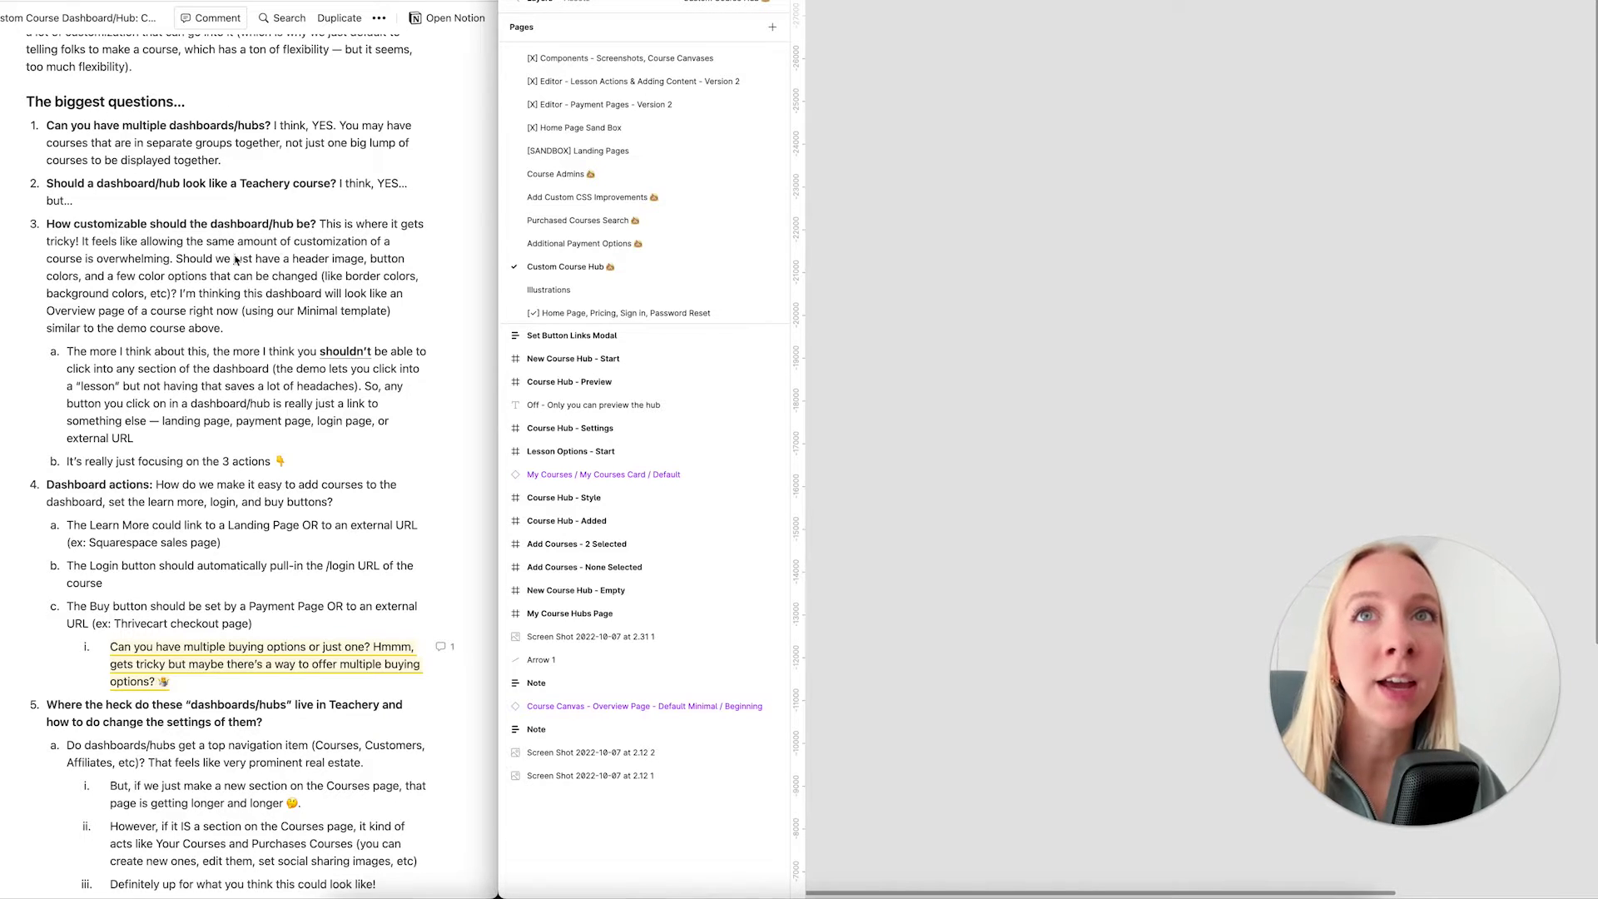
pyautogui.scroll(-1, 253, 261)
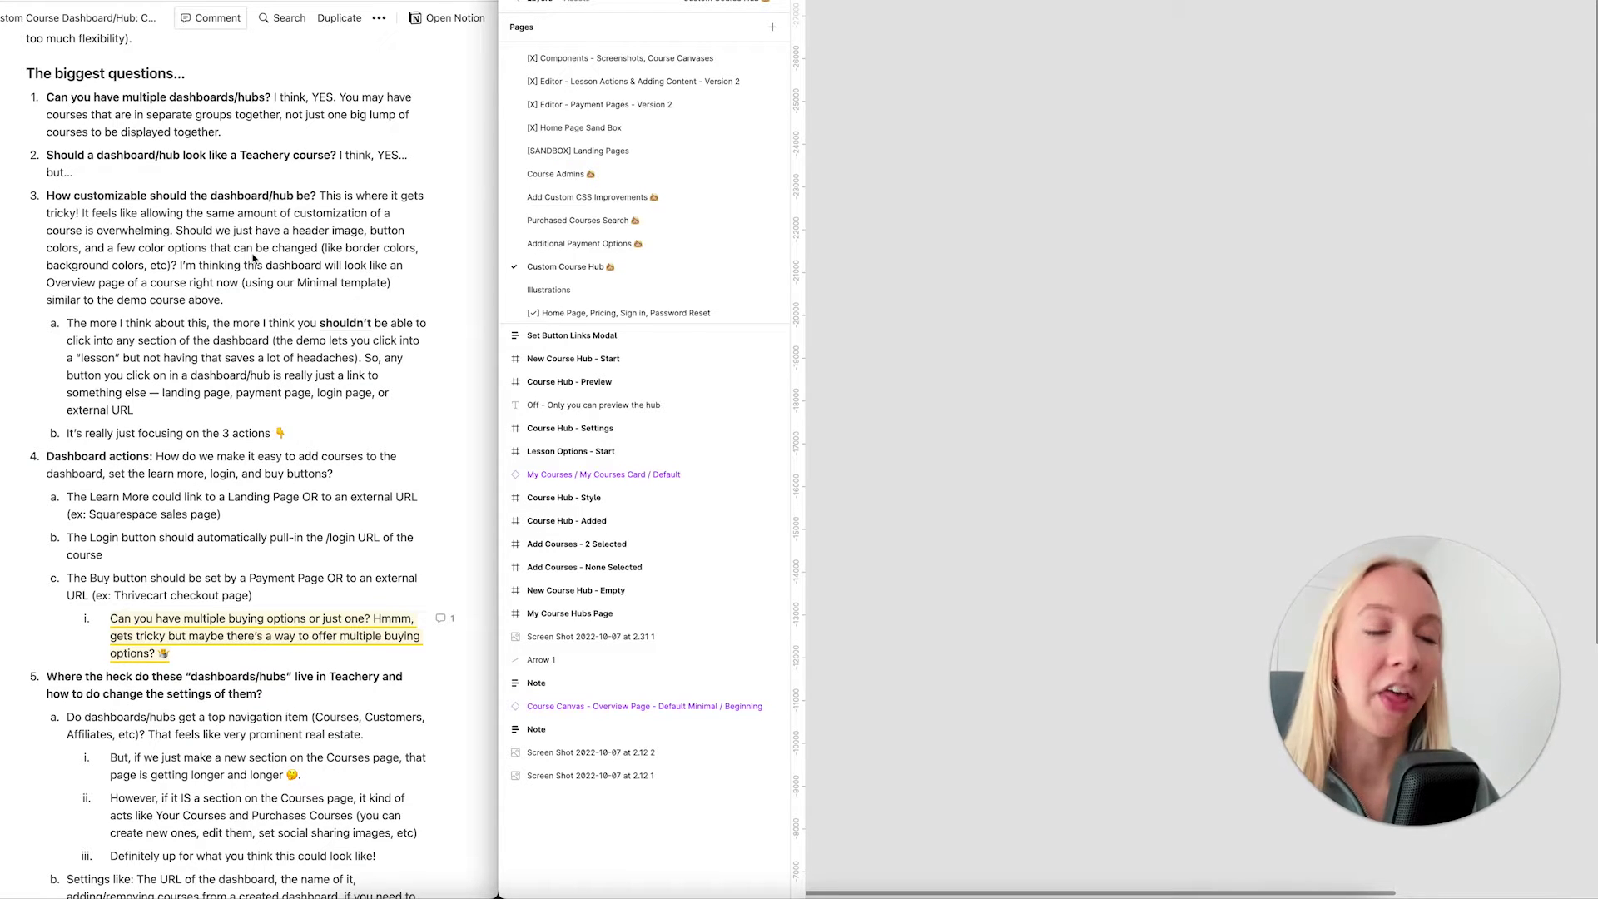
pyautogui.scroll(-5, 249, 259)
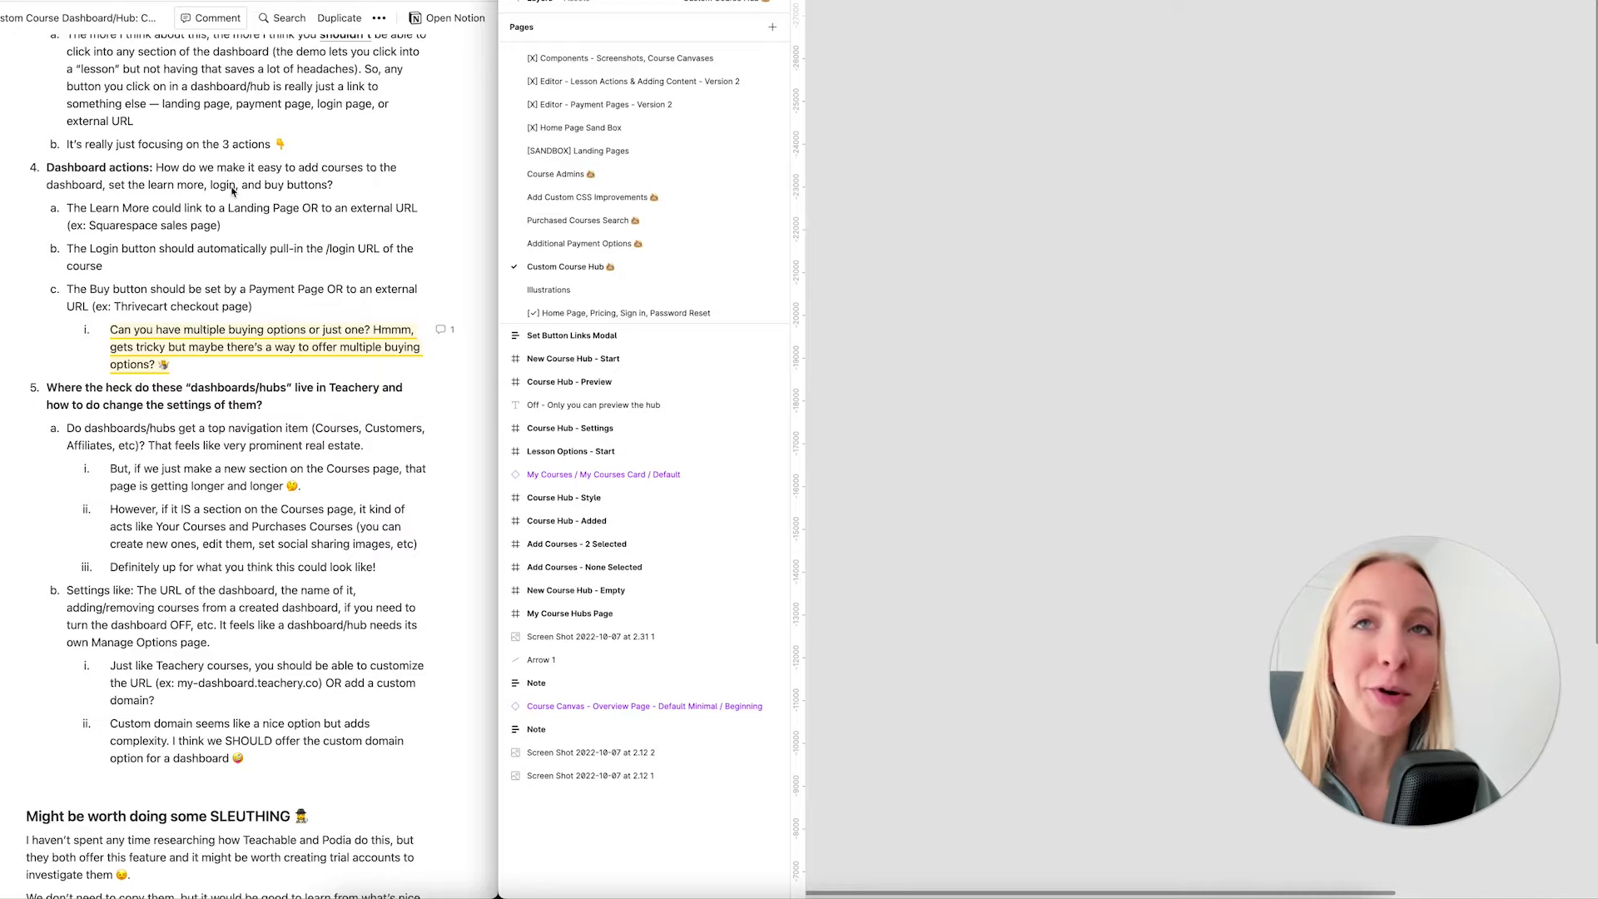
pyautogui.scroll(-5, 233, 191)
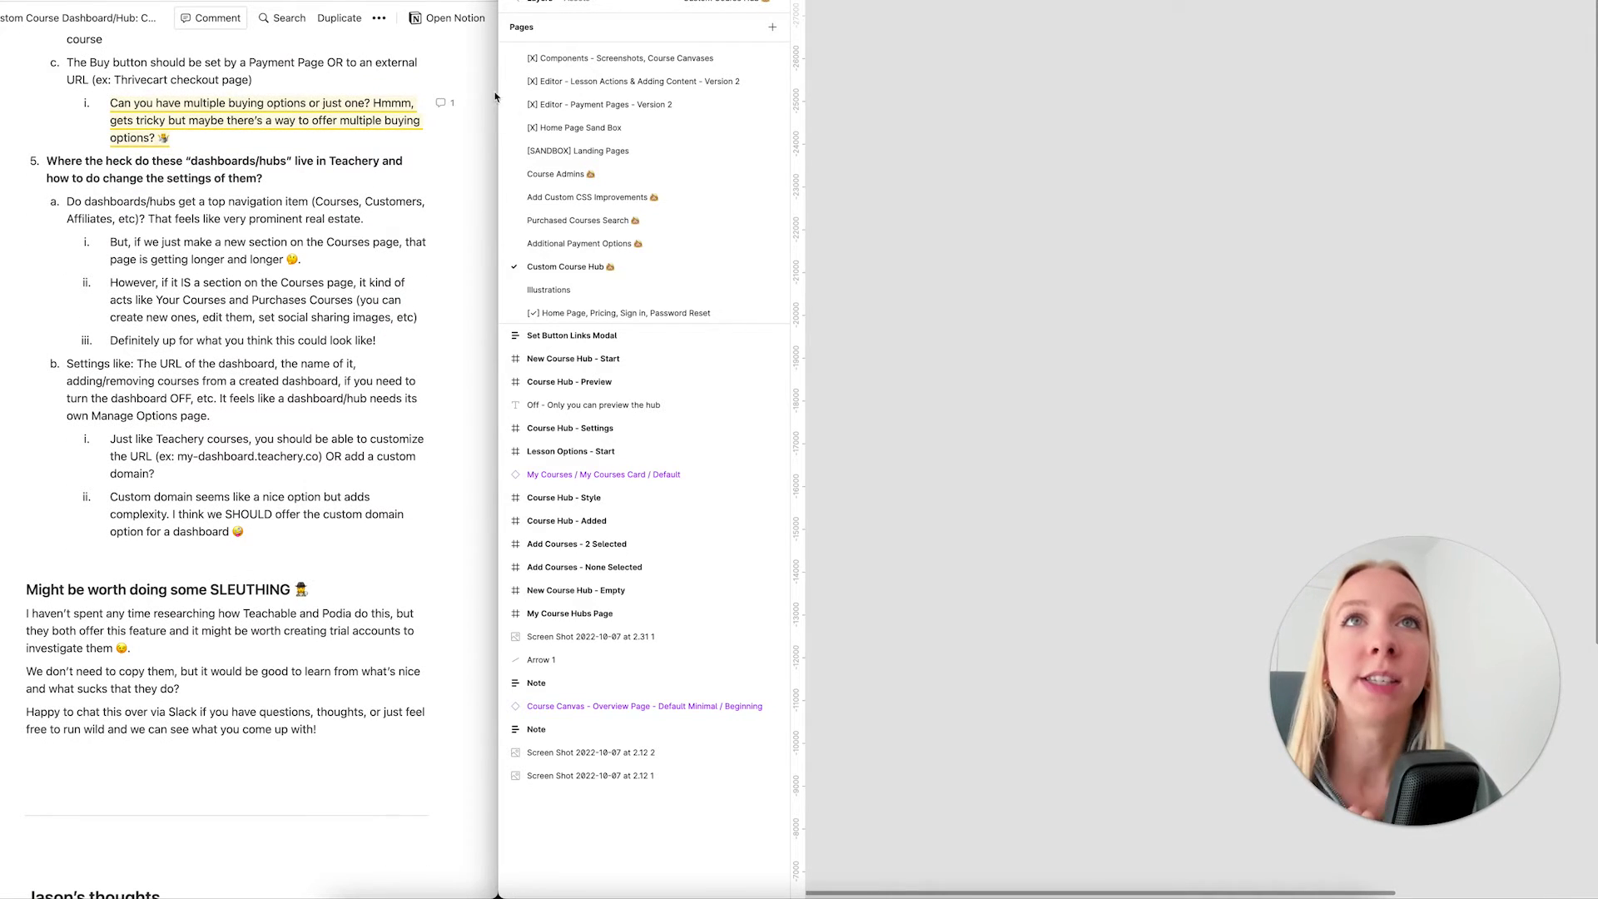
# Open the comment on the buying-options question and scroll through the remaining notes.
pyautogui.click(442, 103)
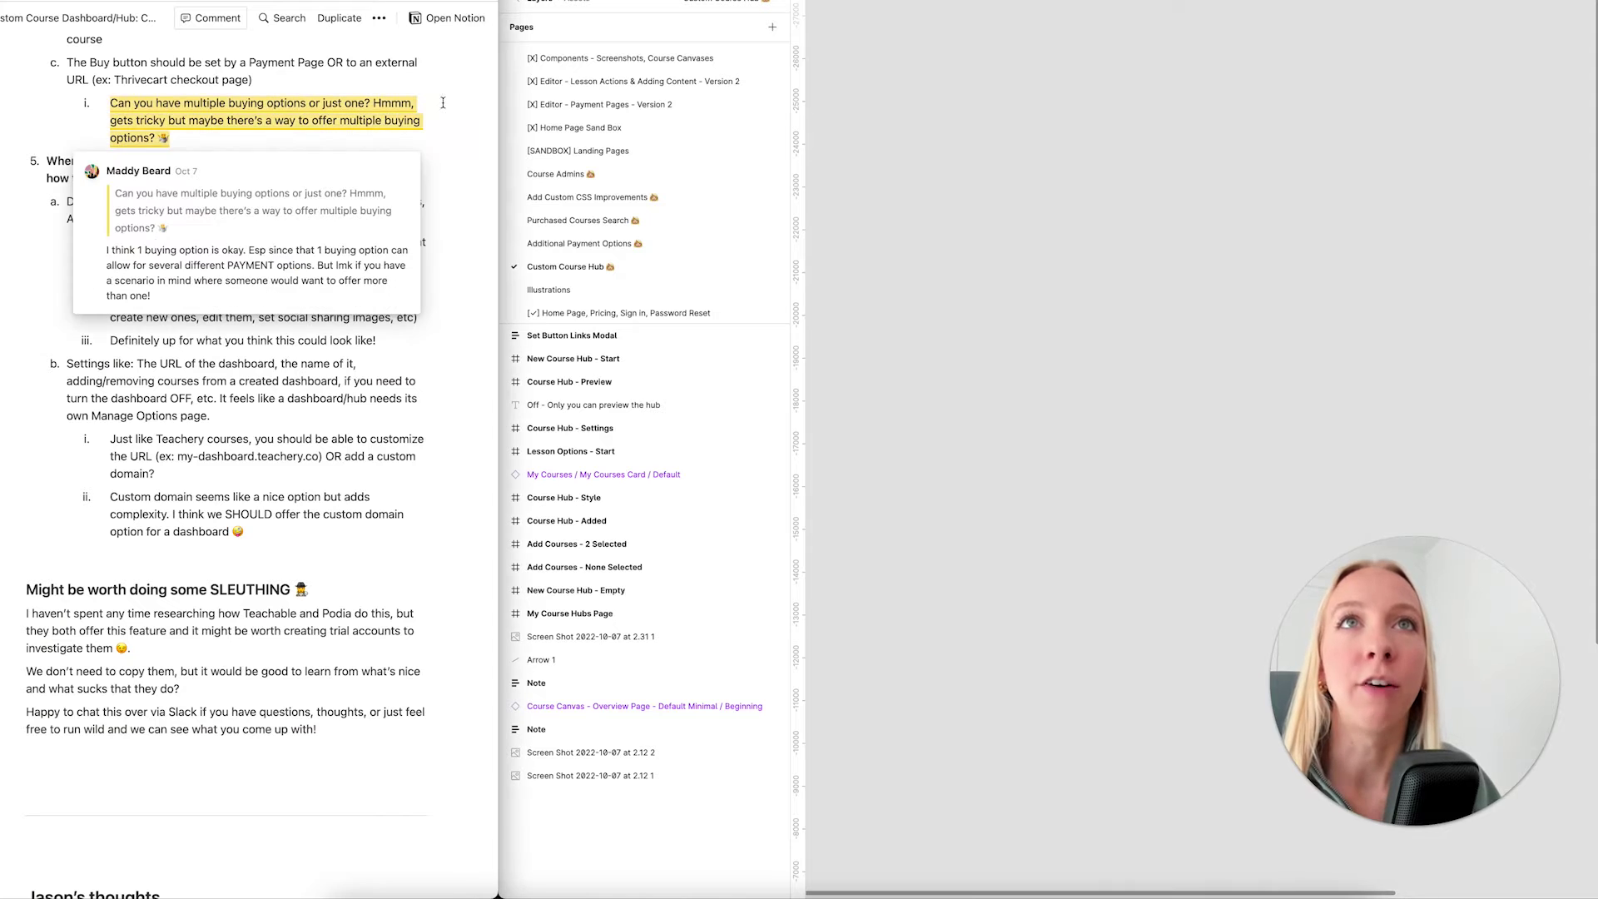
pyautogui.scroll(-1, 447, 167)
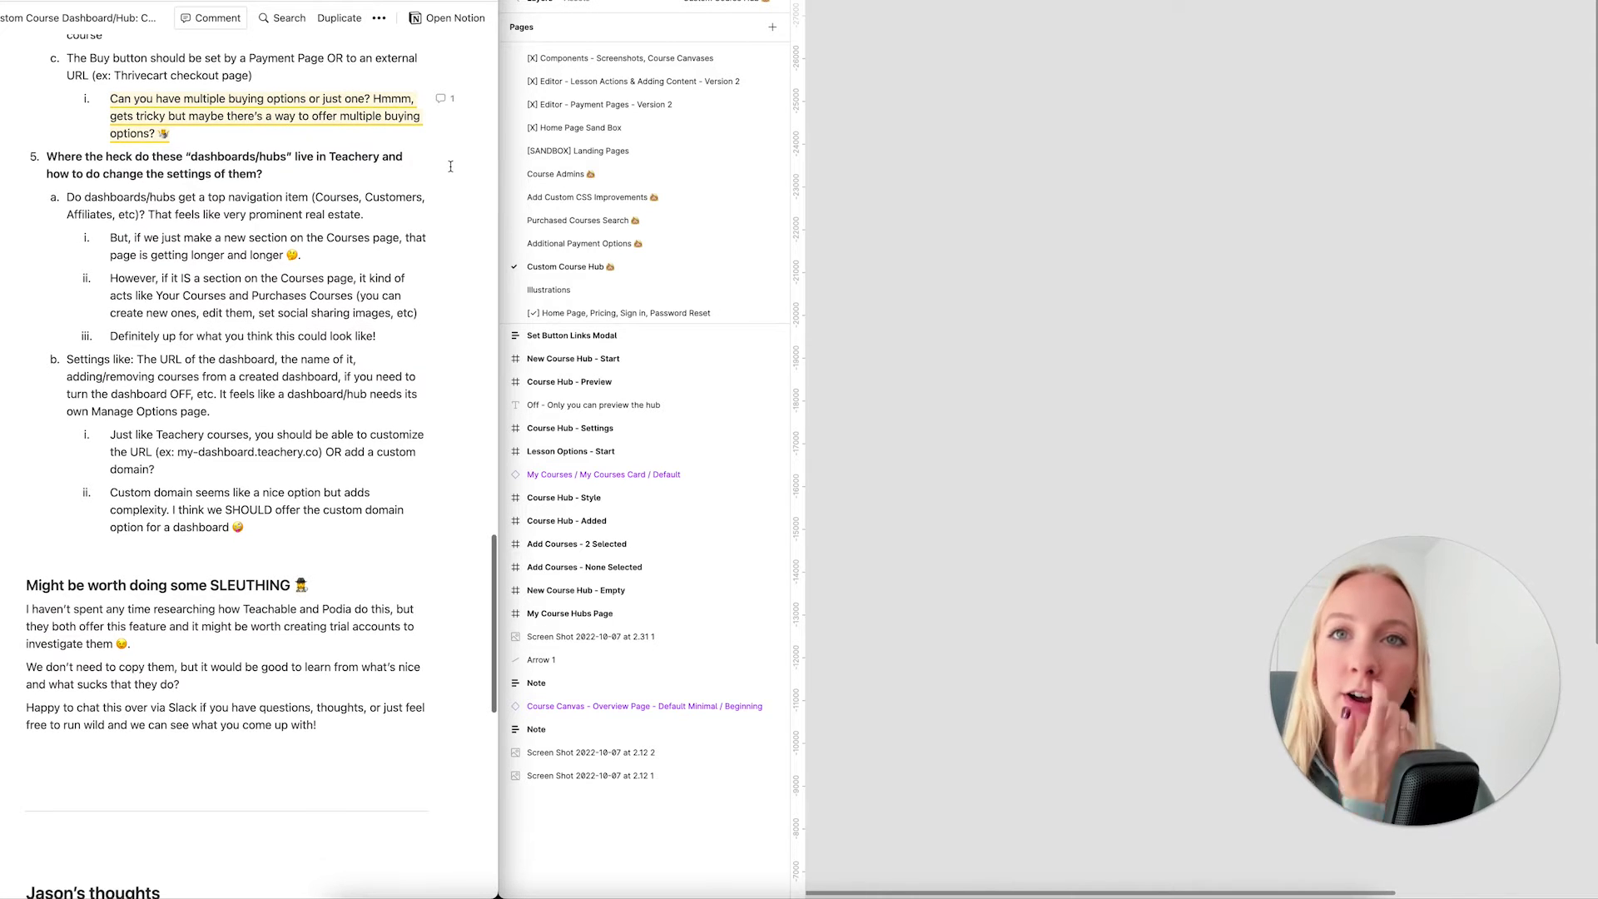
pyautogui.scroll(-1, 447, 166)
pyautogui.scroll(-2, 260, 98)
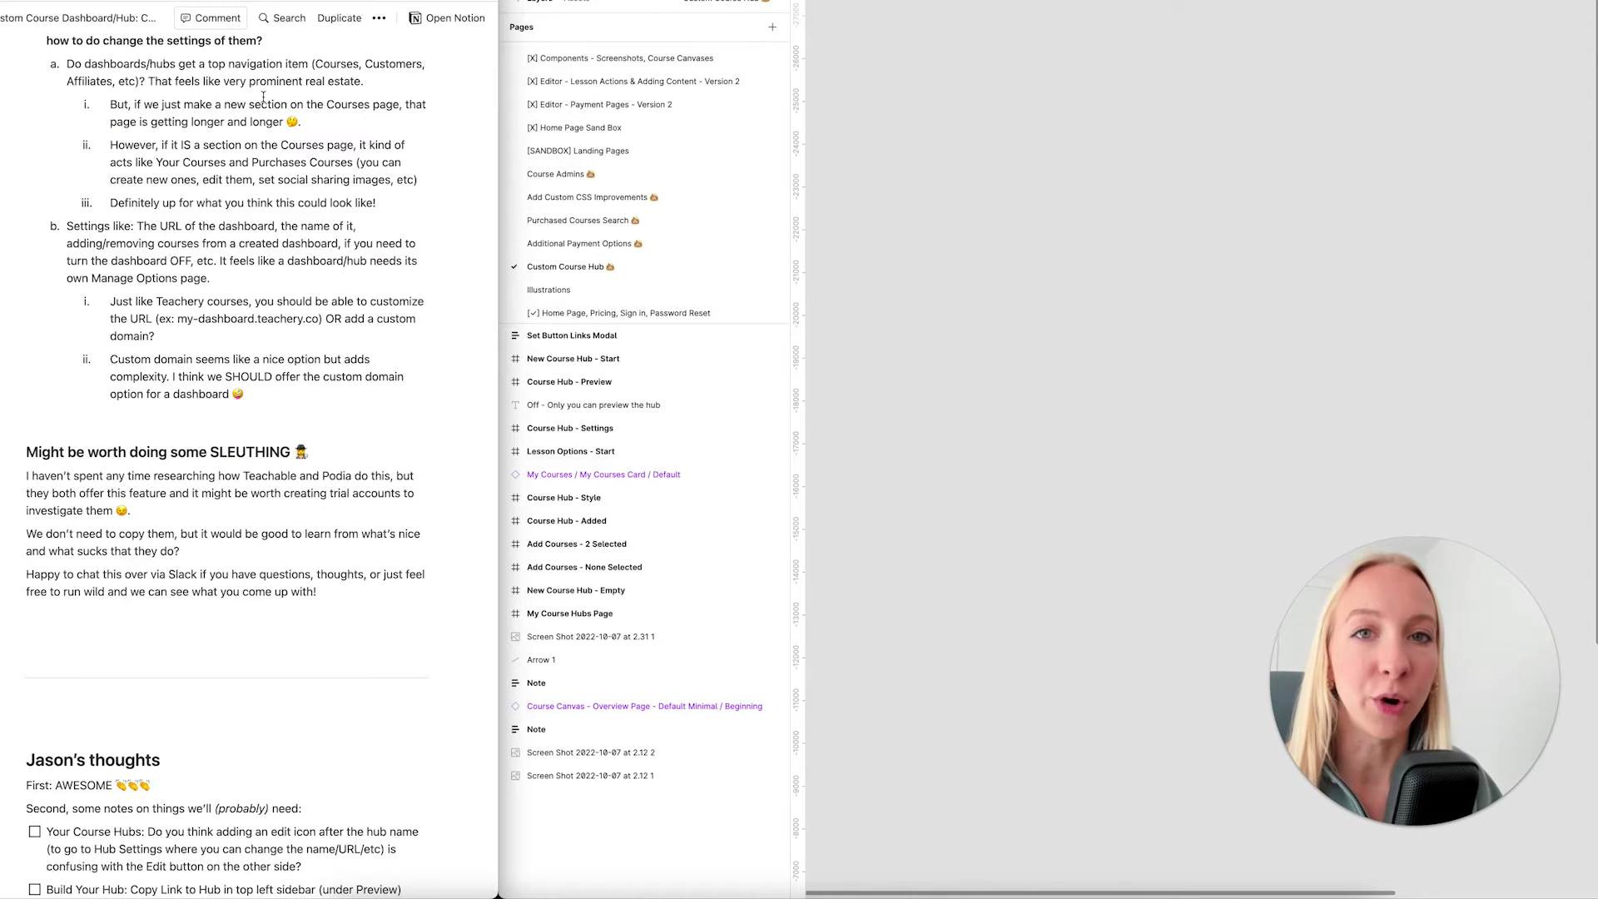
pyautogui.scroll(4, 263, 97)
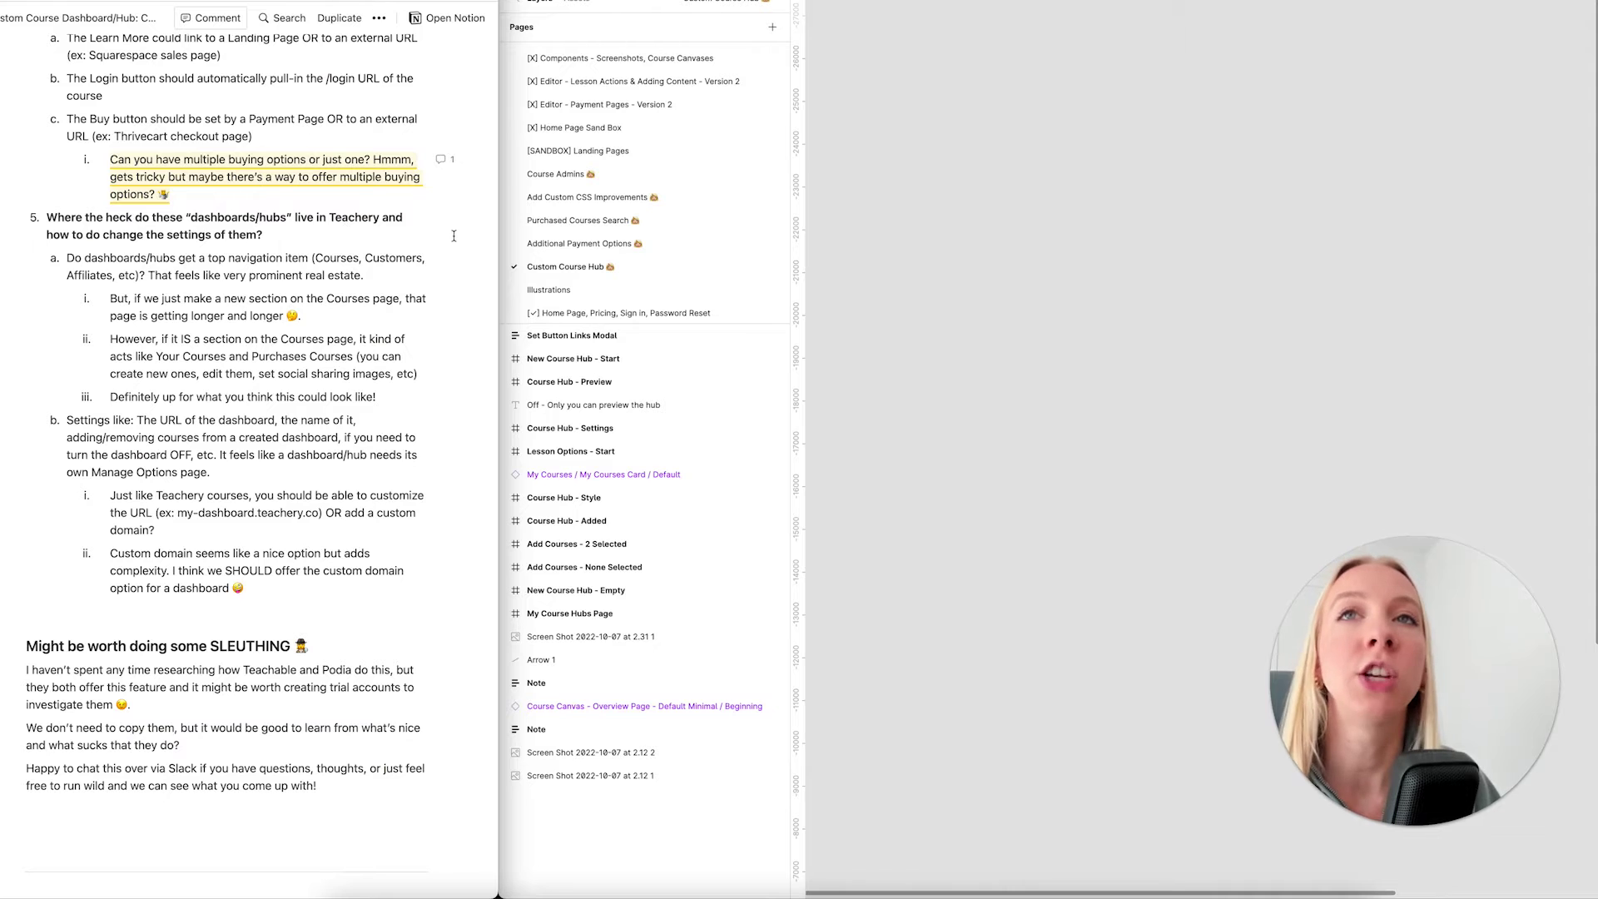
pyautogui.scroll(-12, 389, 228)
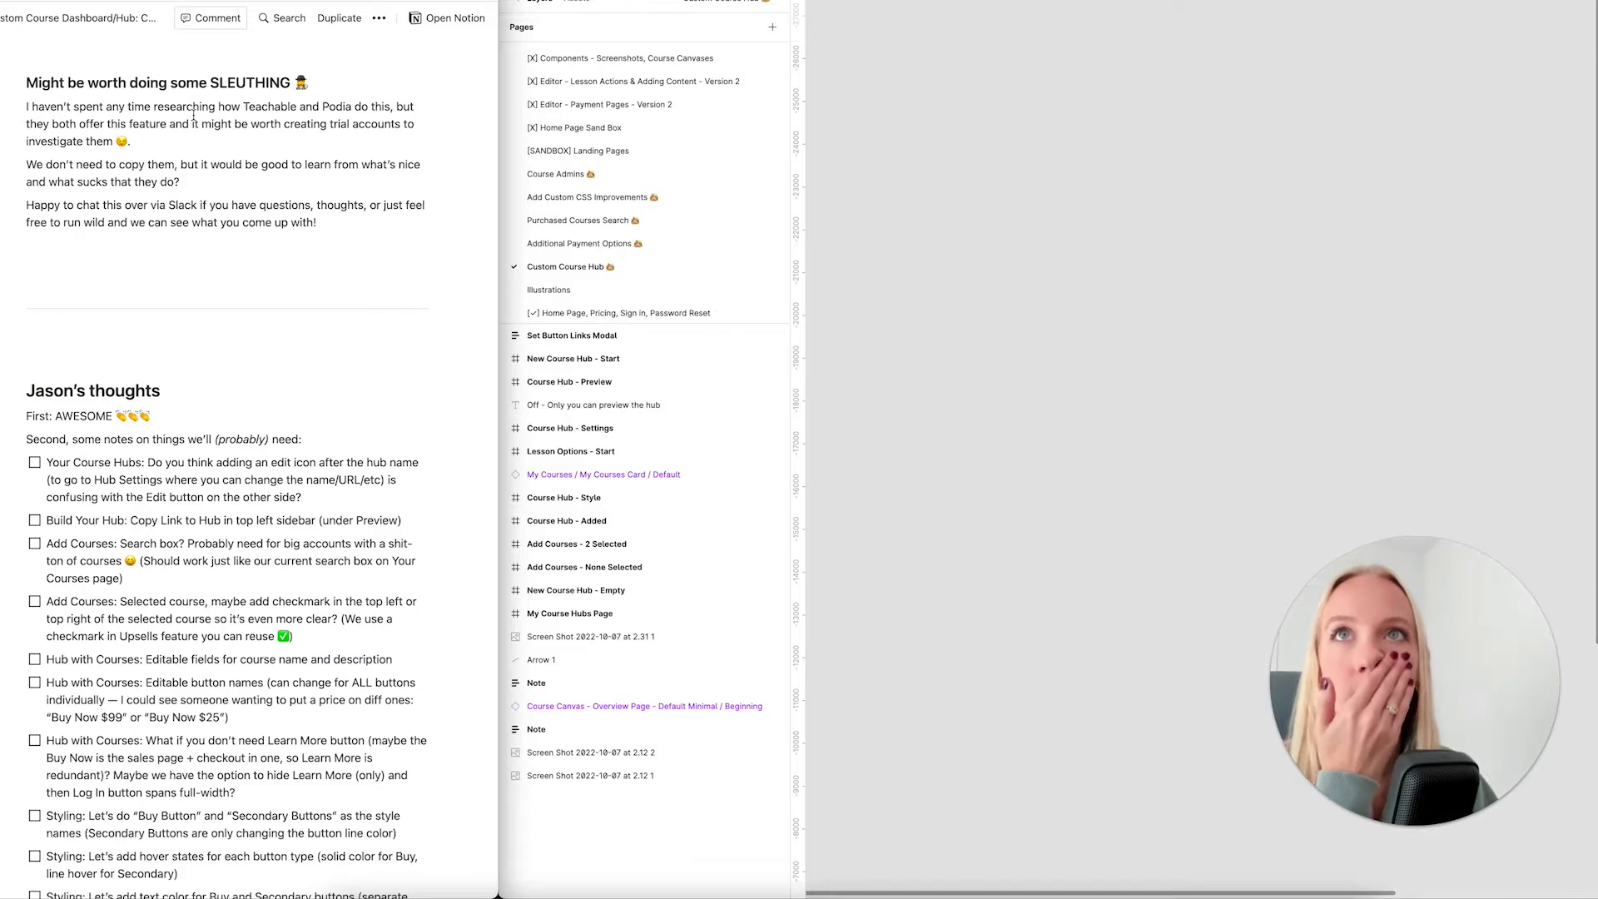
pyautogui.scroll(11, 140, 71)
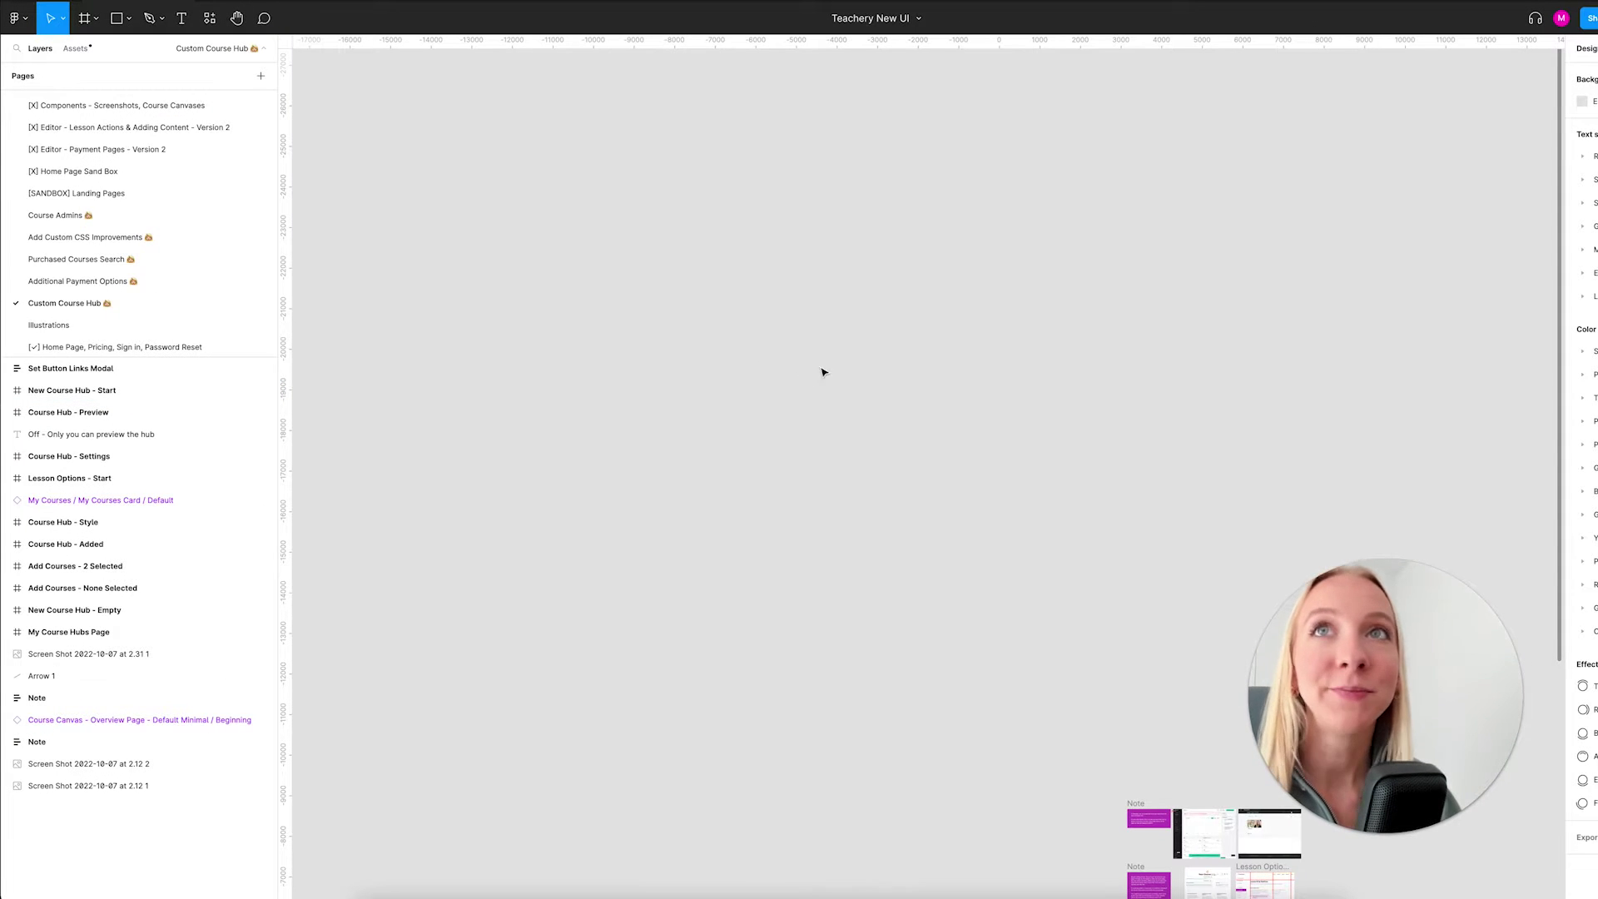
# Zoom onto the top note group on Teachable's school page and its two screenshots, deselecting the screenshot.
pyautogui.scroll(-7, 860, 358)
pyautogui.hscroll(3, 859, 358)
pyautogui.hscroll(-3, 860, 358)
pyautogui.scroll(2, 860, 358)
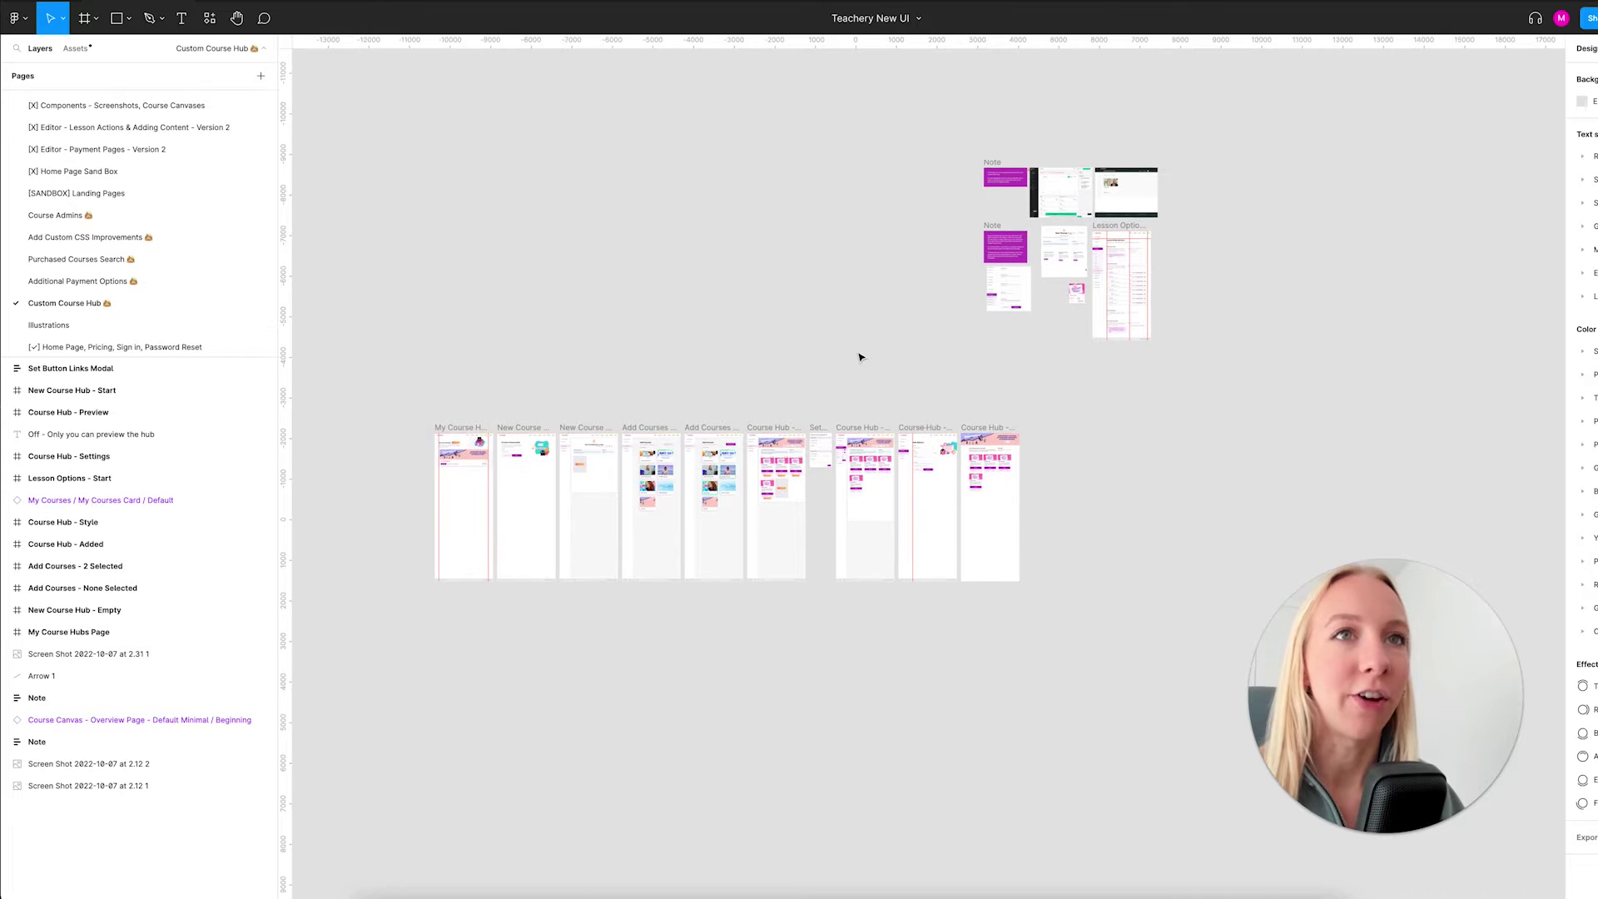
pyautogui.hscroll(3, 860, 357)
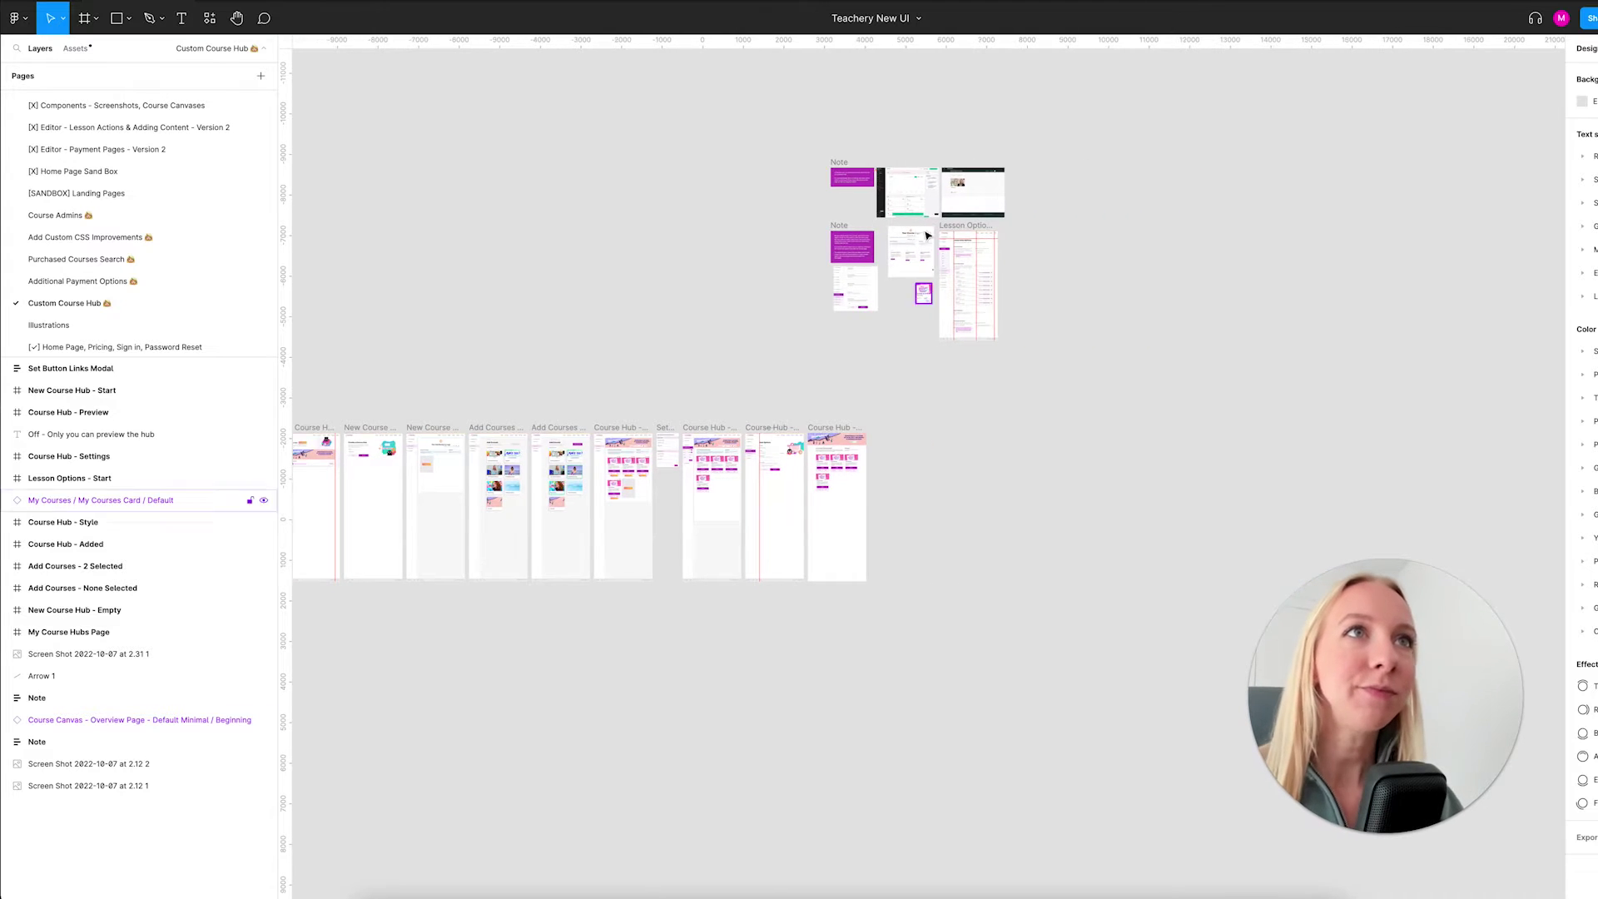
pyautogui.scroll(5, 930, 211)
pyautogui.scroll(5, 930, 211)
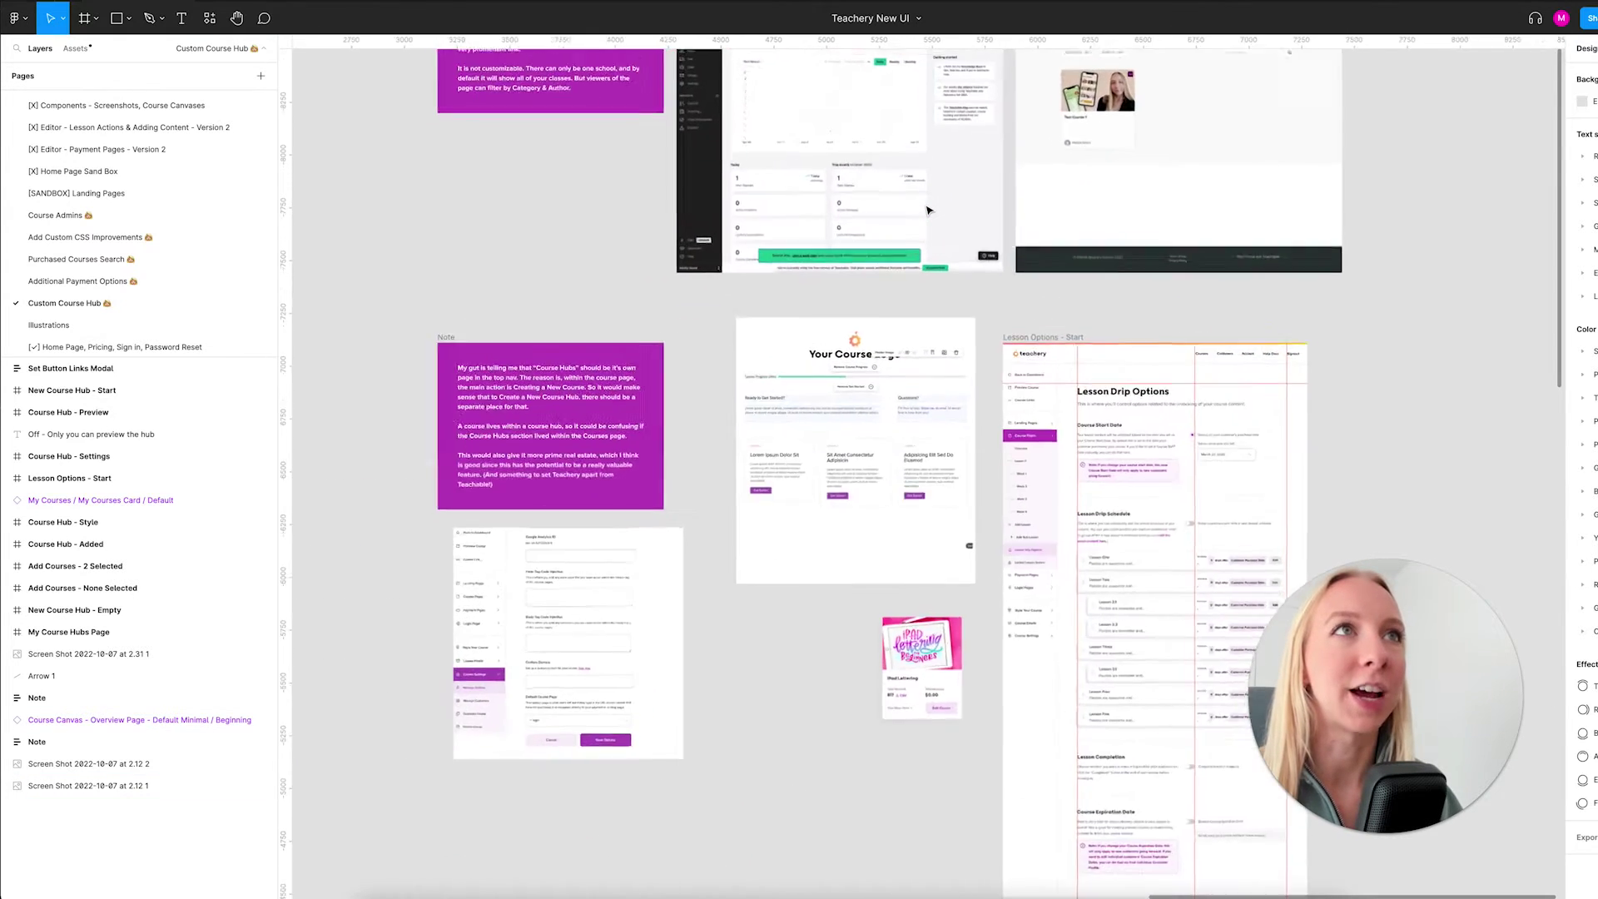
pyautogui.scroll(2, 930, 210)
pyautogui.scroll(-1, 929, 211)
pyautogui.hscroll(-1, 929, 210)
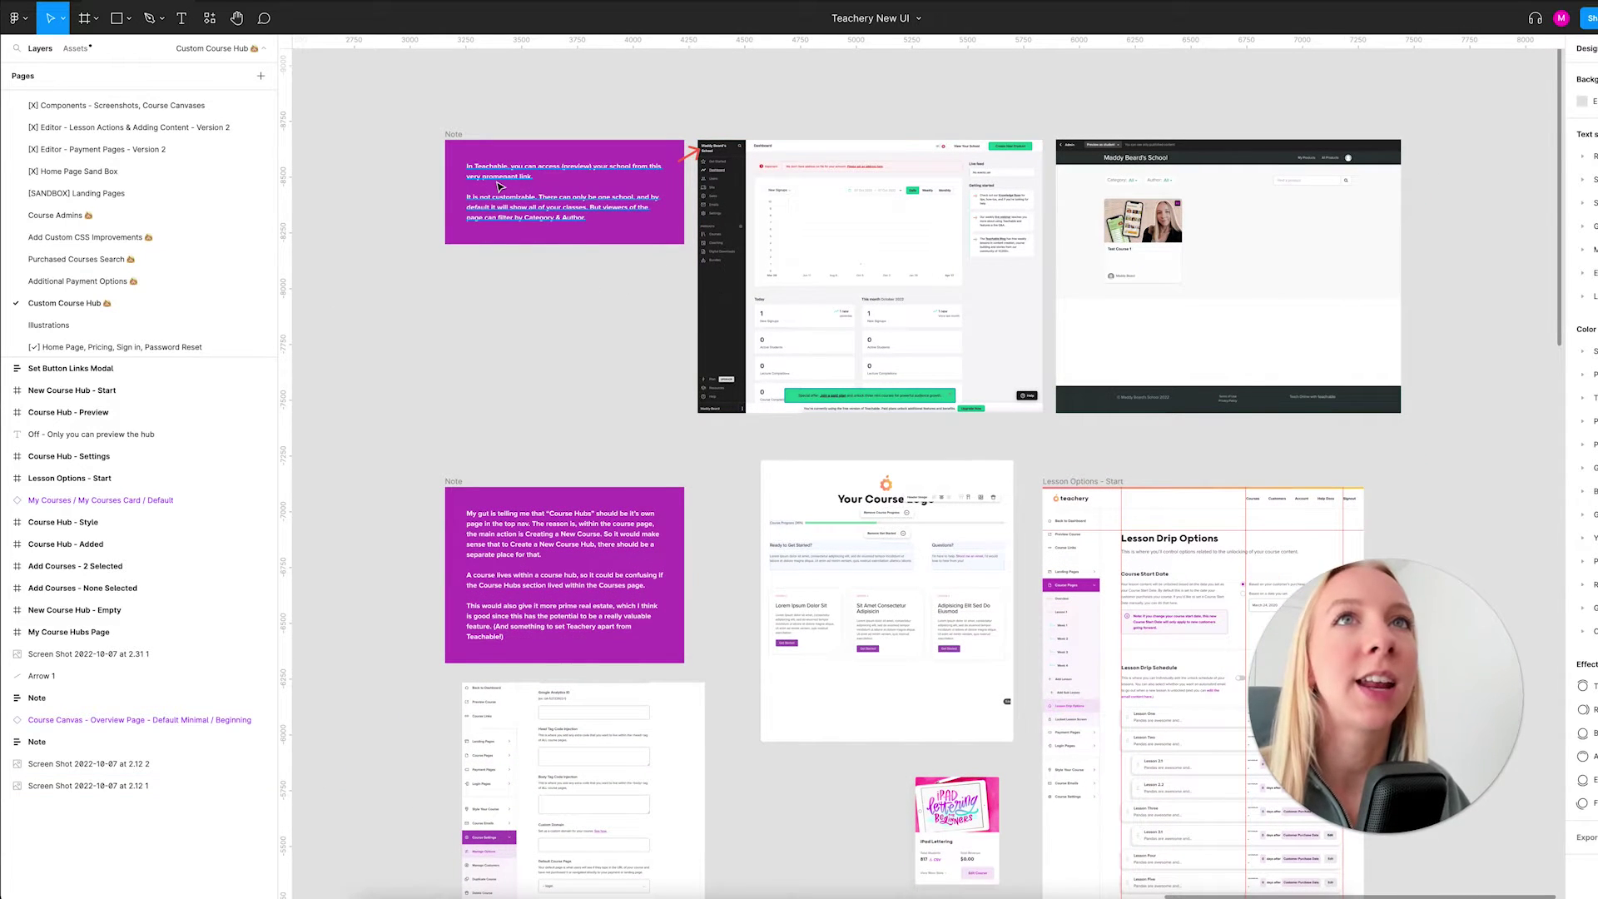
pyautogui.press('Escape')
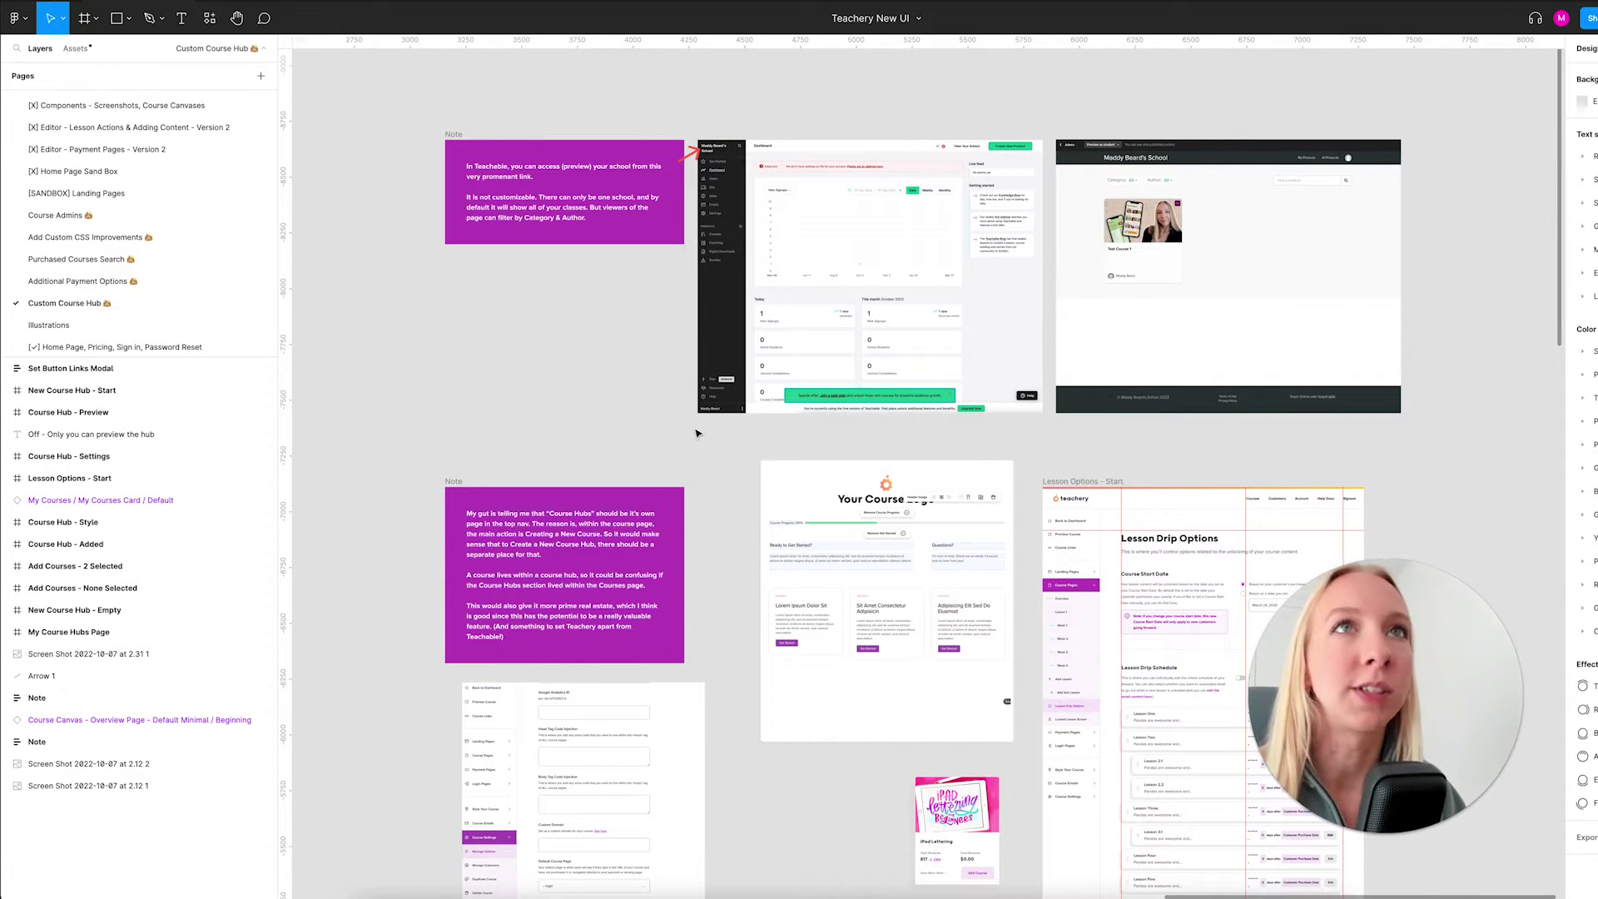
pyautogui.scroll(3, 491, 434)
pyautogui.scroll(1, 491, 433)
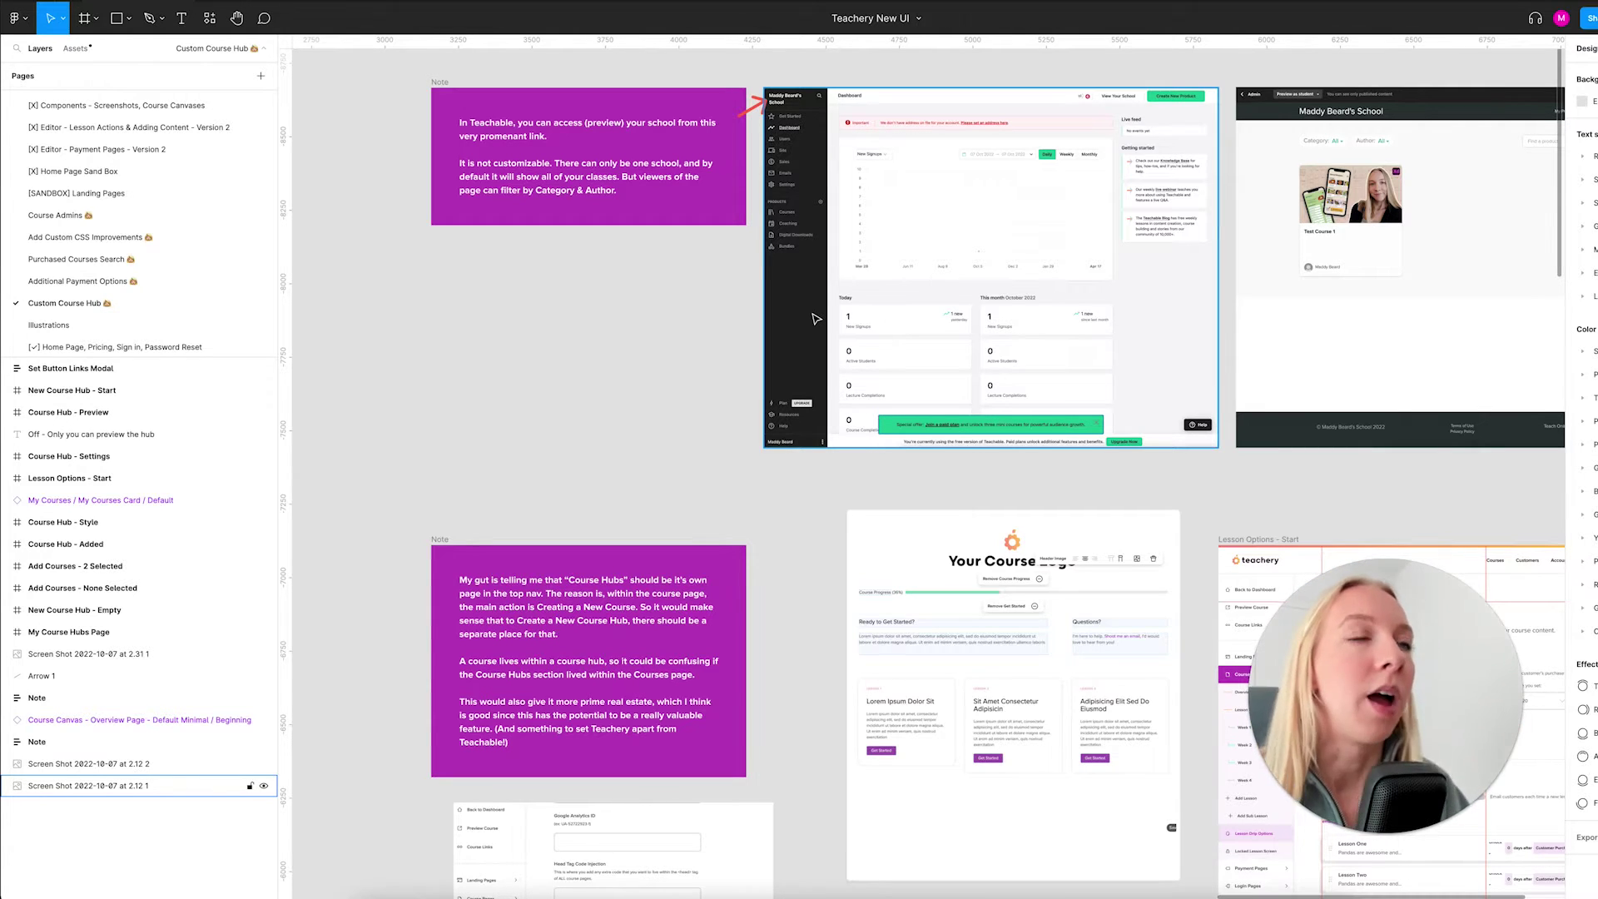
# Drag the Pages/Layers divider down so Courses Page, Account Page, Customer Profile, Affiliates and App Emails show.
pyautogui.hscroll(2, 815, 318)
pyautogui.scroll(-3, 815, 319)
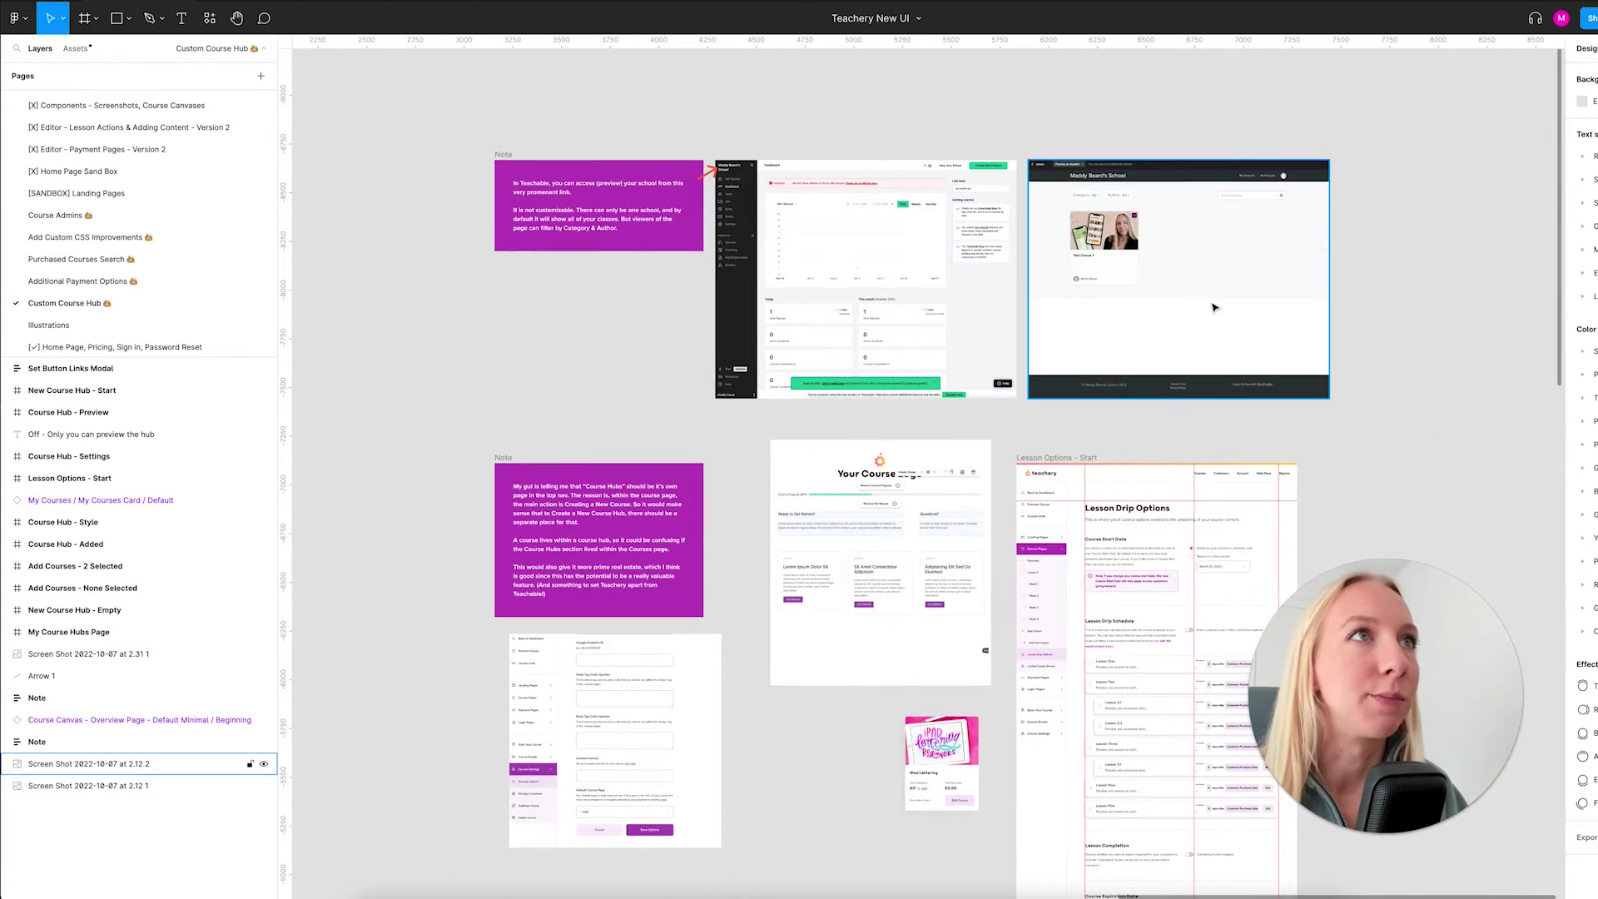
pyautogui.scroll(3, 1248, 303)
pyautogui.scroll(-5, 1208, 288)
pyautogui.scroll(-3, 1133, 348)
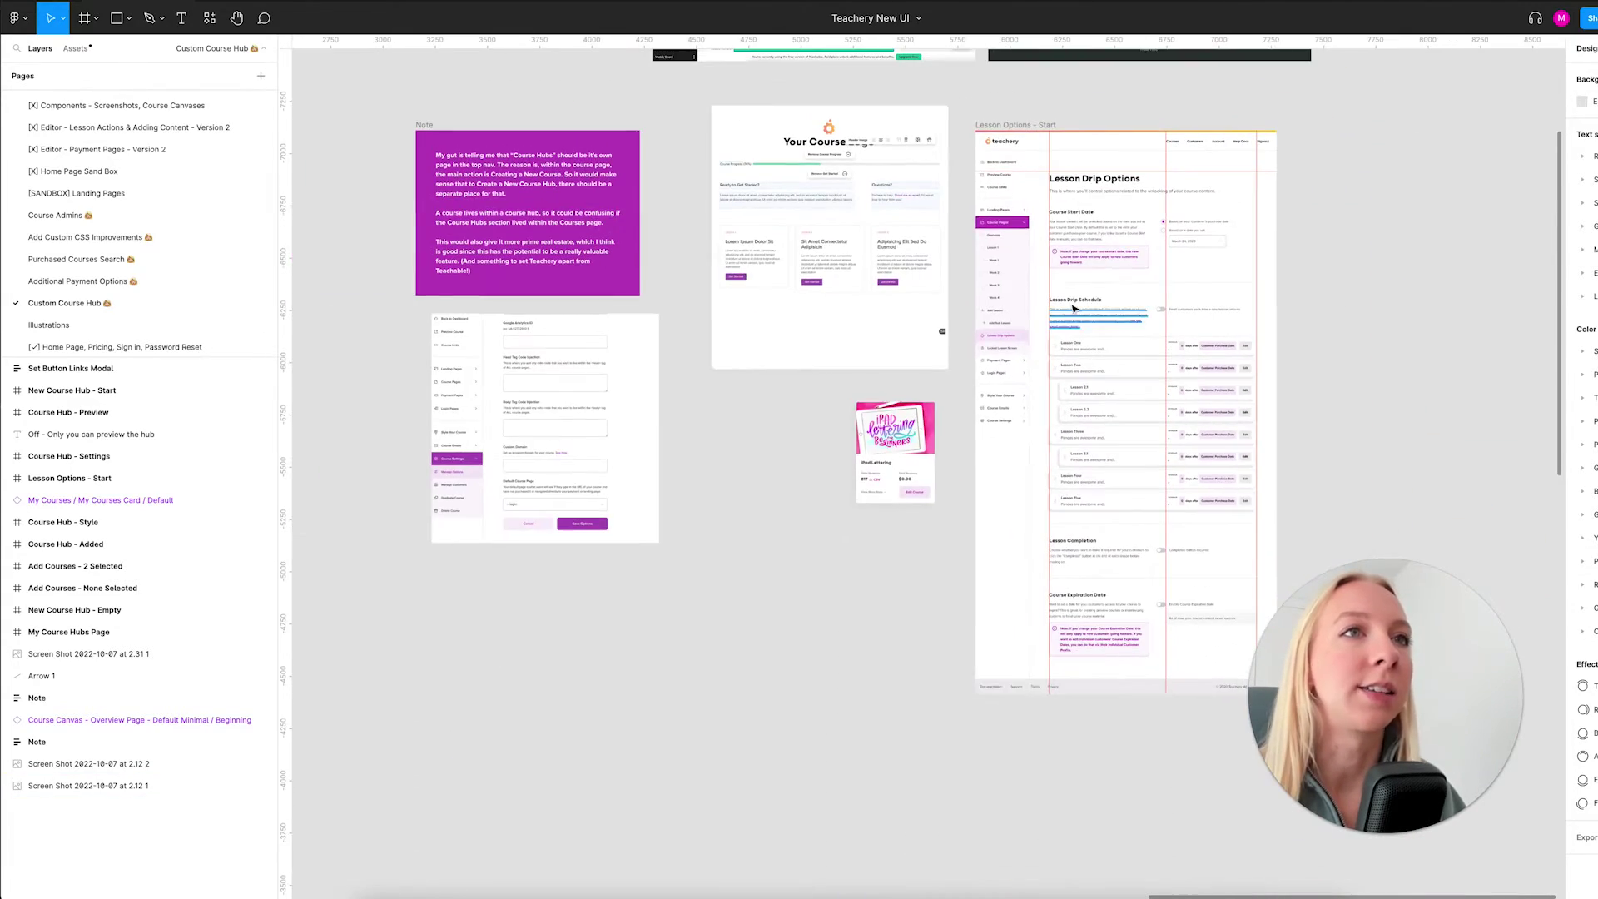
pyautogui.scroll(3, 812, 441)
pyautogui.scroll(5, 231, 239)
pyautogui.scroll(6, 231, 239)
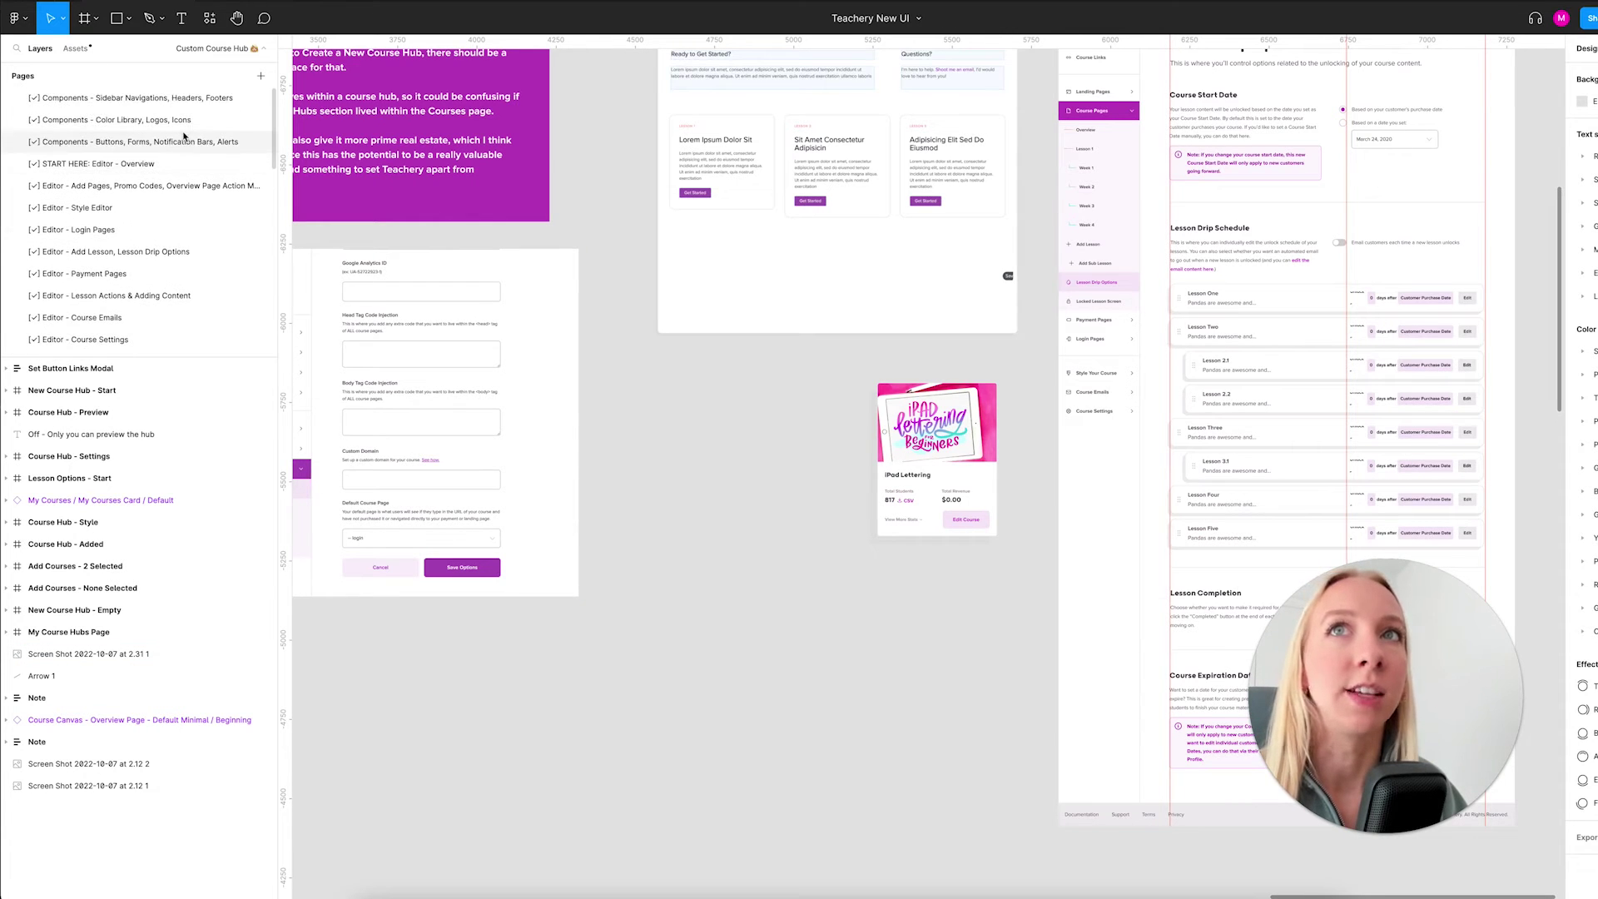
pyautogui.scroll(-5, 1019, 401)
pyautogui.scroll(4, 792, 403)
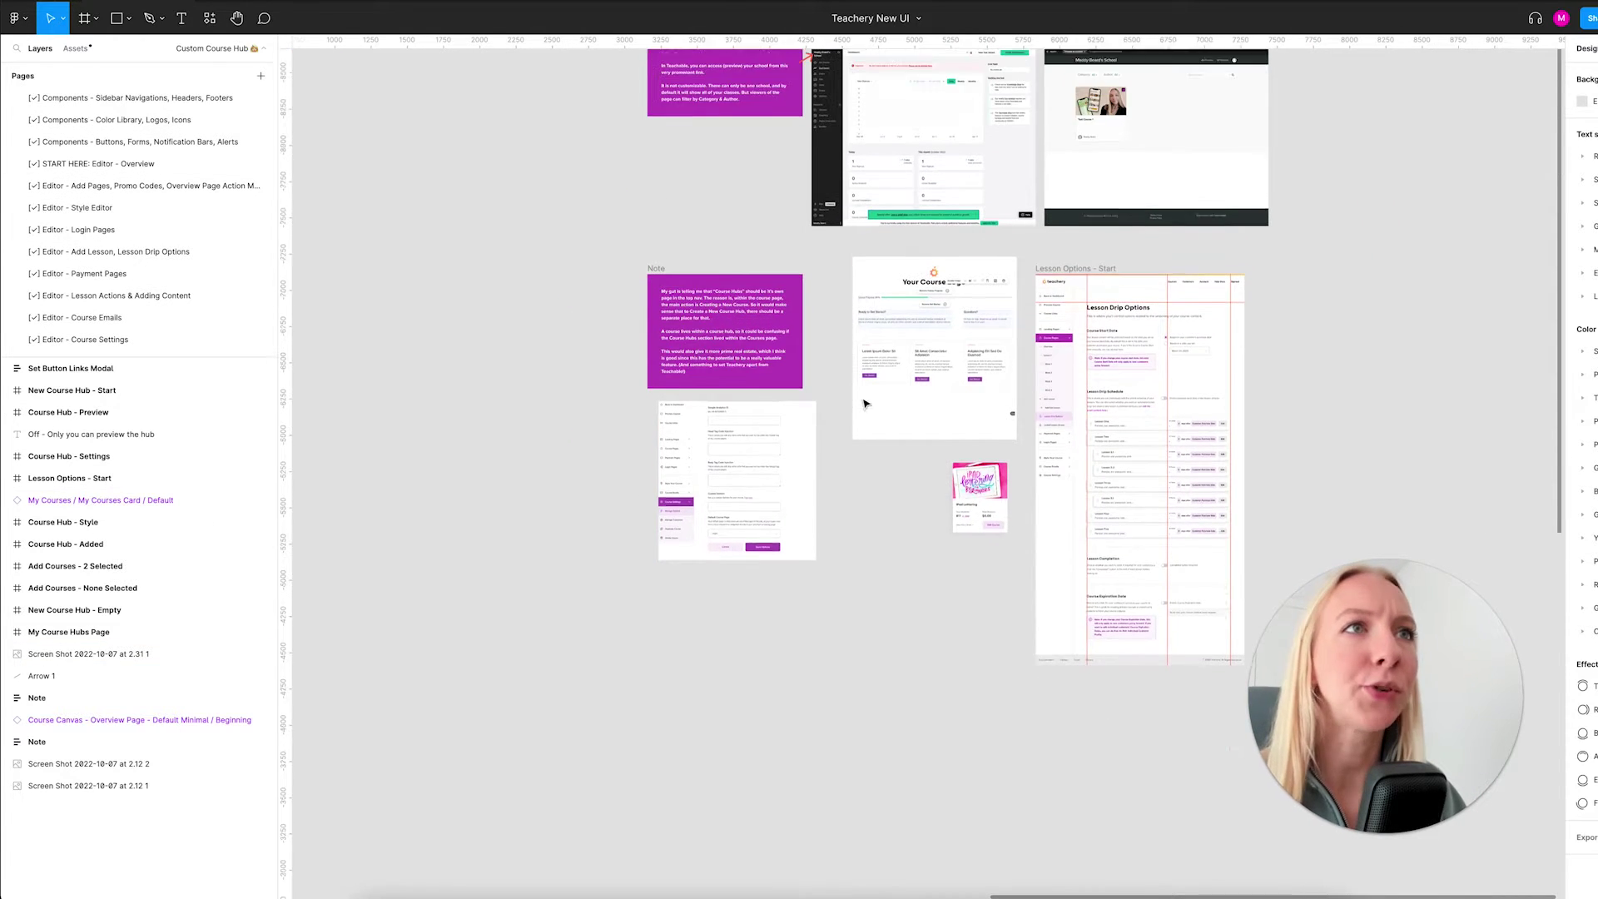
pyautogui.scroll(1, 874, 403)
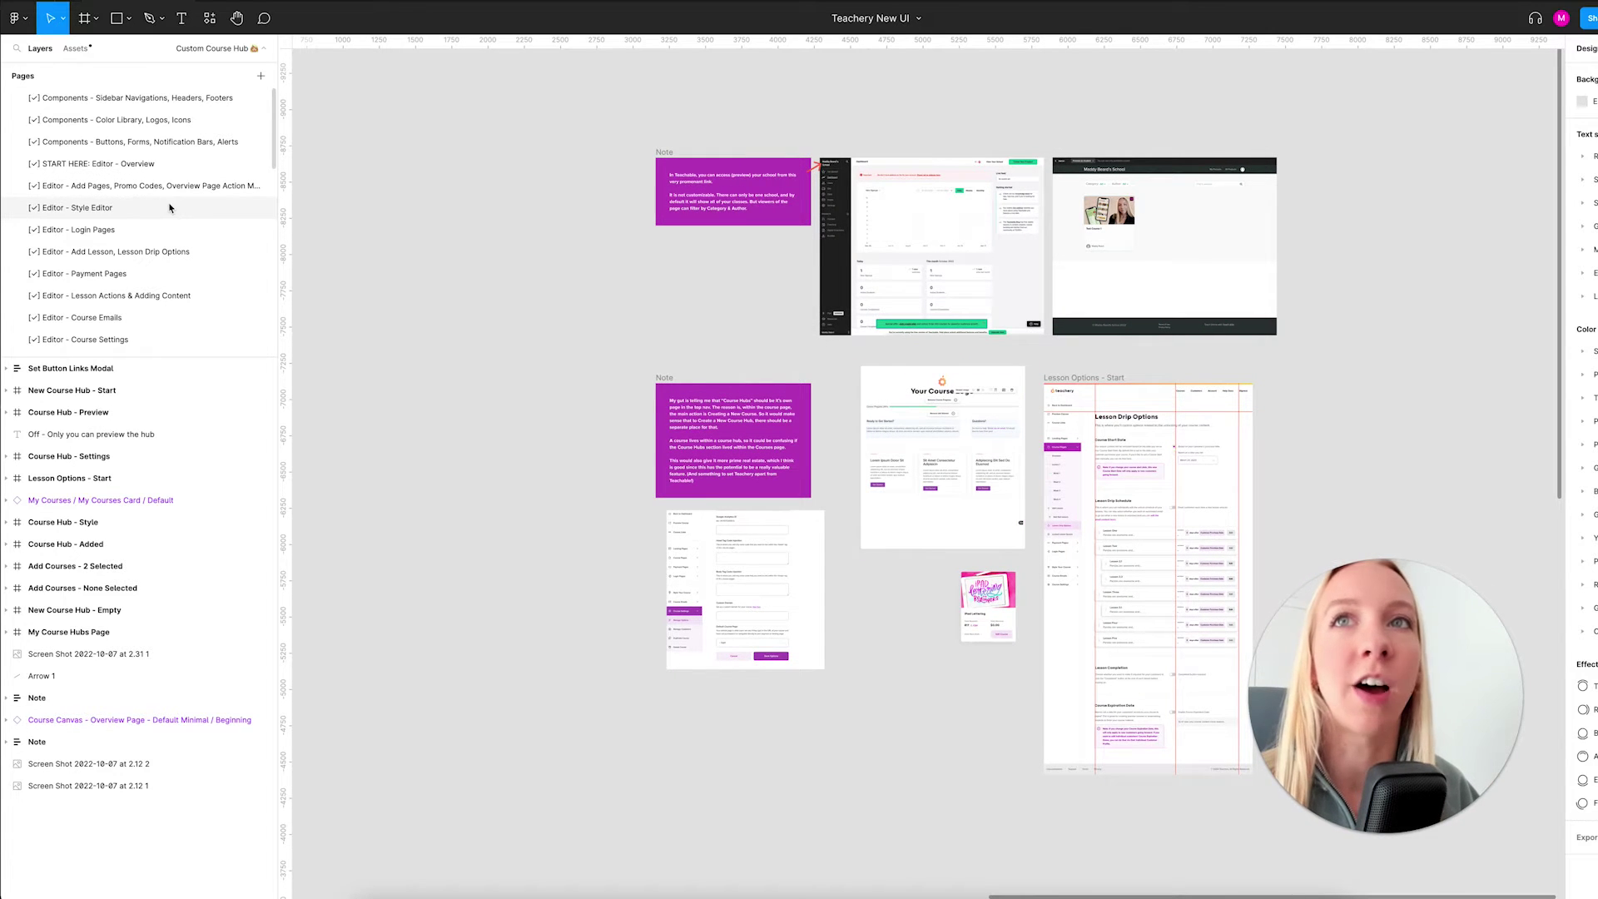
pyautogui.moveTo(179, 357); pyautogui.dragTo(189, 645)
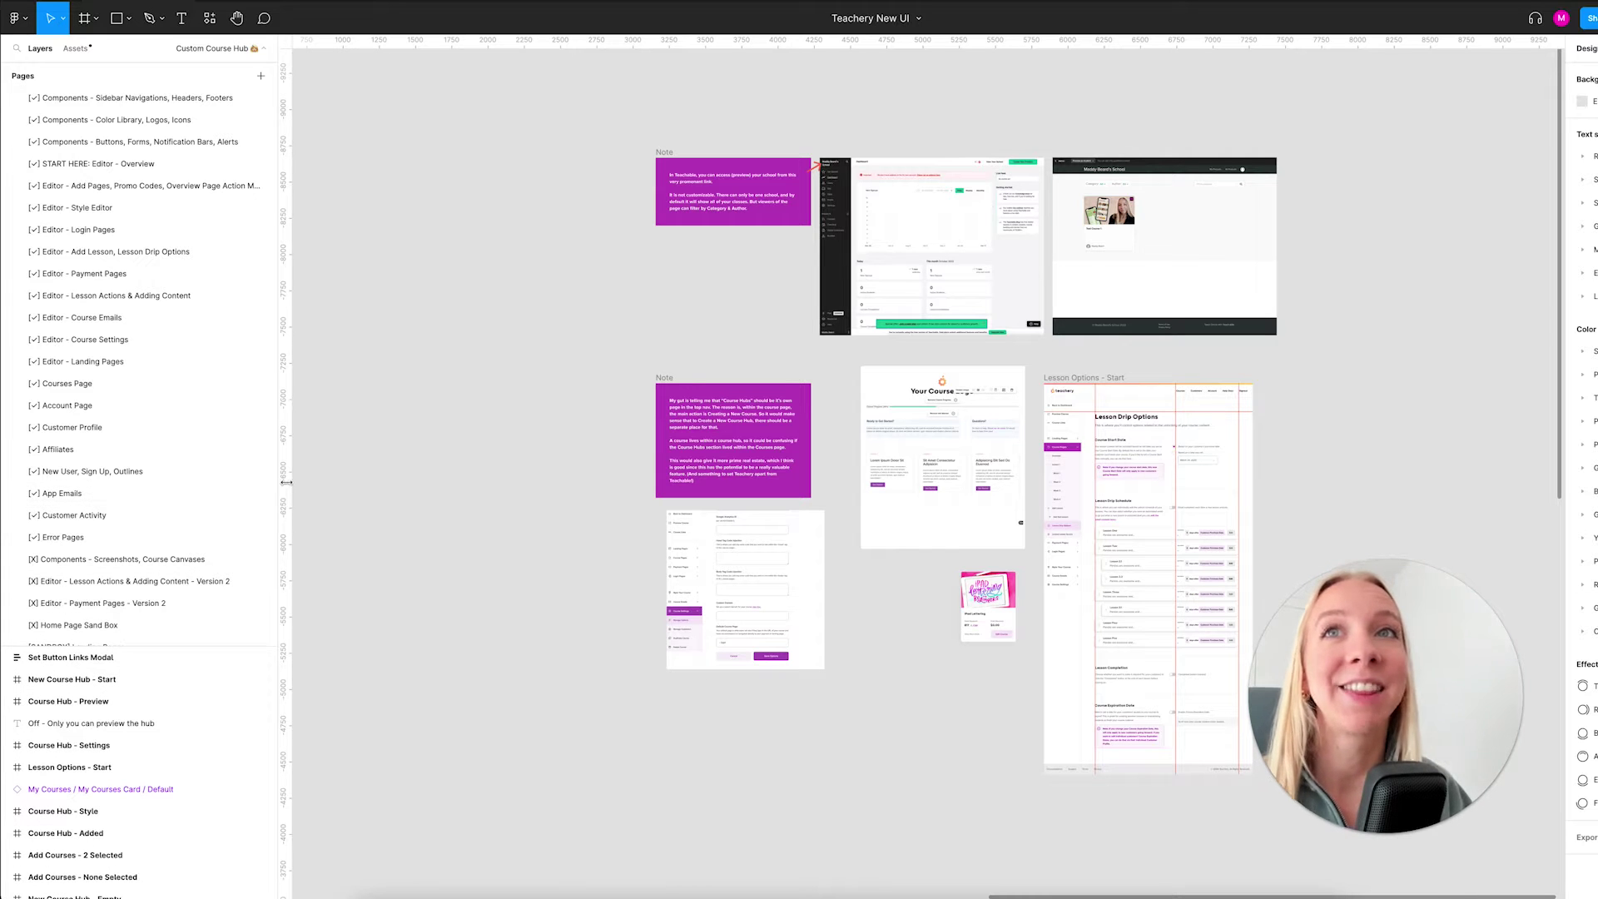
pyautogui.scroll(-5, 214, 402)
pyautogui.scroll(5, 214, 400)
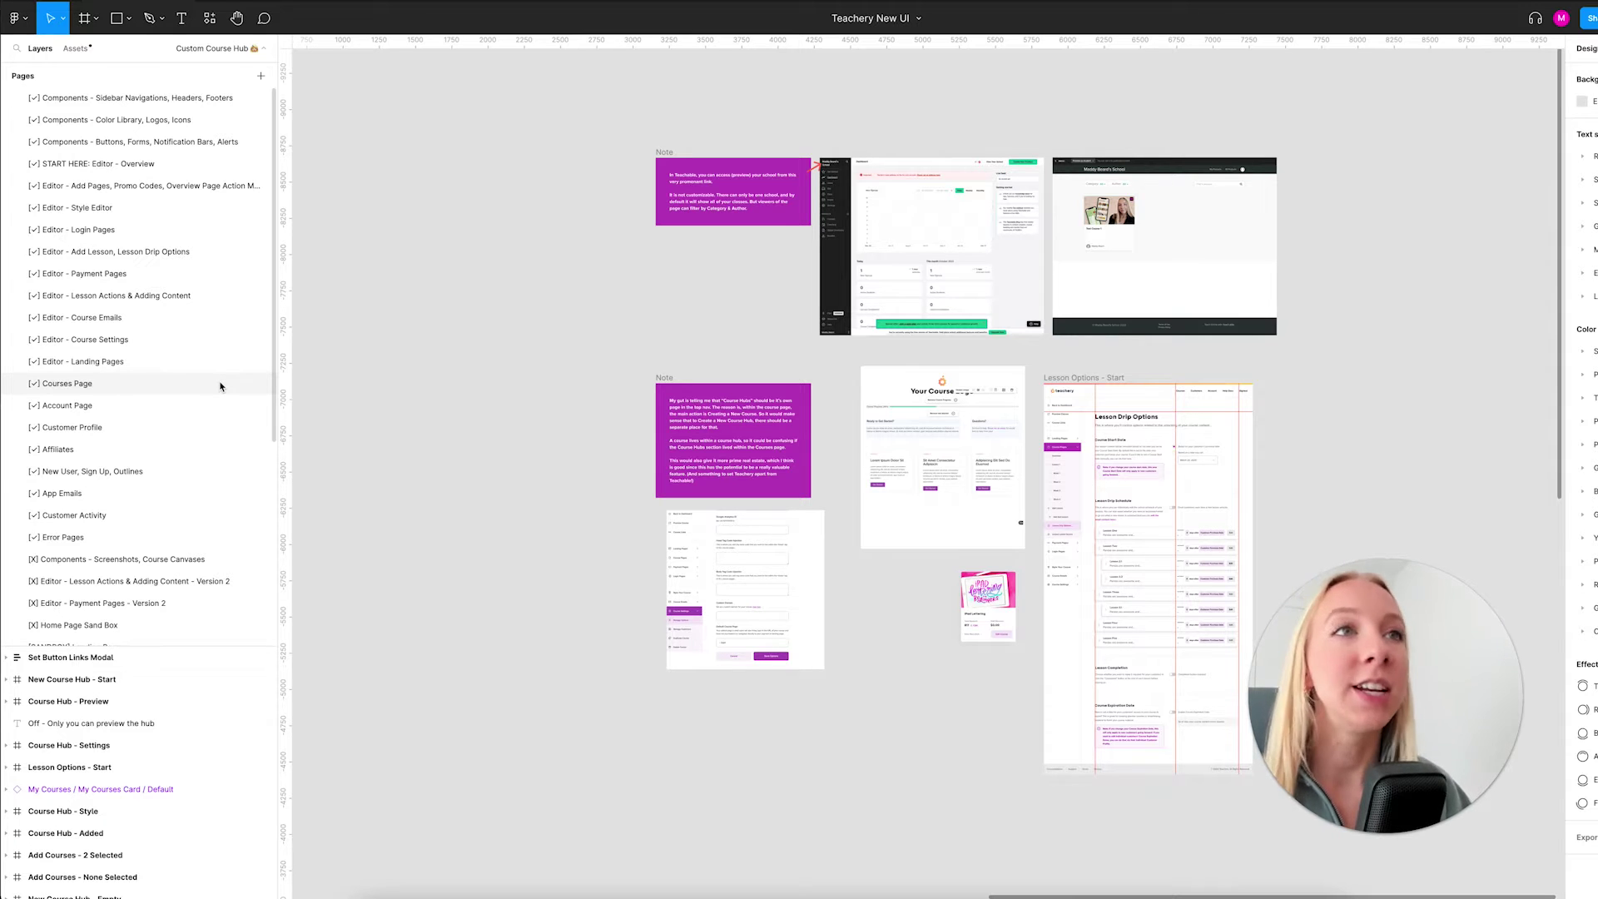
# View the START HERE: Editor - Overview page and the editor page for adding pages and promo codes.
pyautogui.click(131, 169)
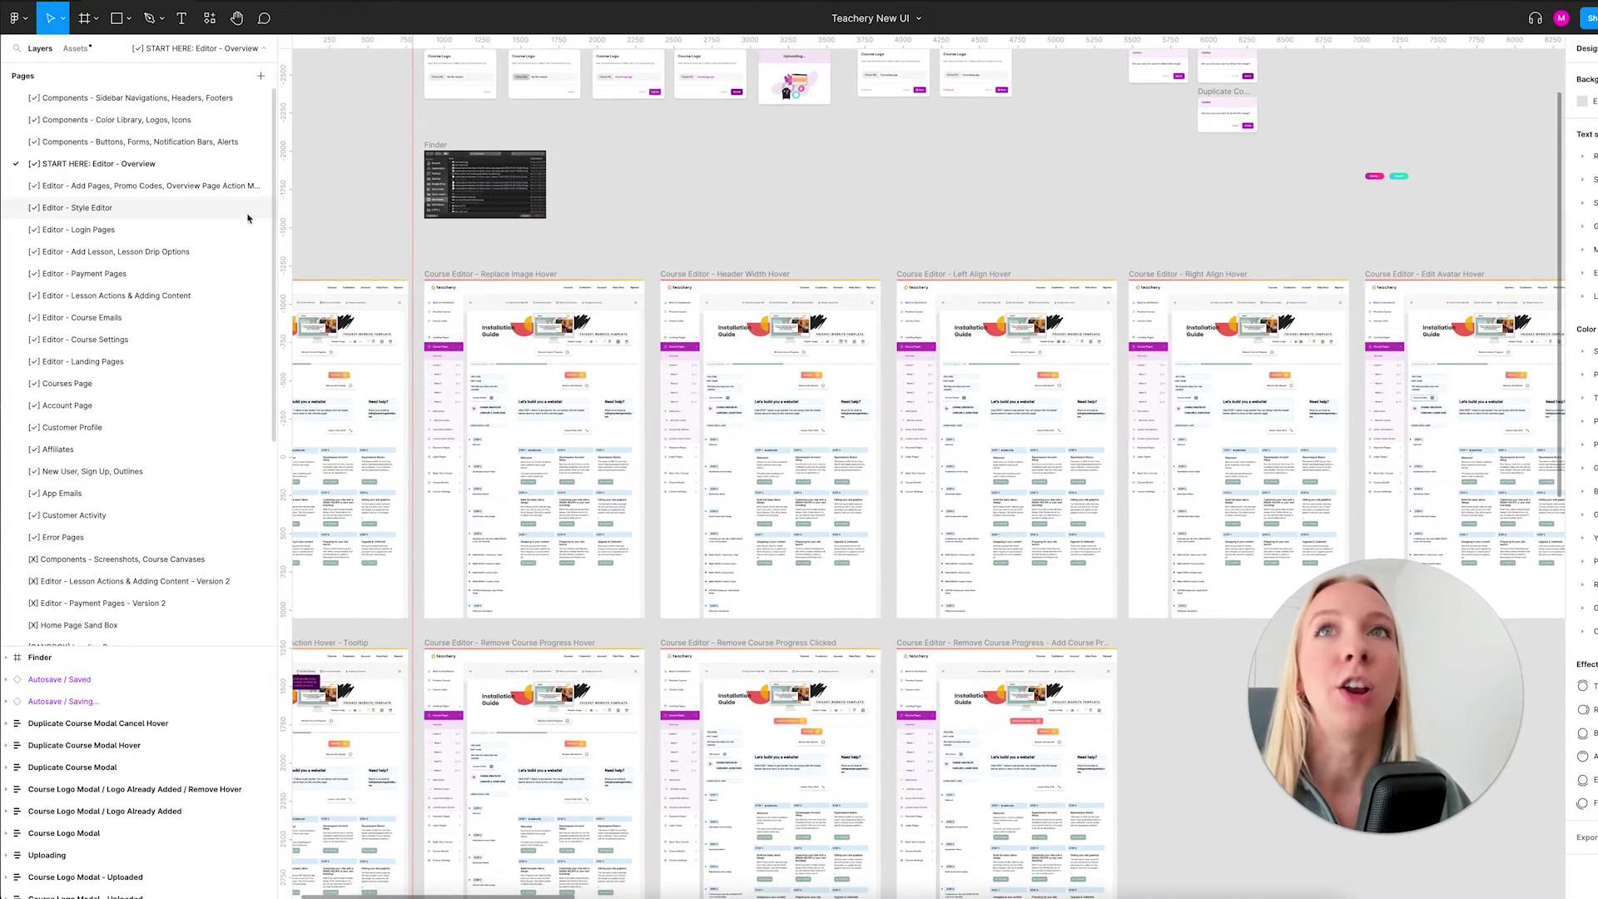
pyautogui.click(241, 186)
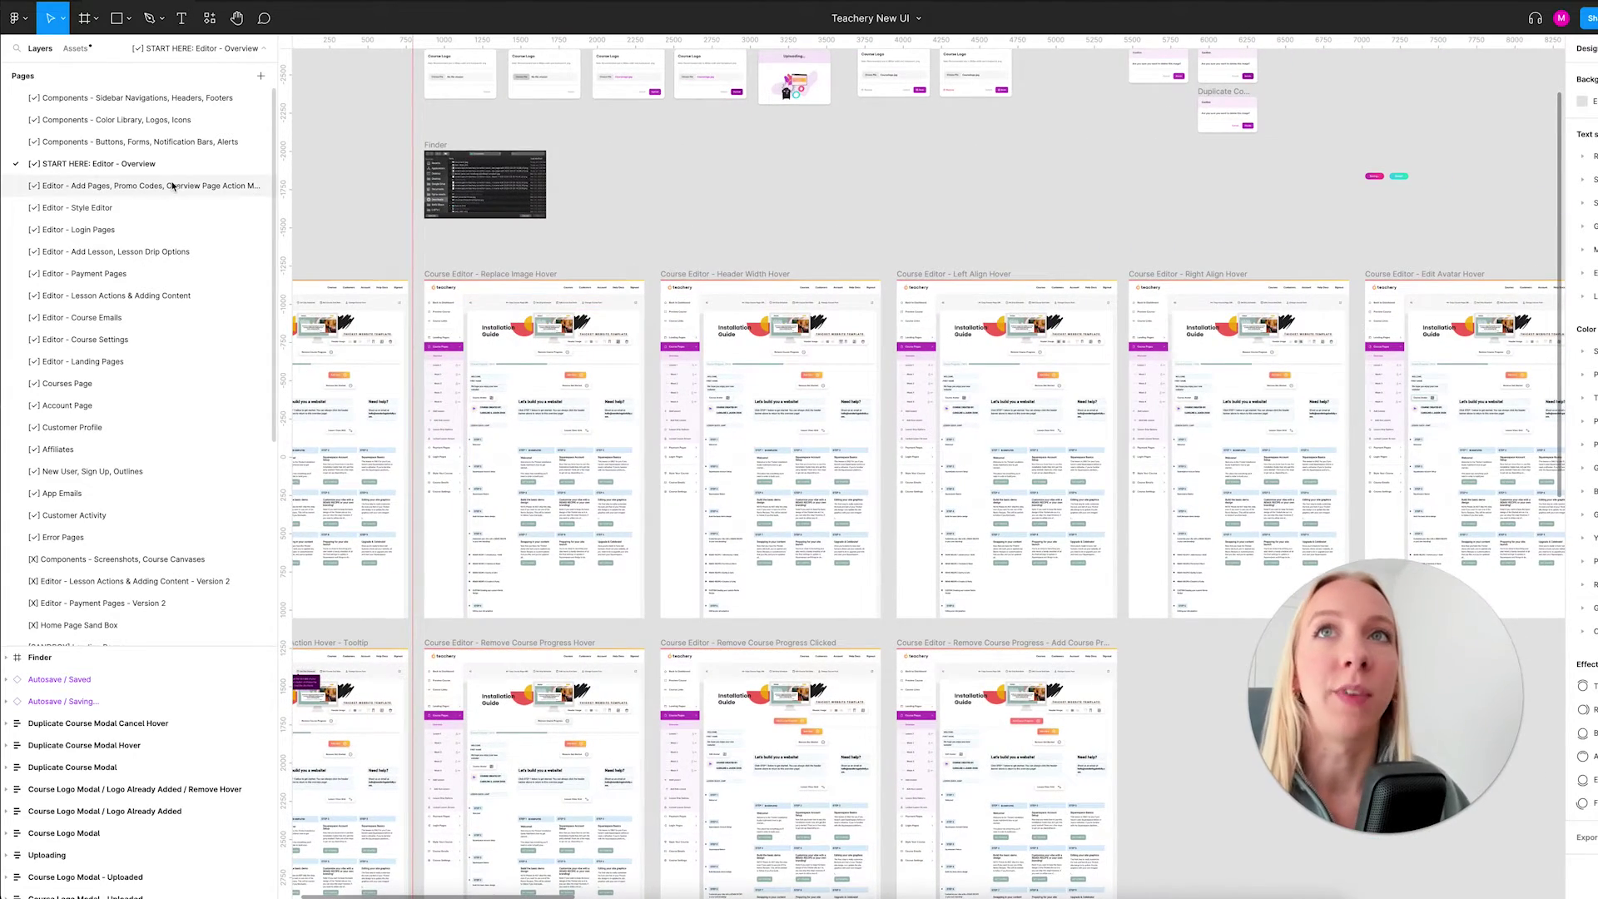
pyautogui.keyDown('ctrl'); pyautogui.scroll(5, 641, 267); pyautogui.keyUp('ctrl')
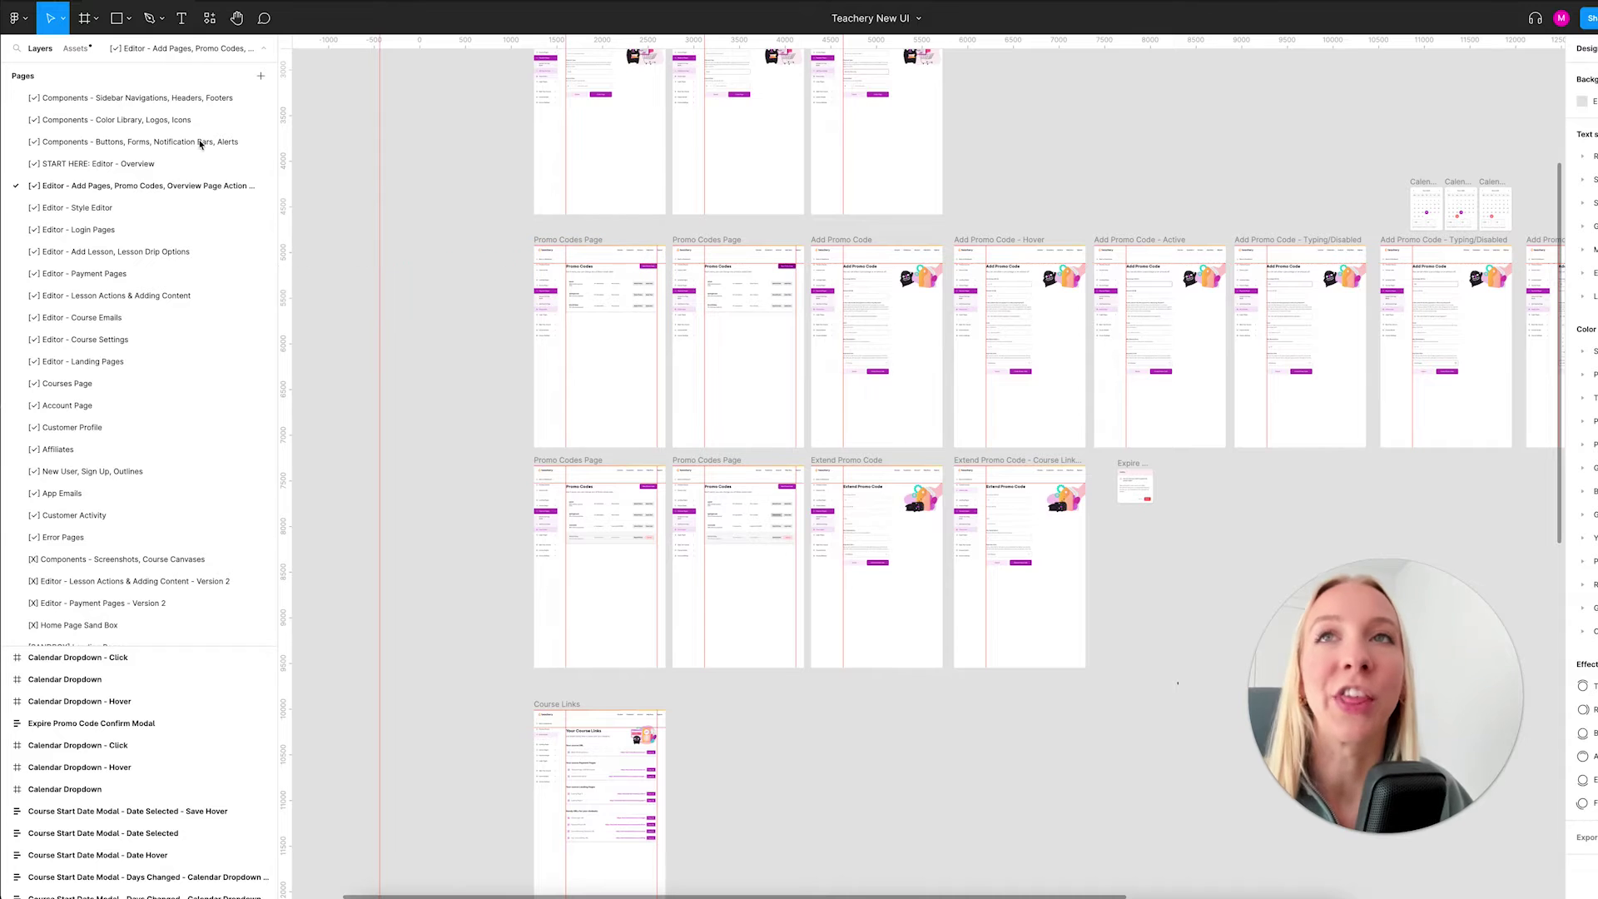
pyautogui.scroll(-2, 144, 214)
pyautogui.scroll(2, 97, 350)
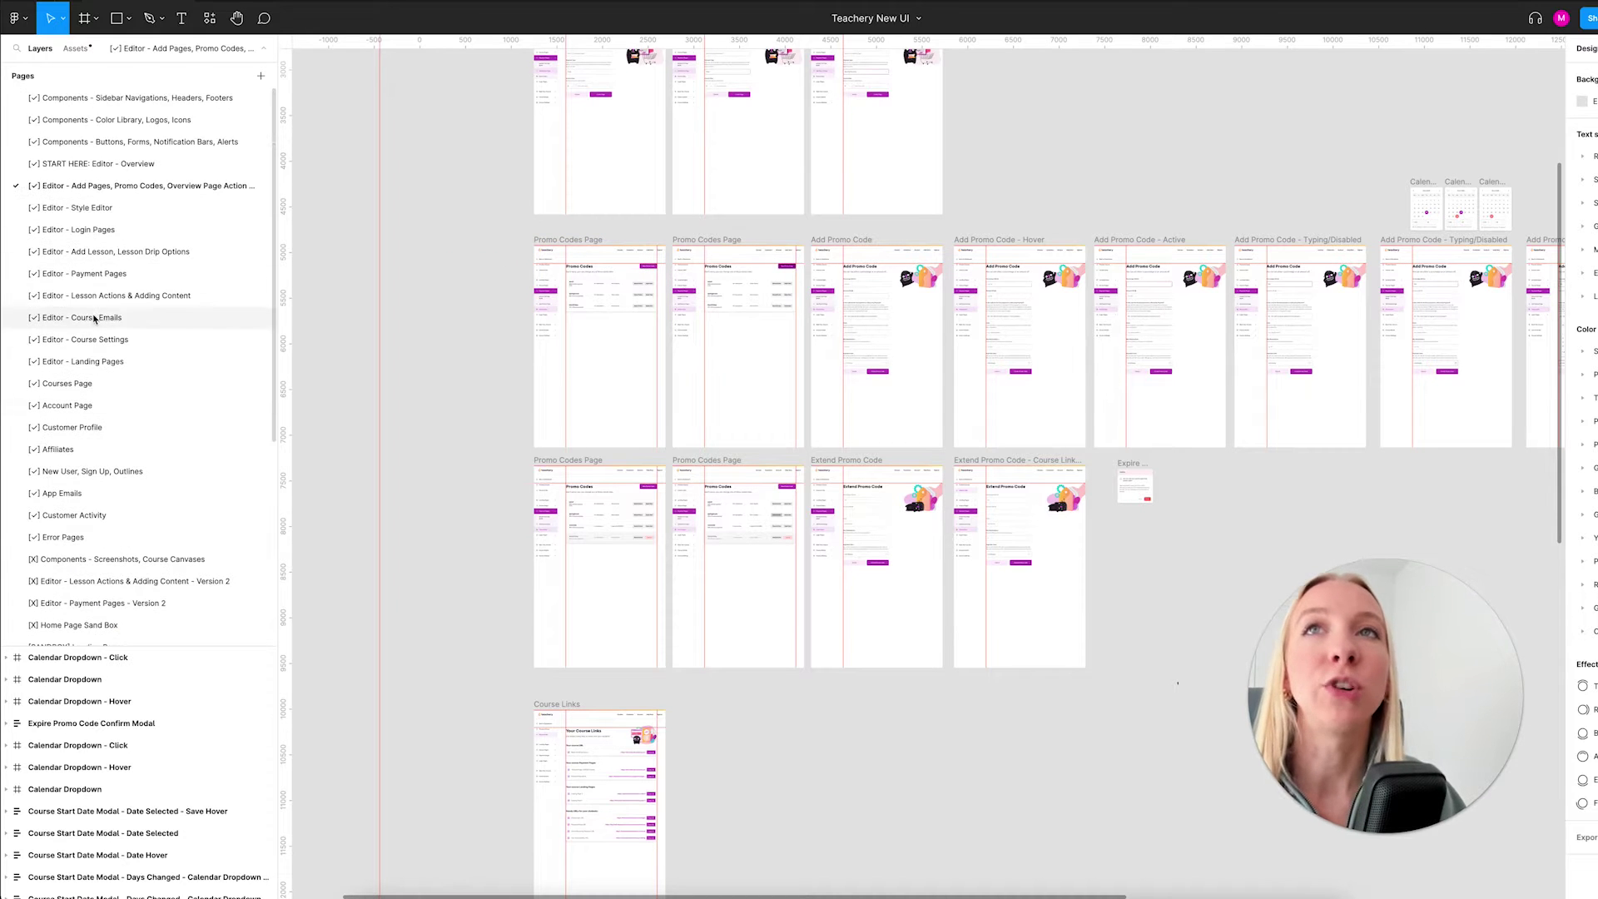
# Browse the Sidebar Navigations/Headers/Footers and Color Library/Logos/Icons component pages, ending on Buttons, Forms, Notification Bars, Alerts.
pyautogui.click(125, 97)
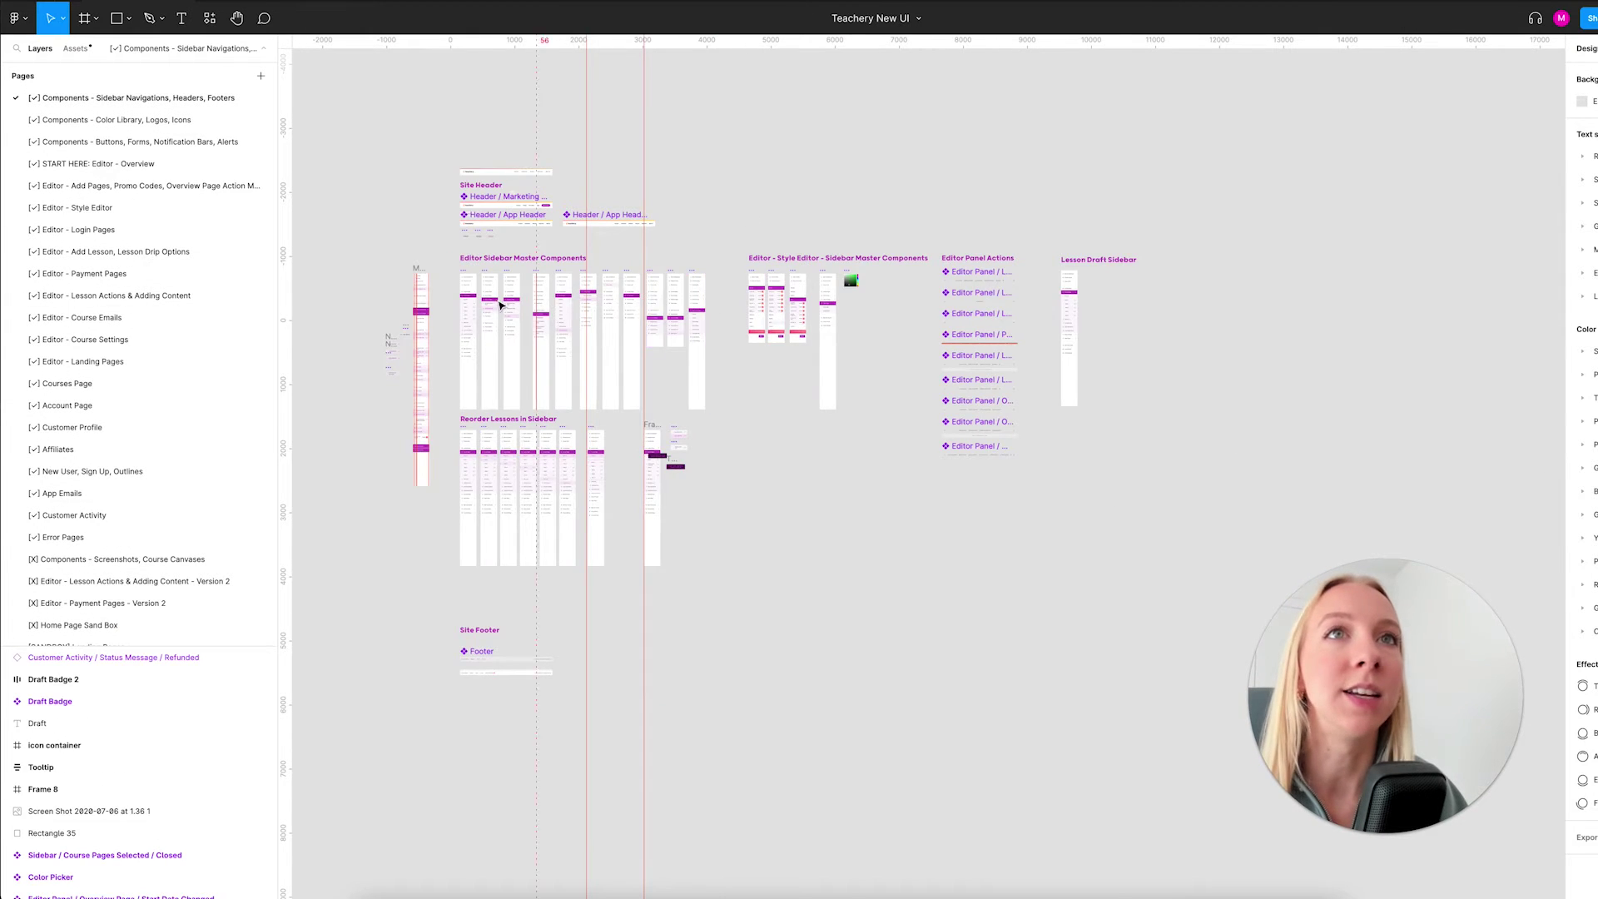
pyautogui.scroll(6, 435, 299)
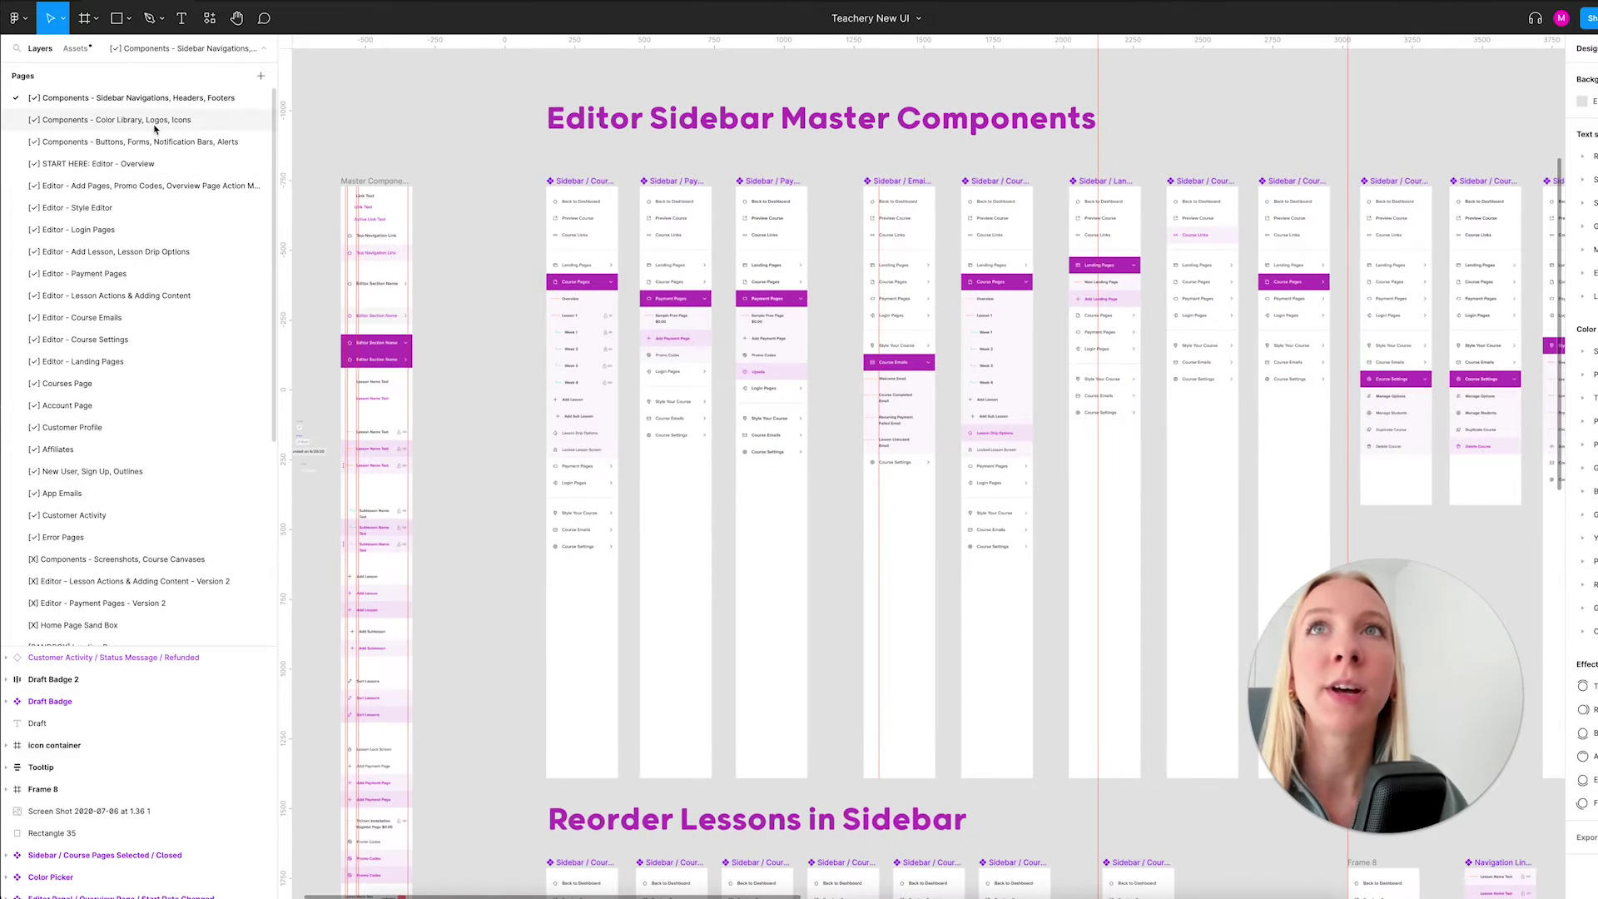
pyautogui.click(117, 120)
pyautogui.scroll(5, 431, 338)
pyautogui.scroll(-5, 432, 339)
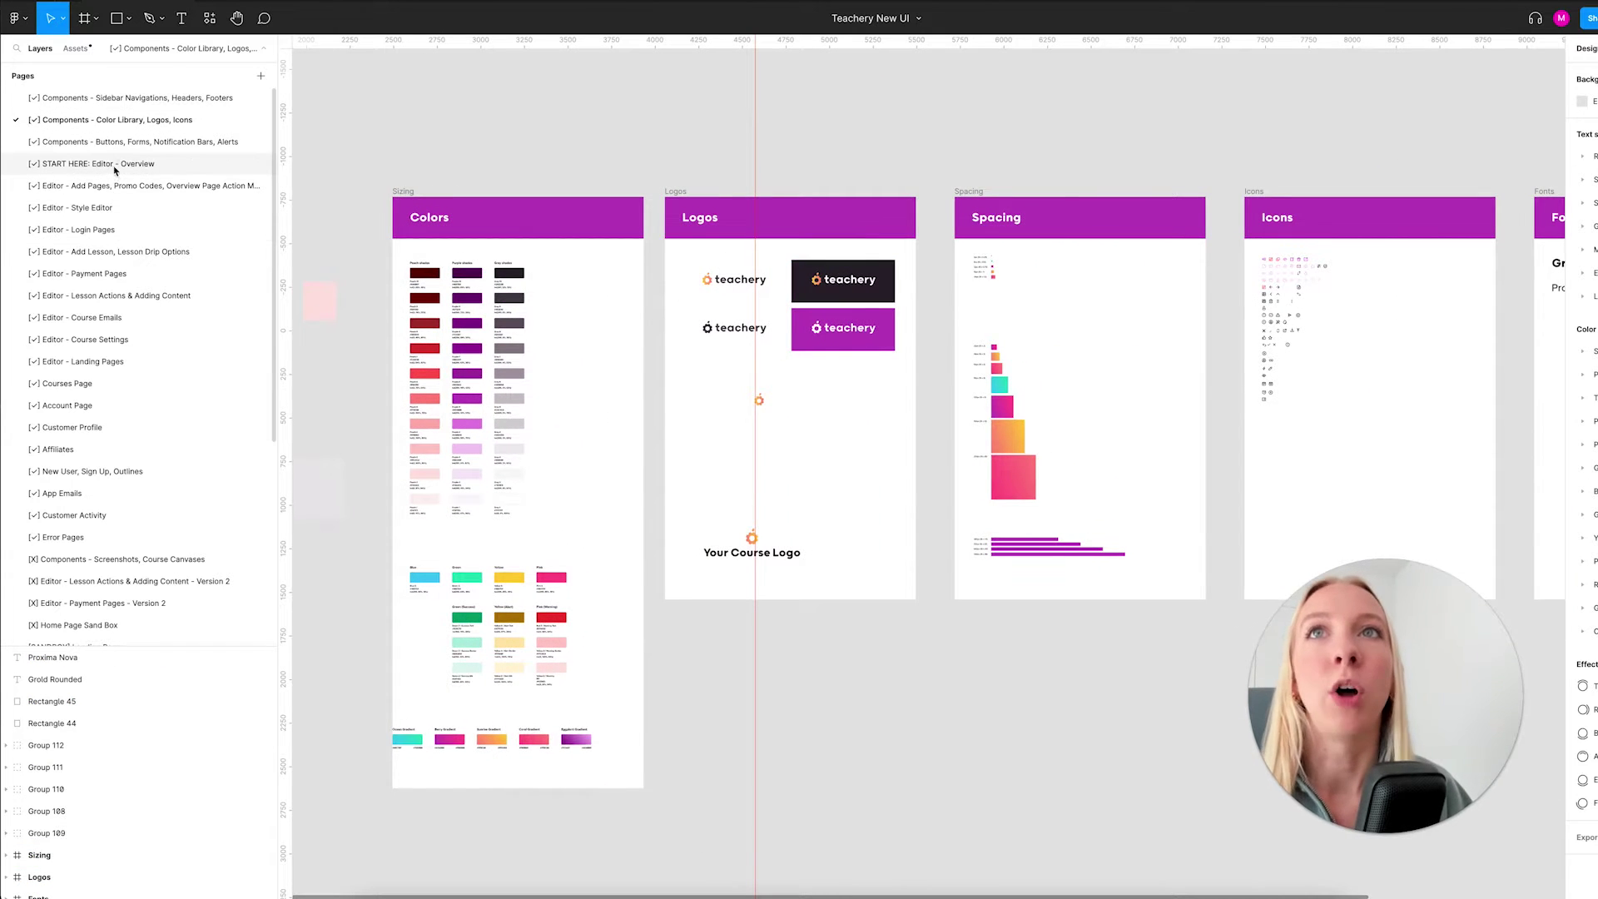
pyautogui.click(120, 142)
pyautogui.hscroll(5, 1224, 370)
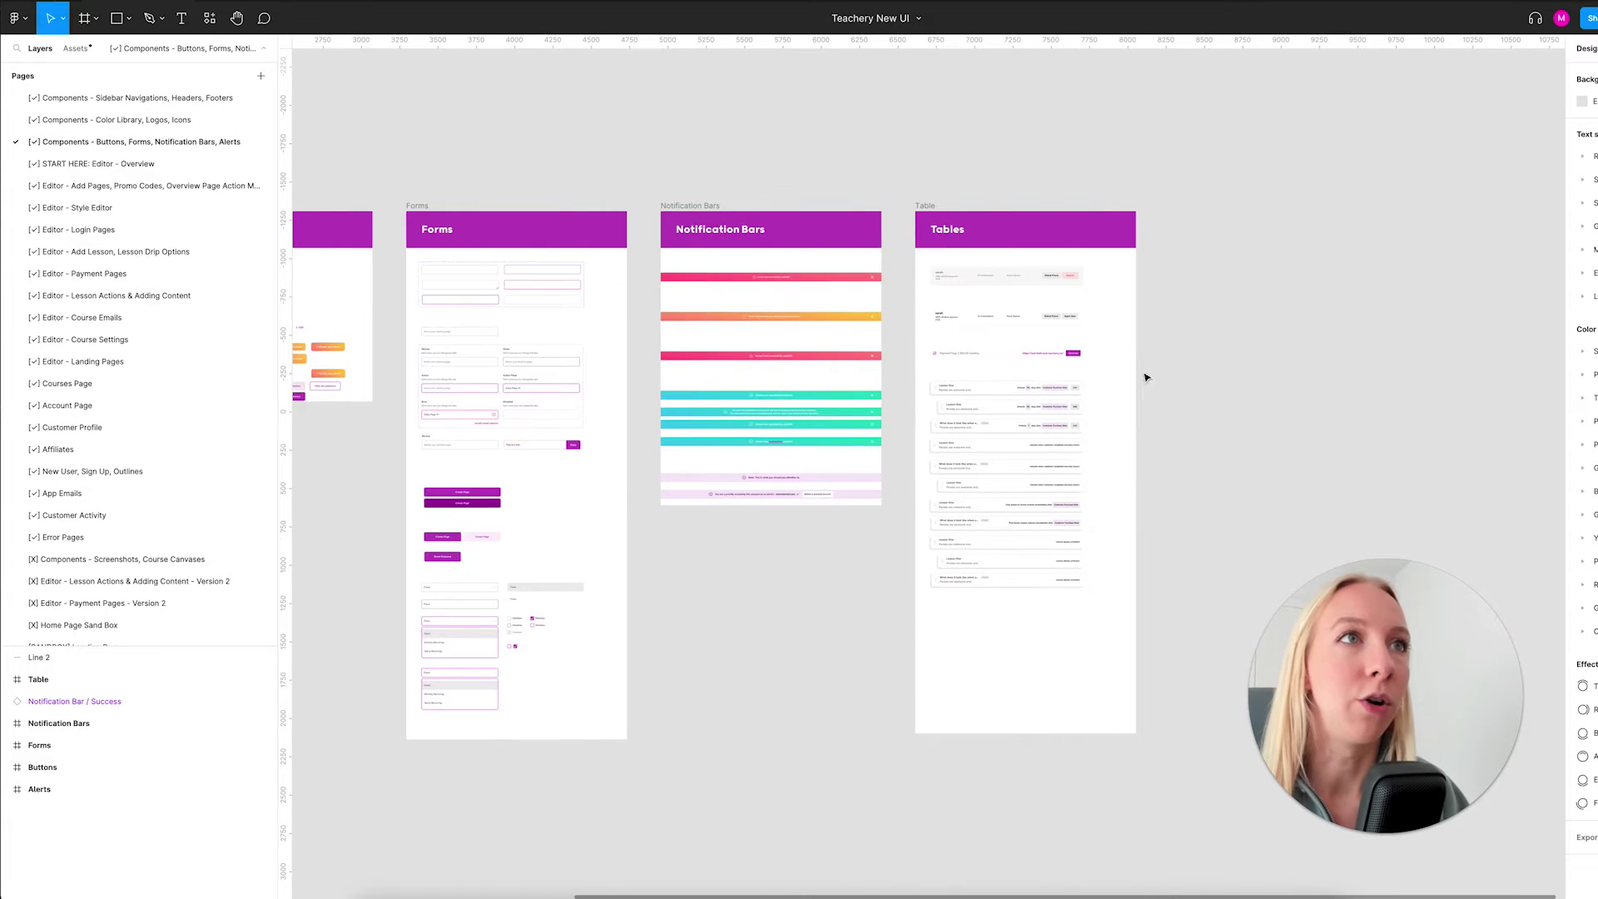
pyautogui.scroll(5, 1116, 378)
pyautogui.scroll(-3, 1082, 383)
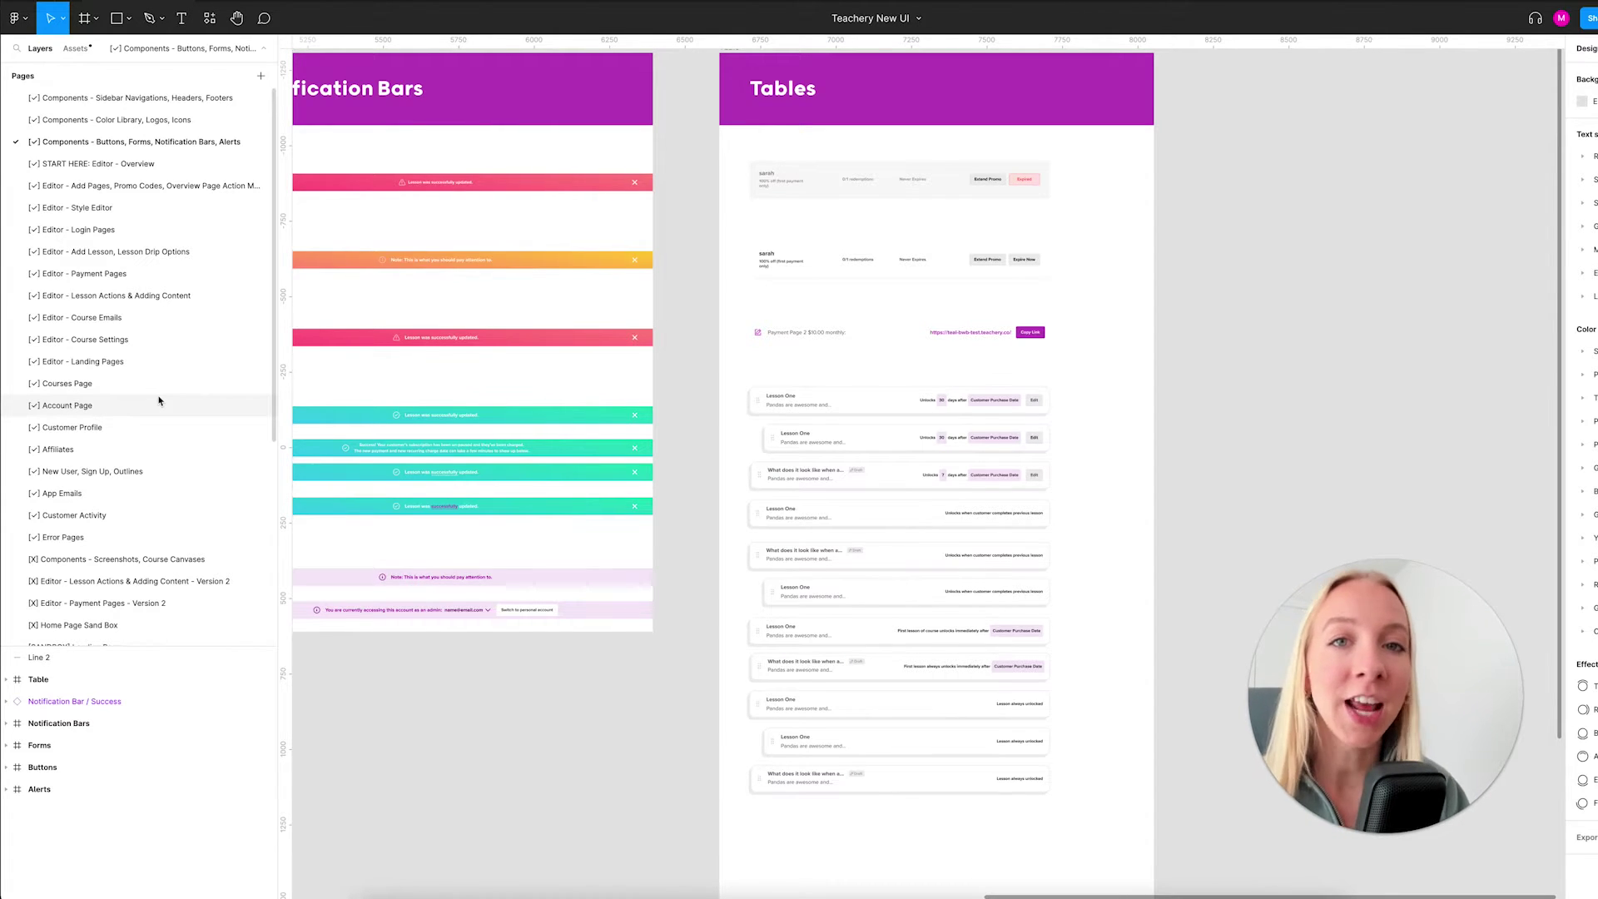
pyautogui.scroll(-8, 159, 401)
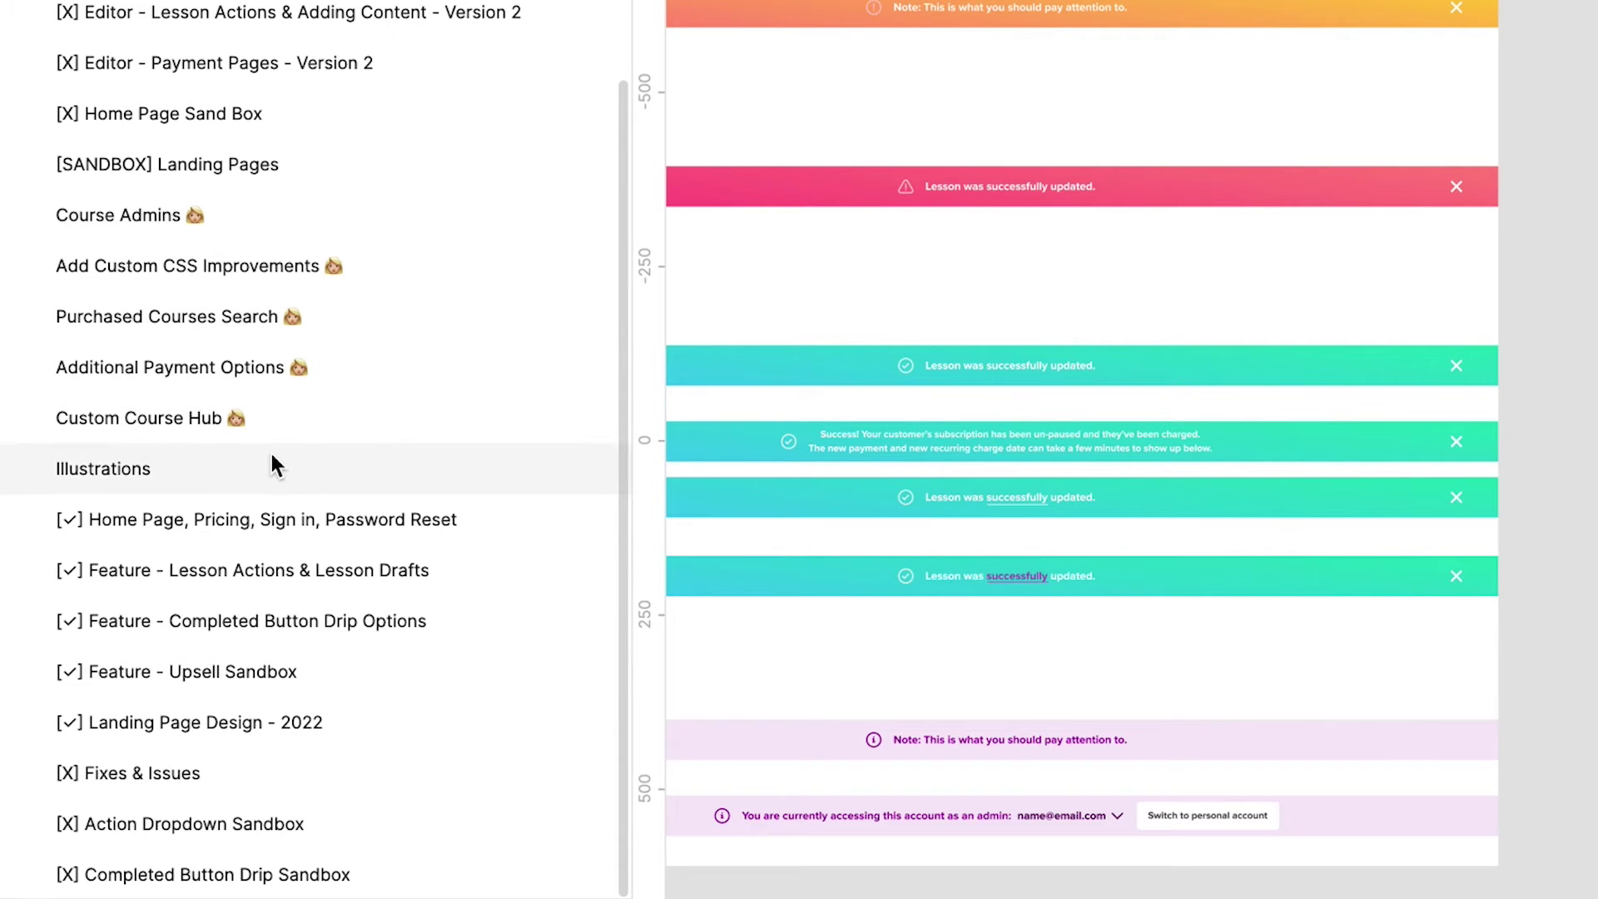
# Go back to Custom Course Hub and zoom into the My Course Hubs Page frame, inspecting the Grow it Gradually card.
pyautogui.click(278, 428)
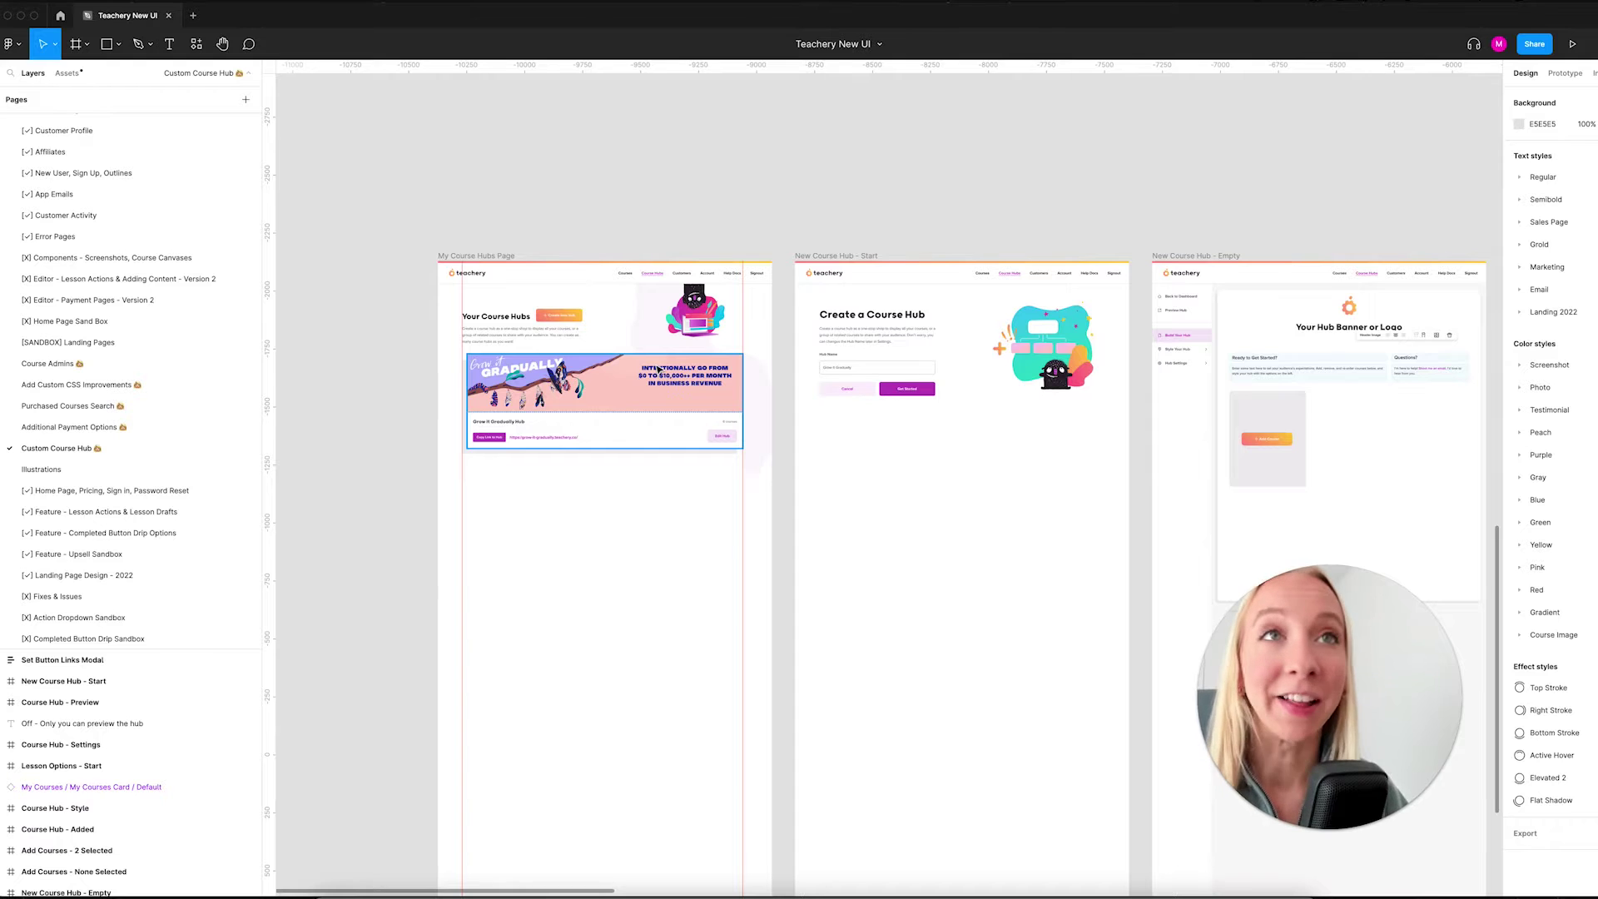
pyautogui.hscroll(2, 658, 369)
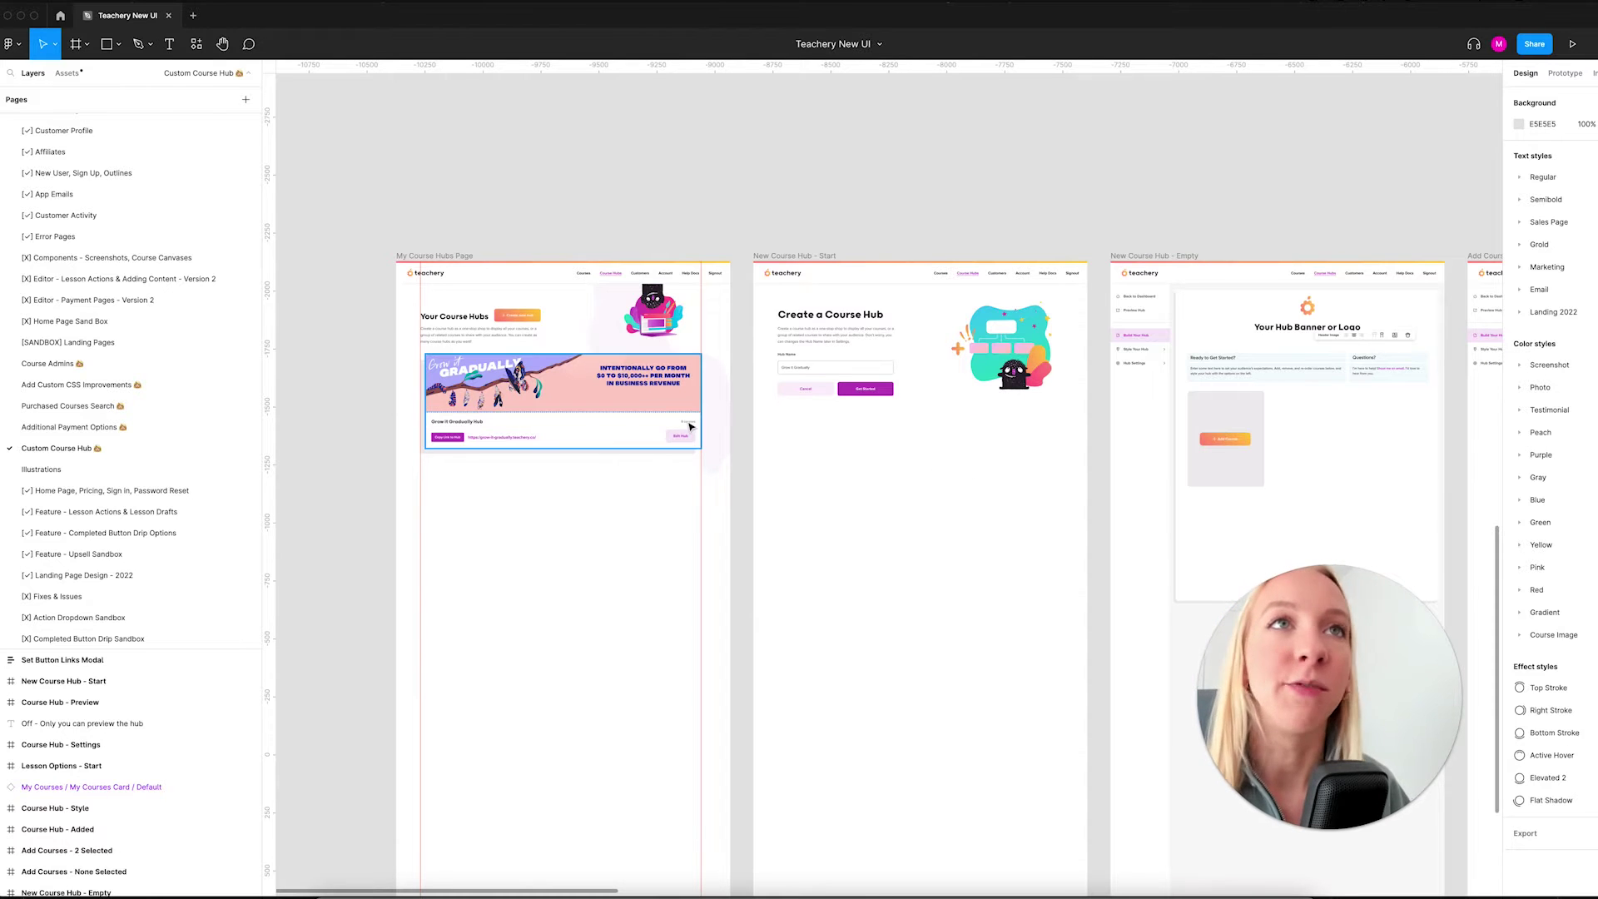
pyautogui.scroll(3, 432, 414)
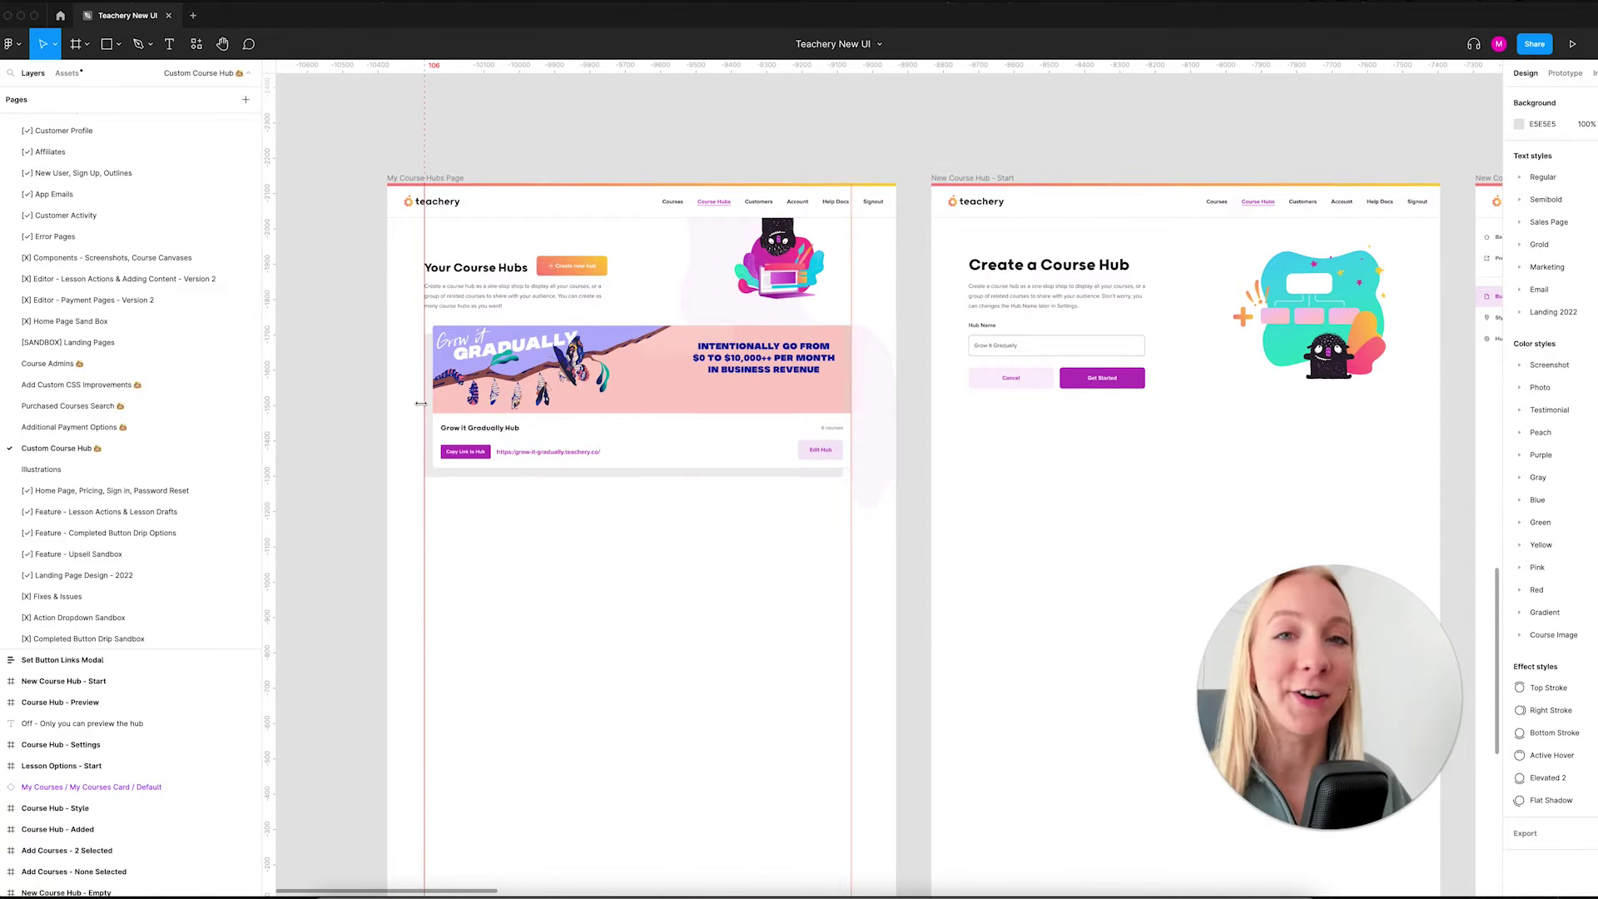
pyautogui.scroll(3, 430, 404)
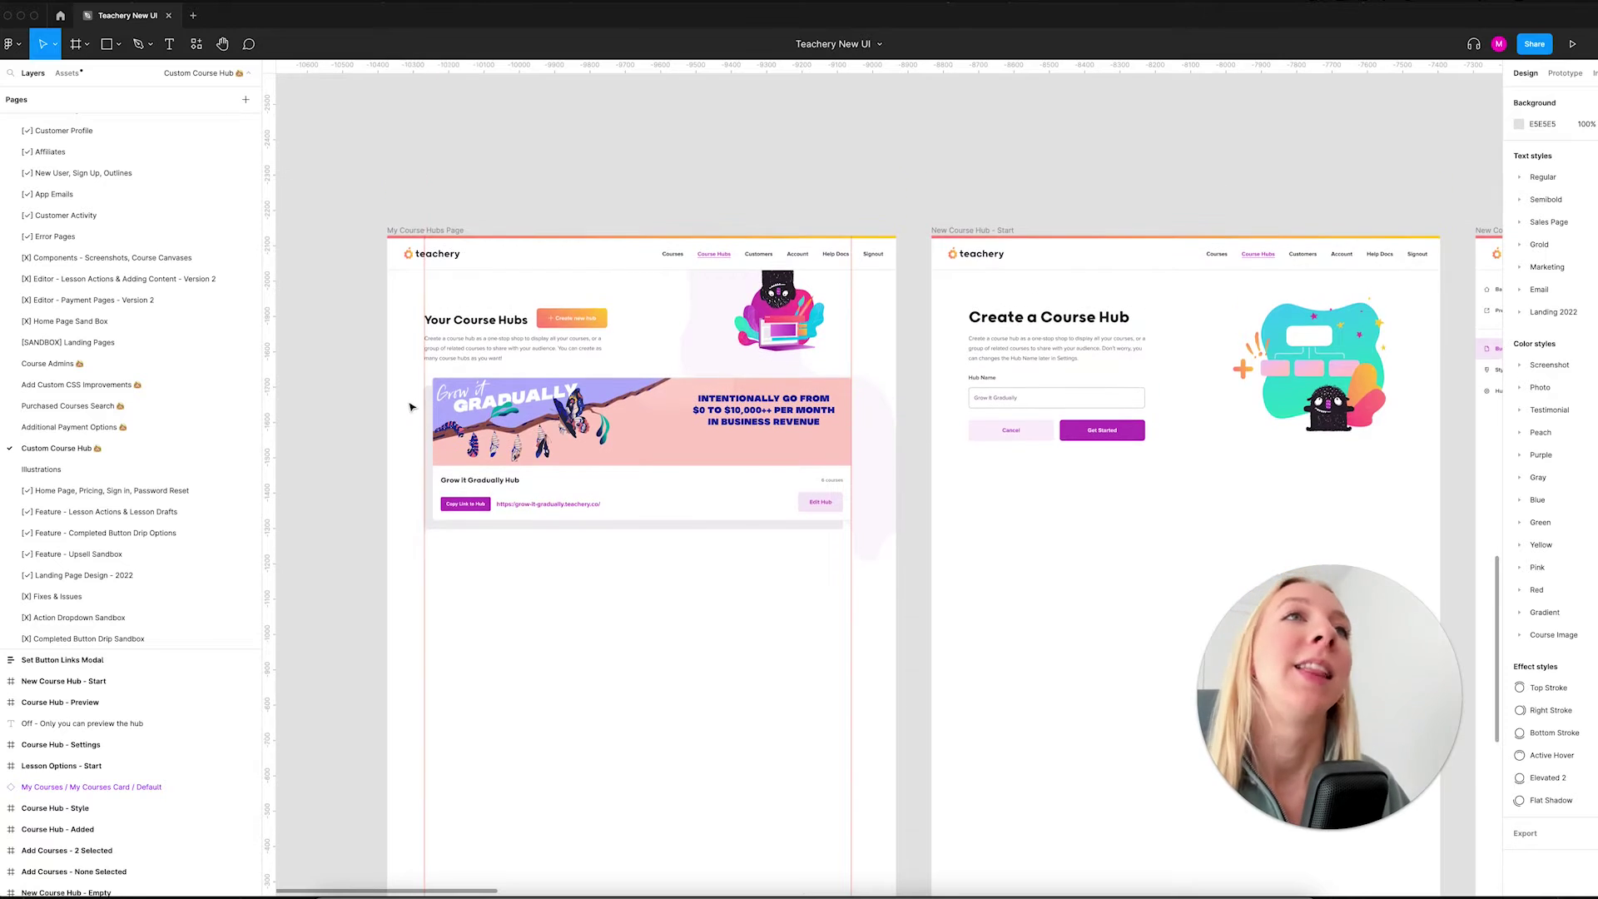
pyautogui.scroll(2, 410, 407)
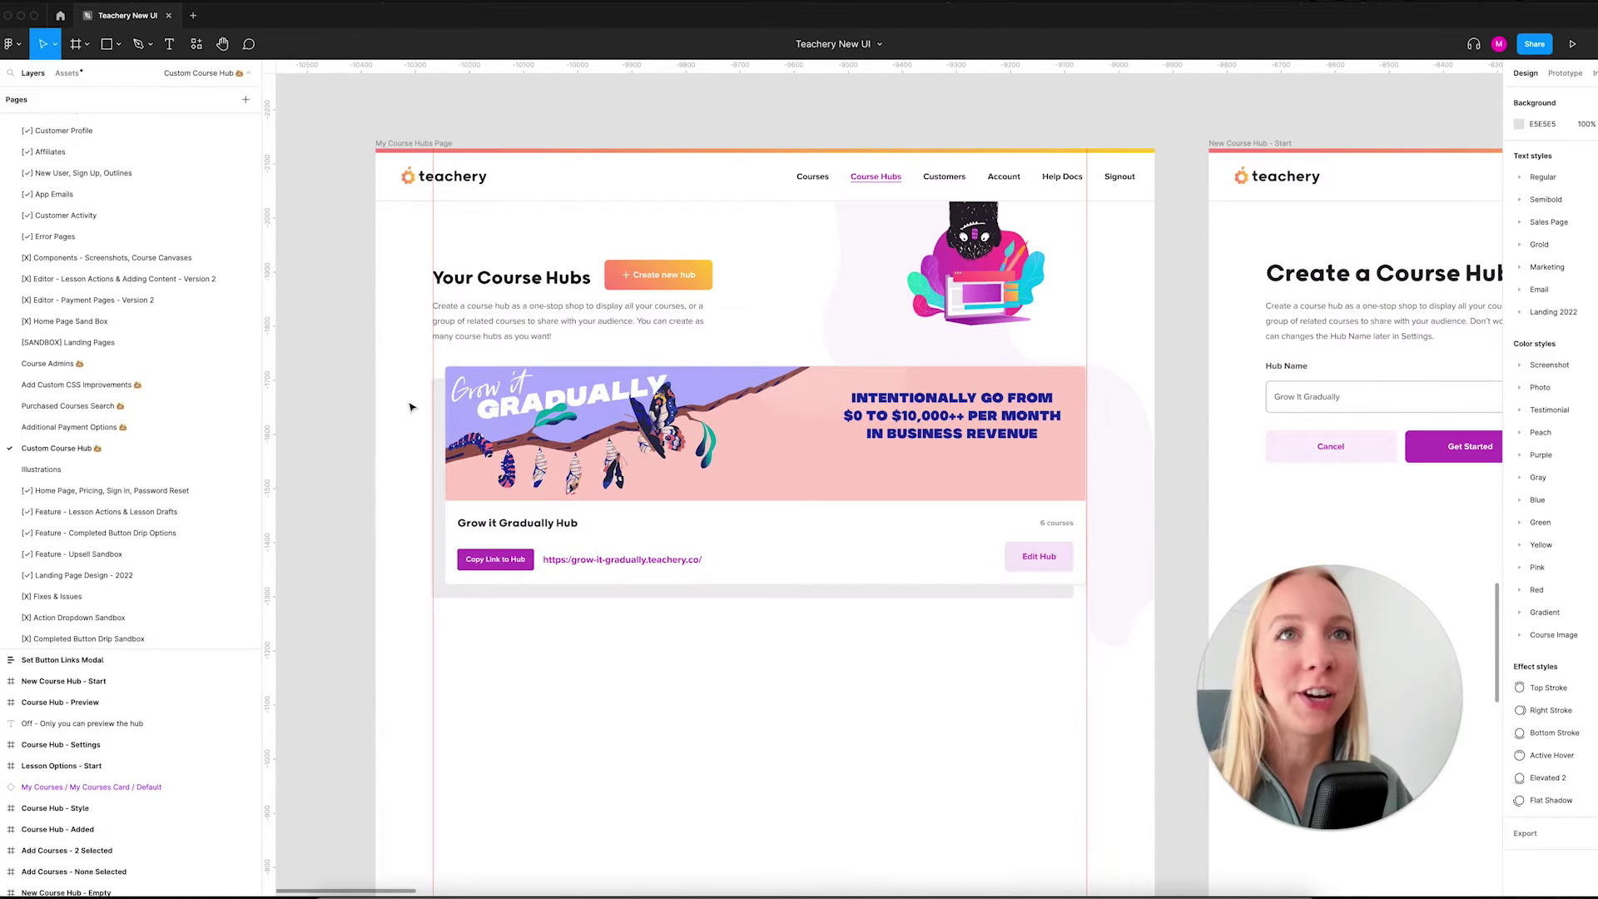
pyautogui.hscroll(1, 411, 404)
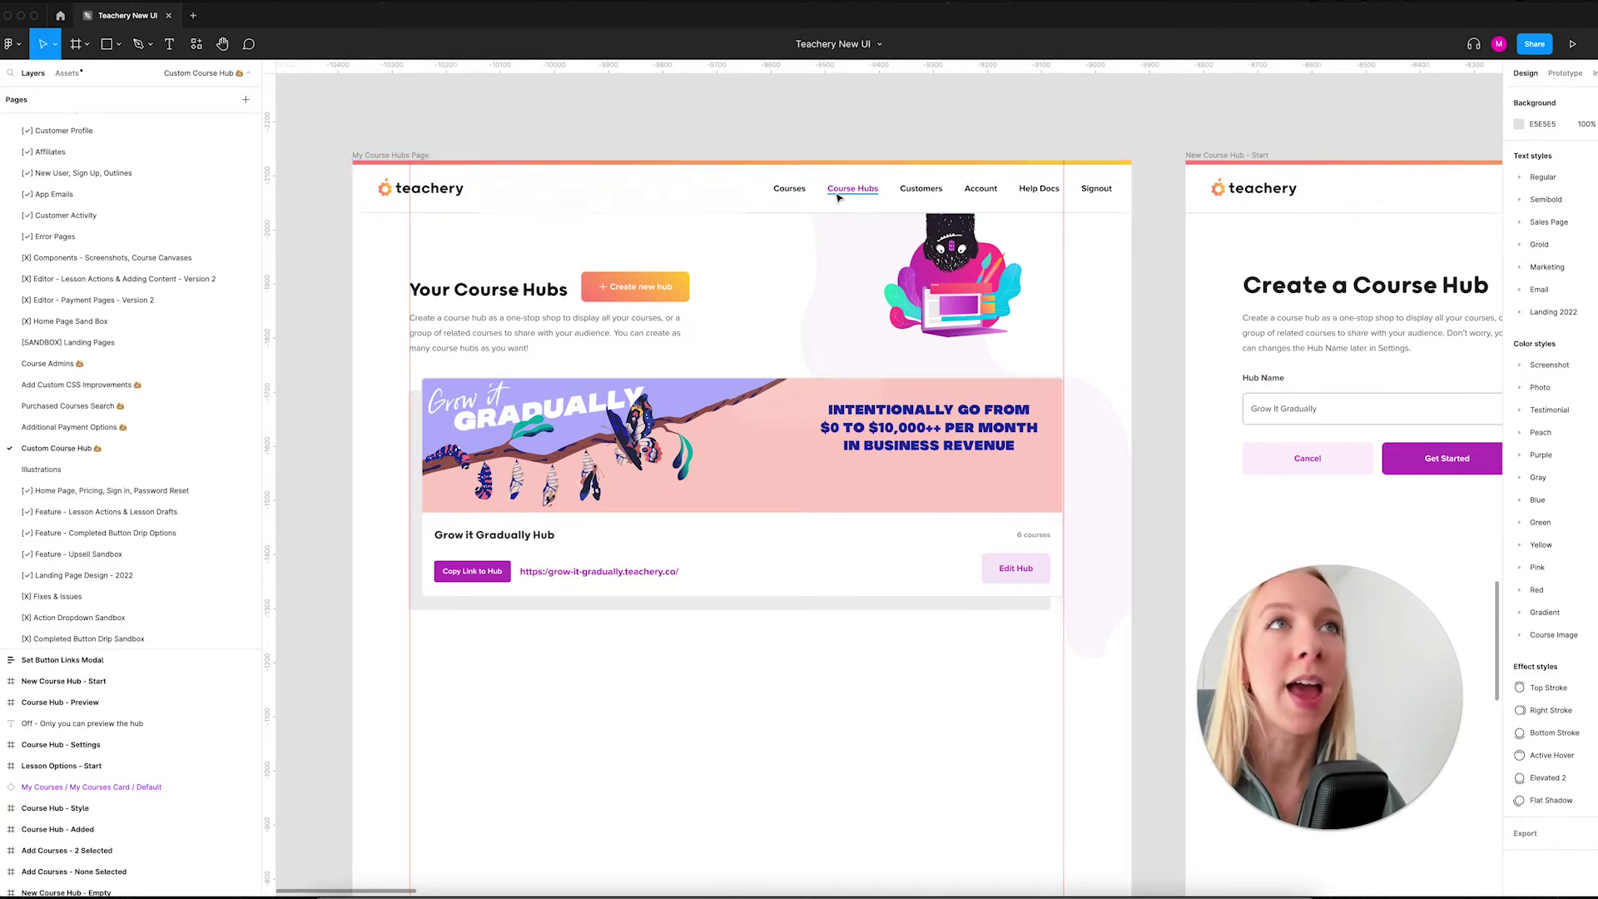
pyautogui.scroll(5, 838, 196)
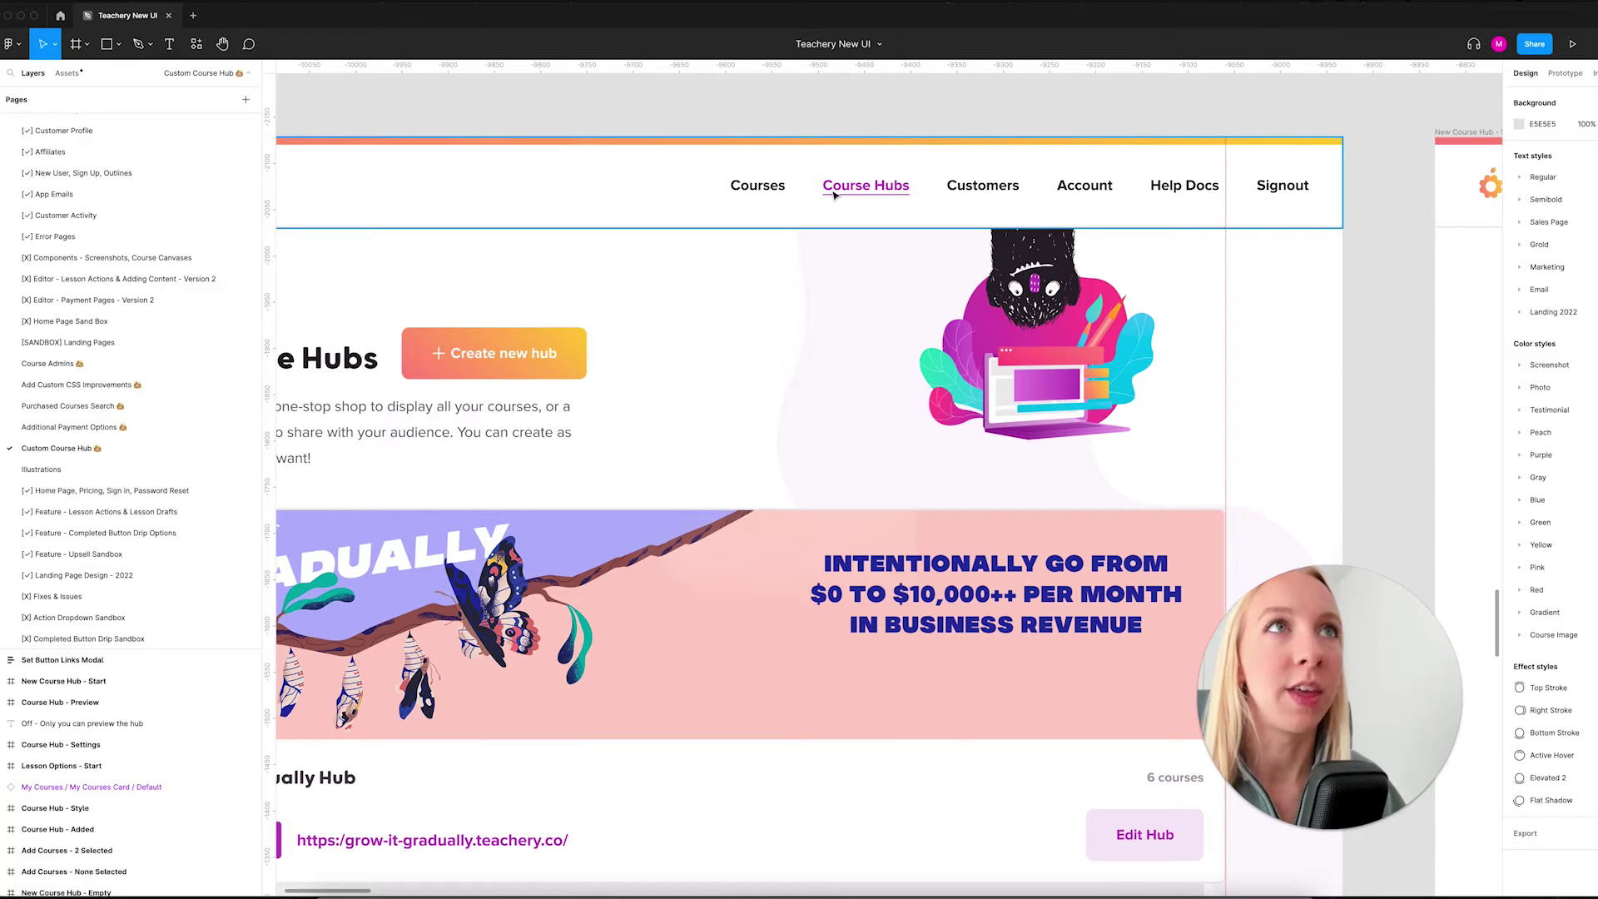
pyautogui.scroll(-5, 930, 206)
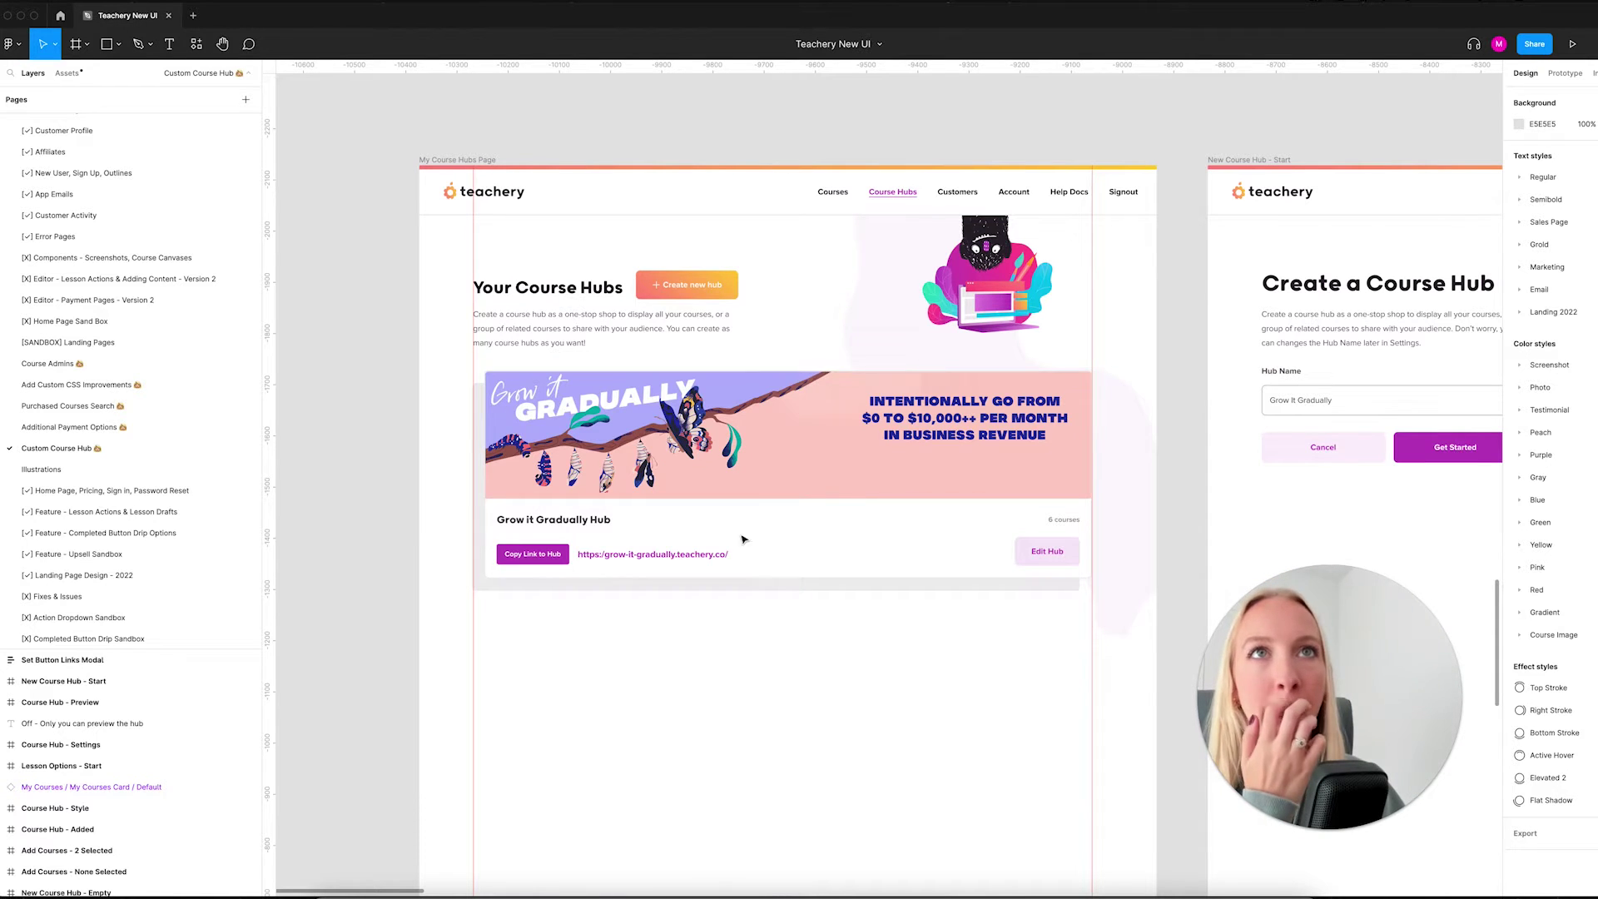
pyautogui.scroll(-1, 731, 607)
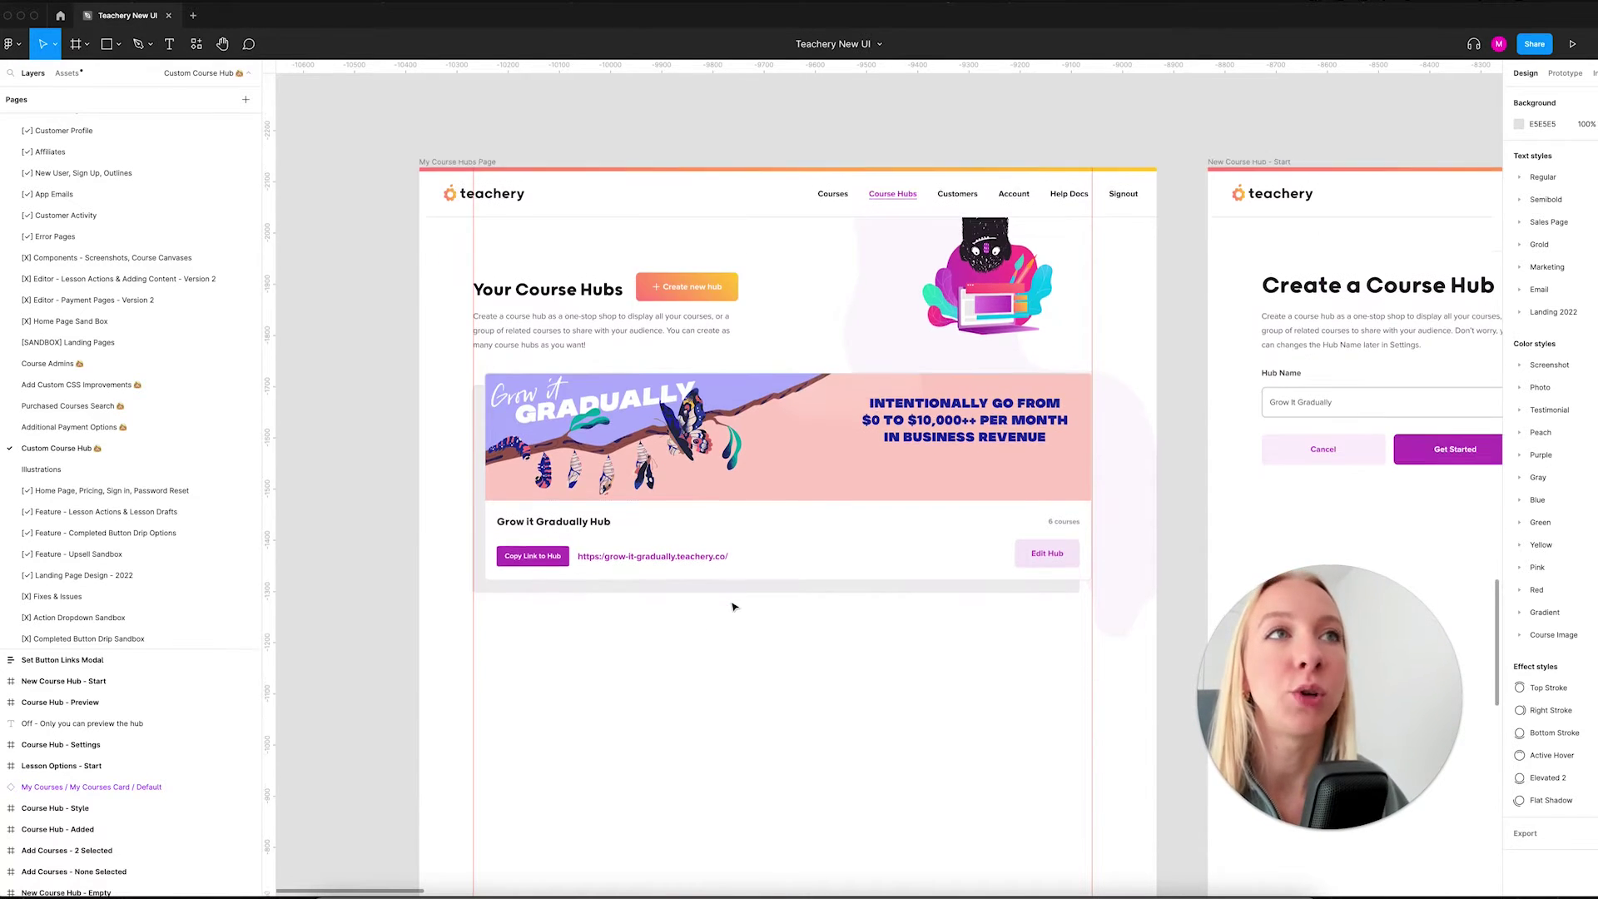
pyautogui.click(954, 497)
pyautogui.click(652, 606)
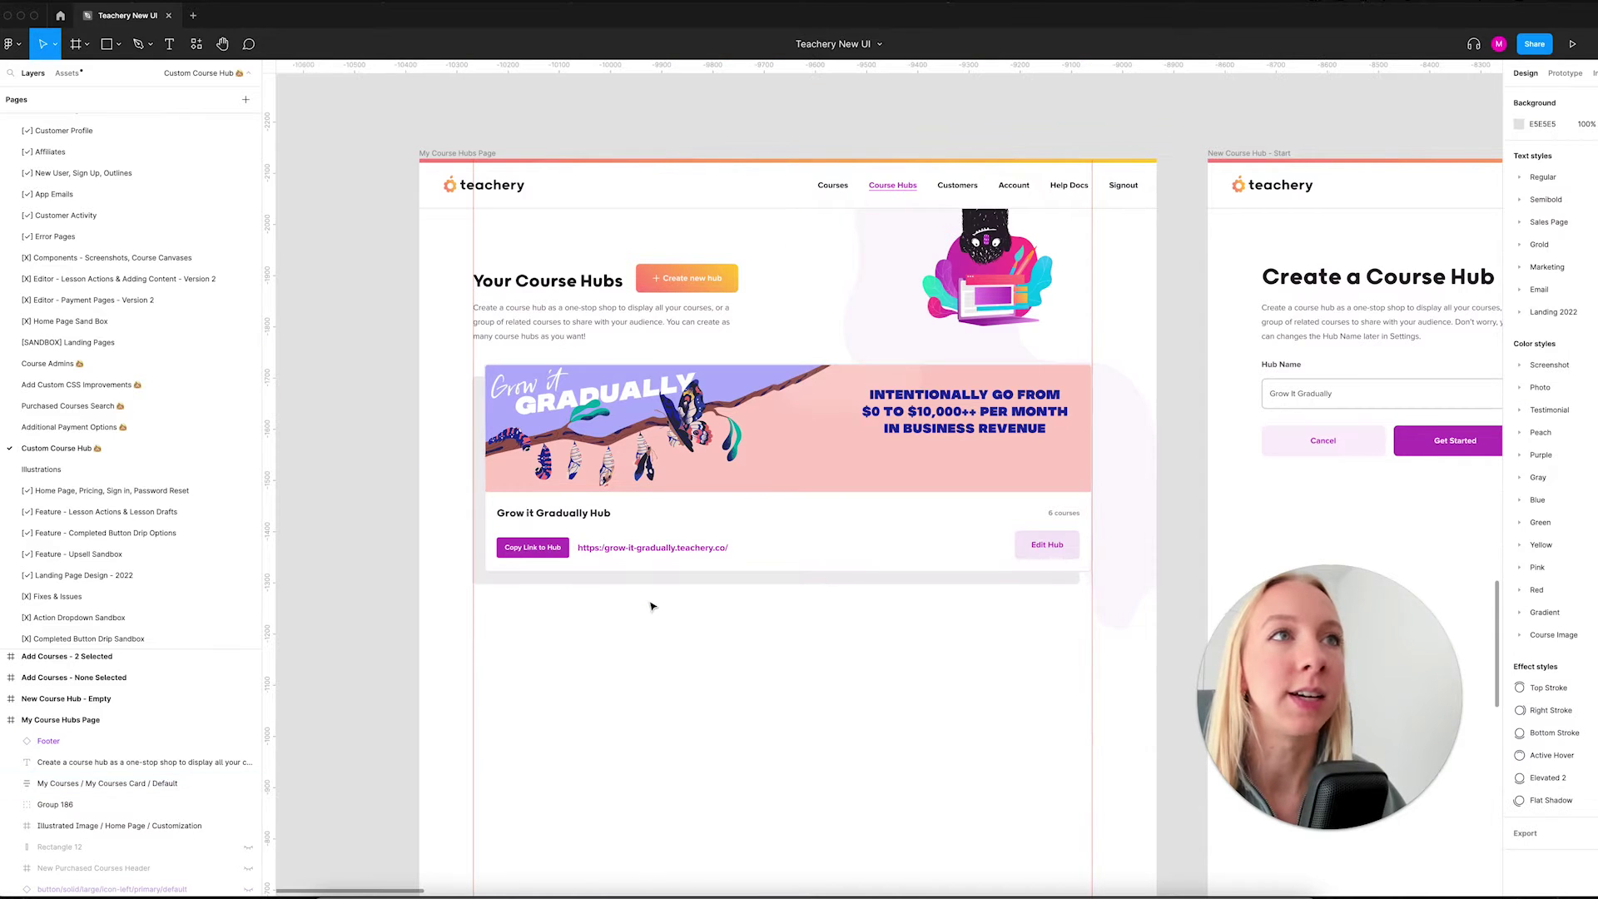
# Zoom out and pan right to the Course Hub - Empty and Add Courses - None Selected frames.
pyautogui.hscroll(2, 682, 566)
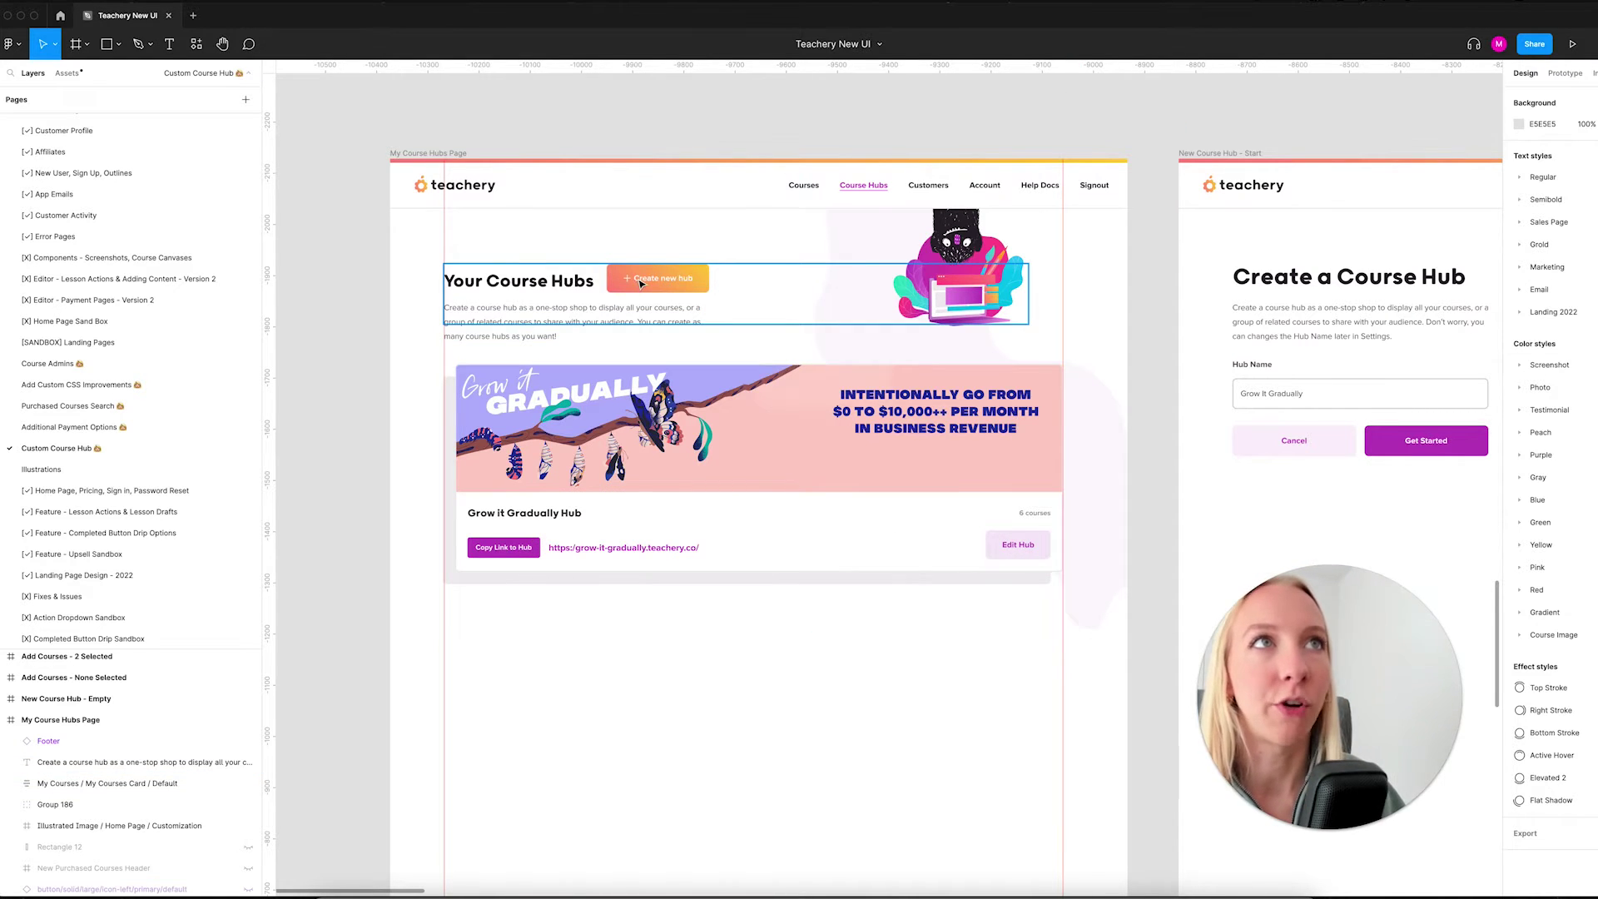
pyautogui.scroll(-3, 640, 283)
pyautogui.hscroll(3, 640, 284)
pyautogui.scroll(5, 1014, 326)
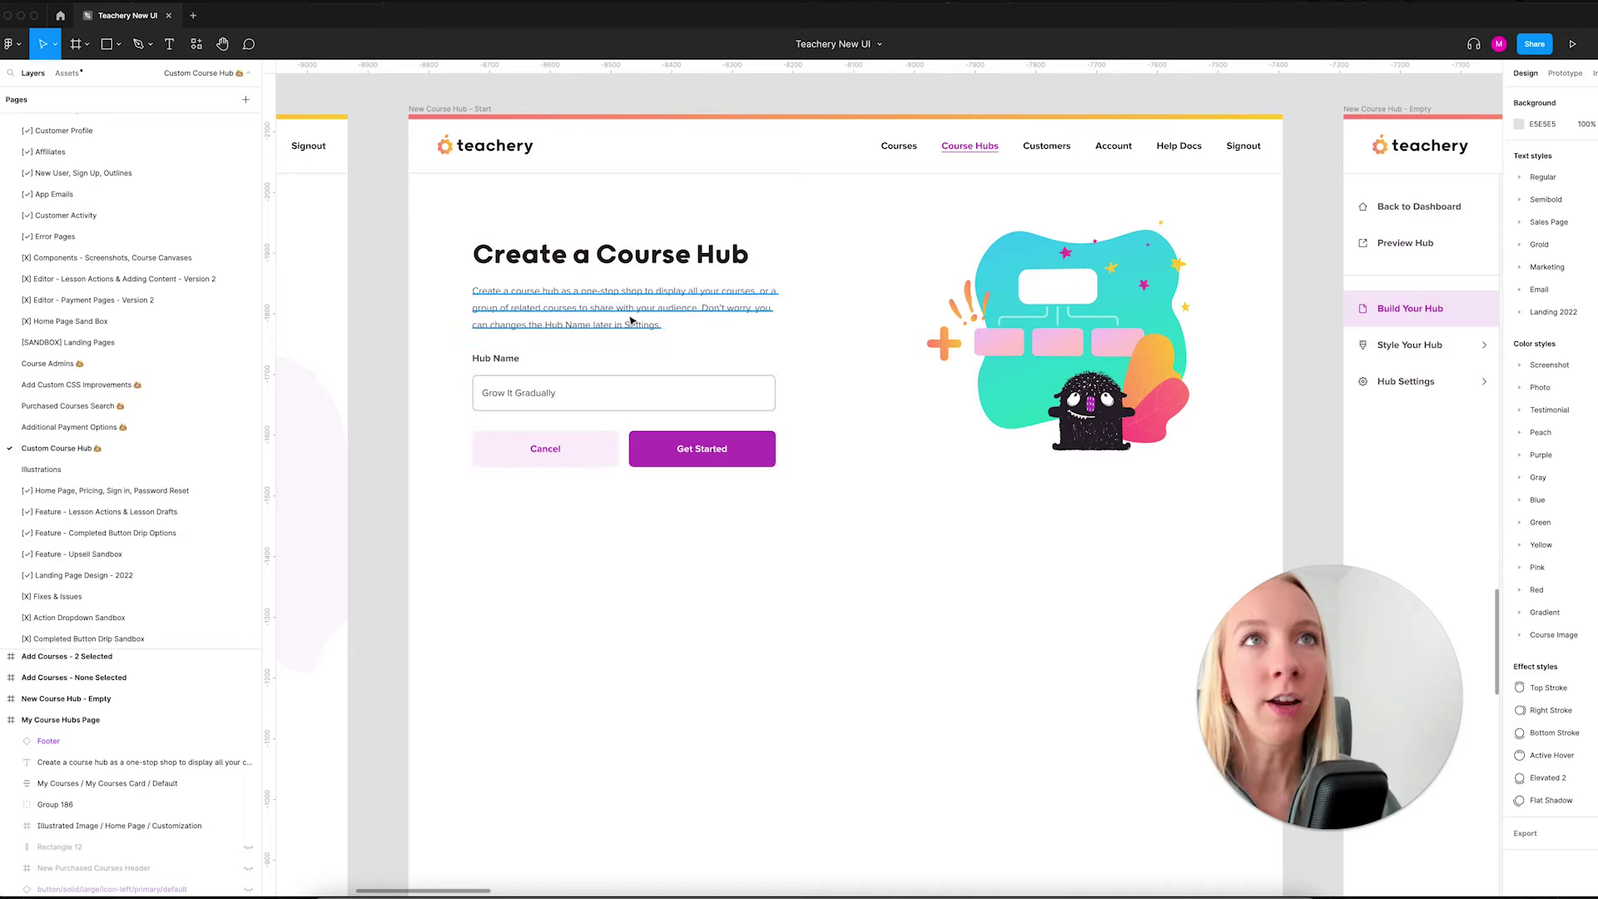
pyautogui.scroll(-3, 613, 360)
pyautogui.hscroll(3, 613, 360)
pyautogui.hscroll(10, 614, 359)
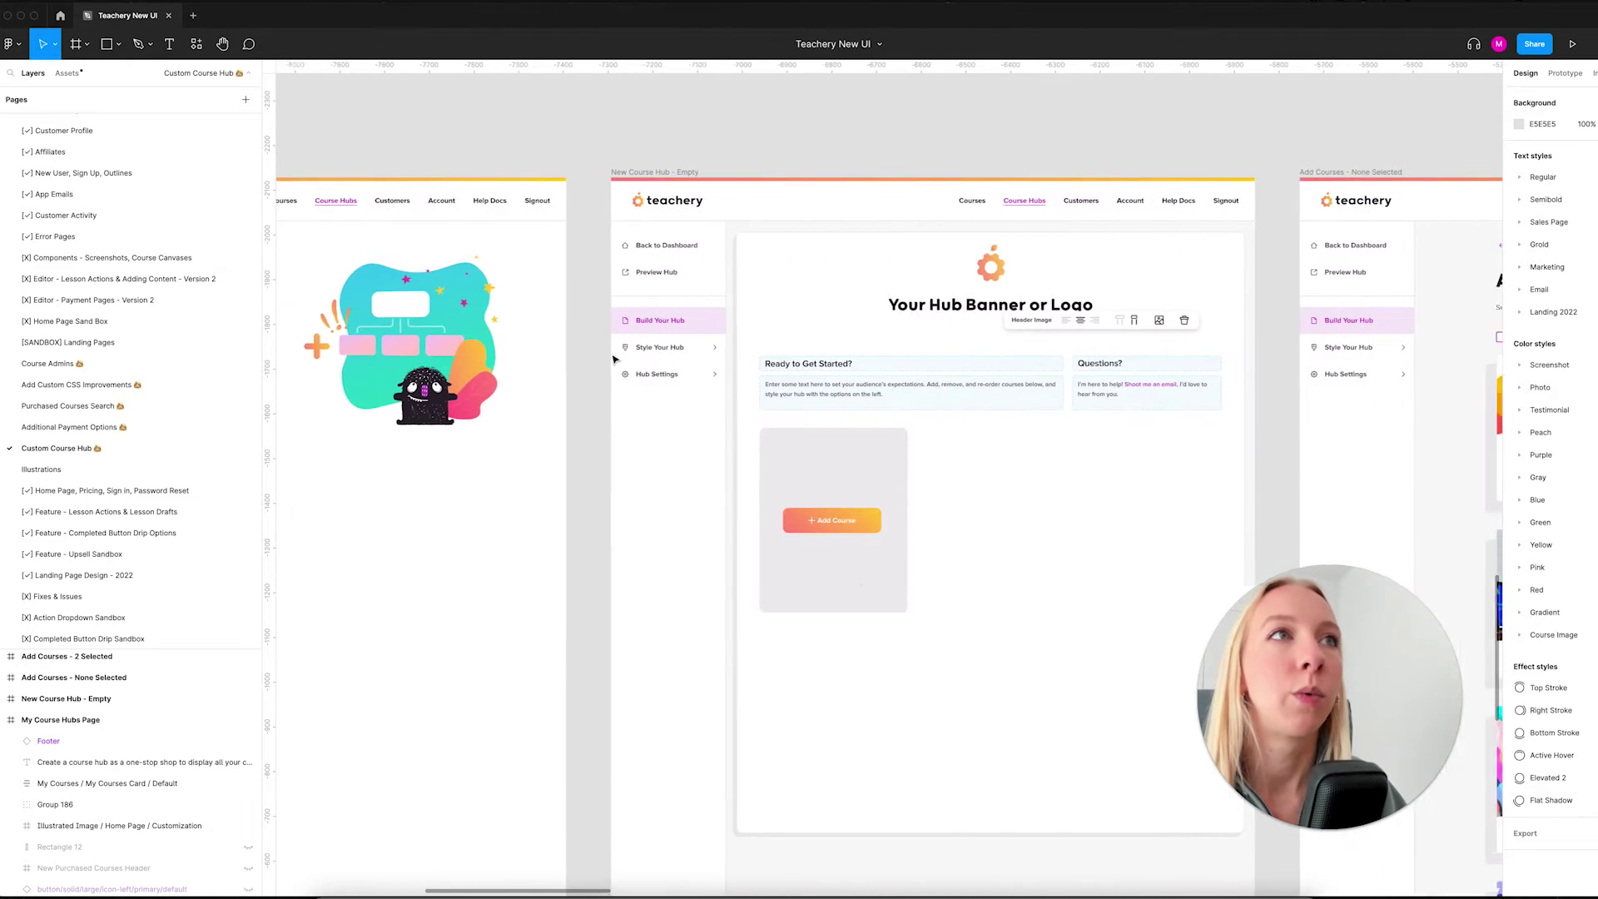
pyautogui.scroll(2, 521, 314)
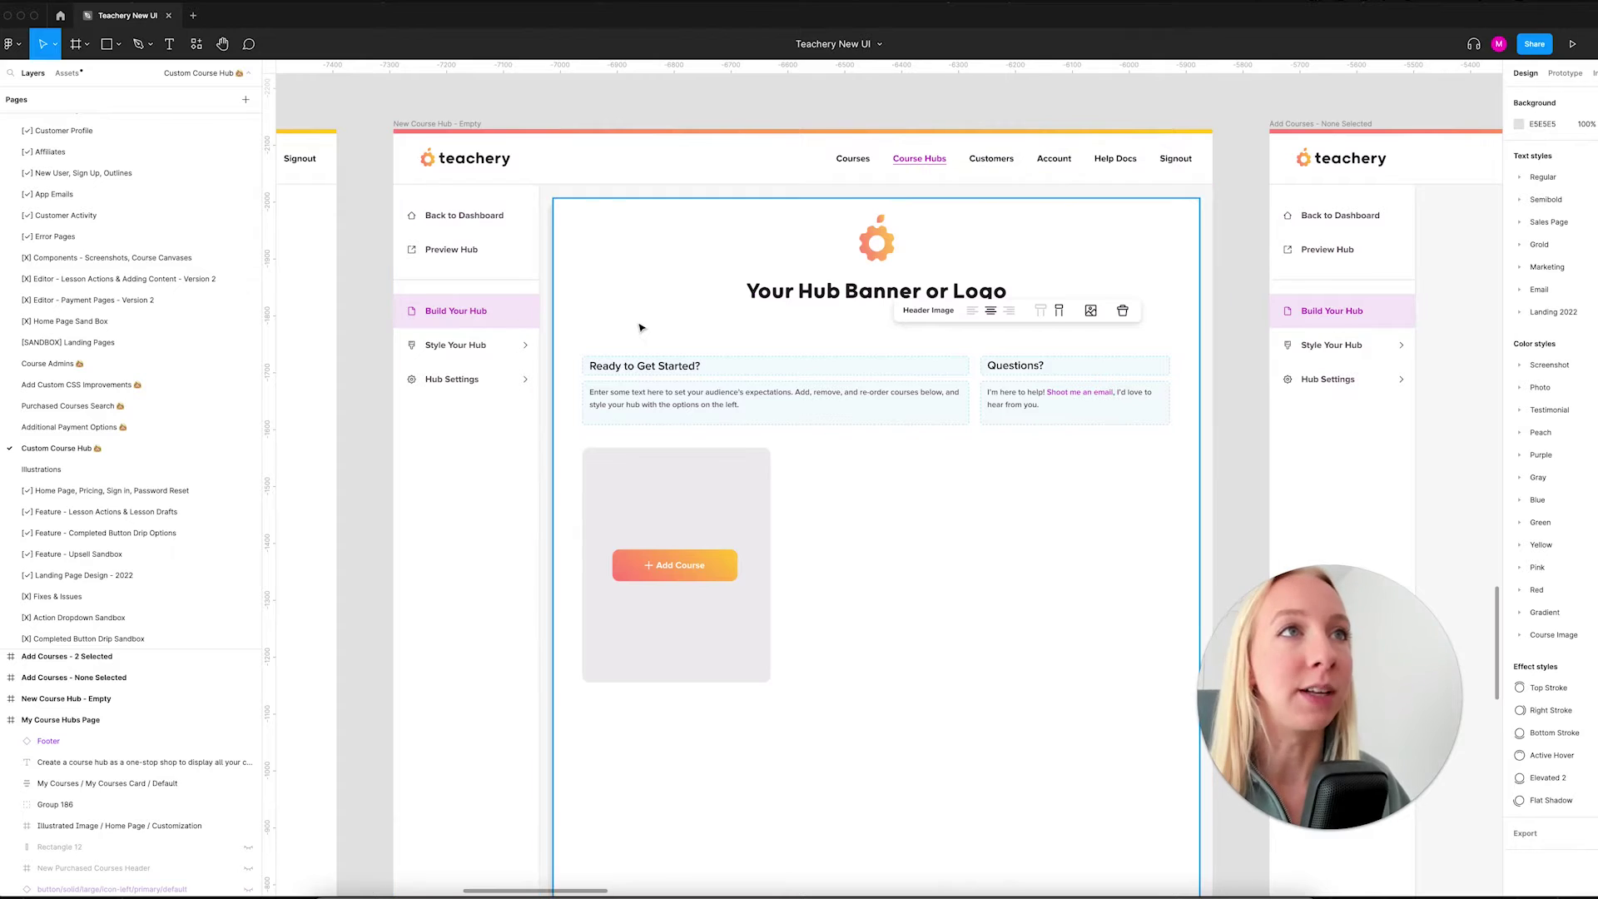
pyautogui.scroll(-2, 762, 405)
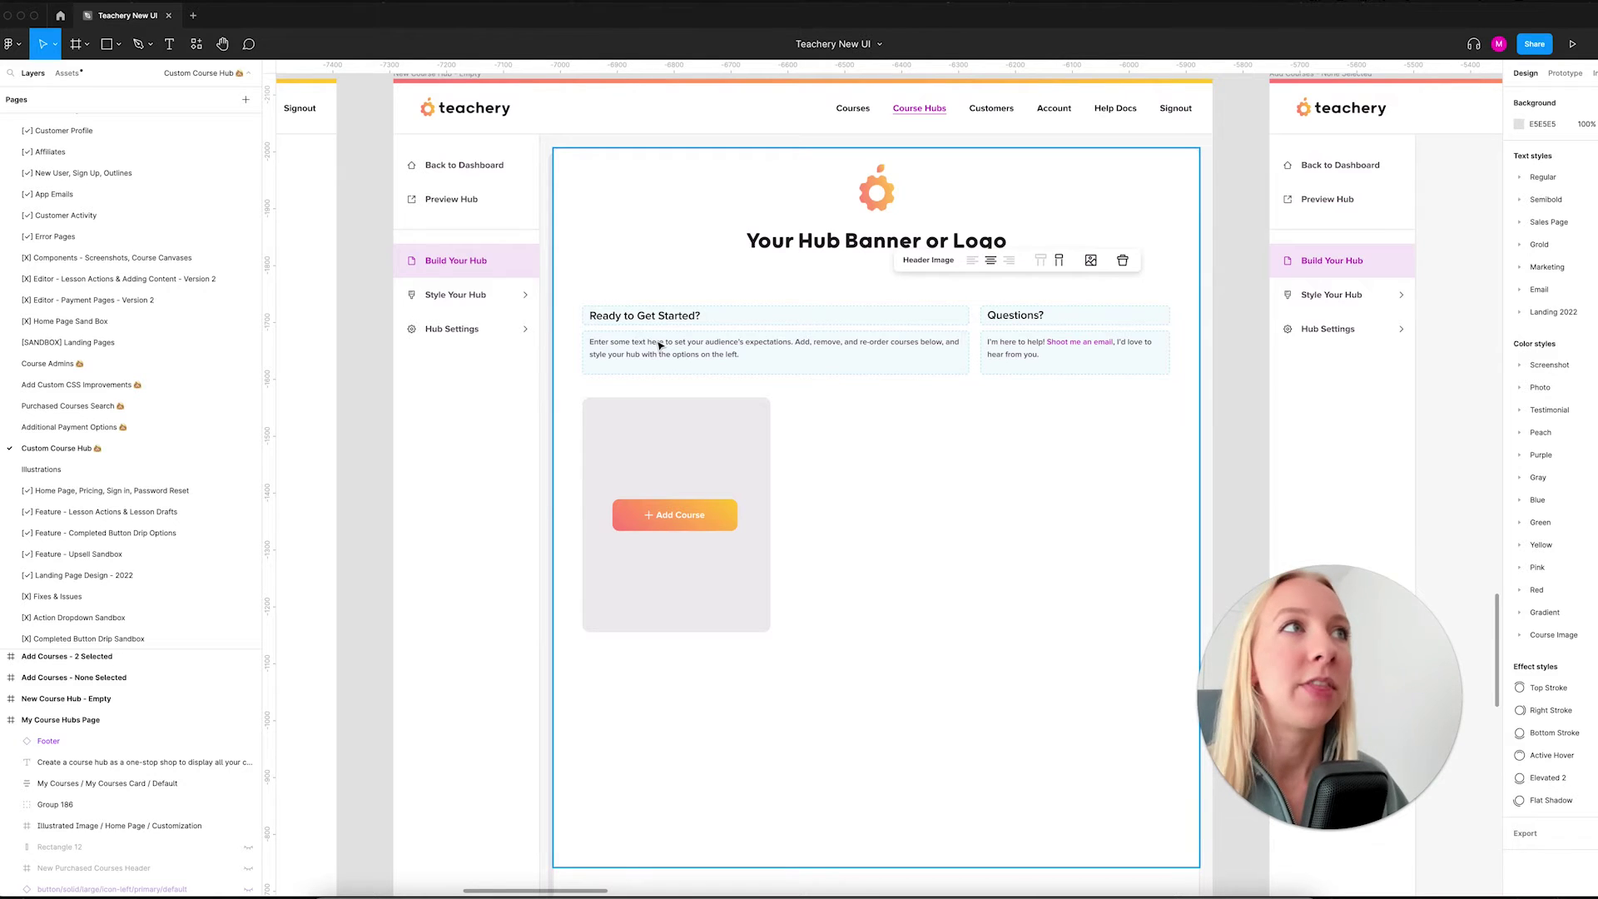
pyautogui.keyDown('ctrl'); pyautogui.scroll(-3, 660, 345); pyautogui.keyUp('ctrl')
pyautogui.hscroll(5, 660, 344)
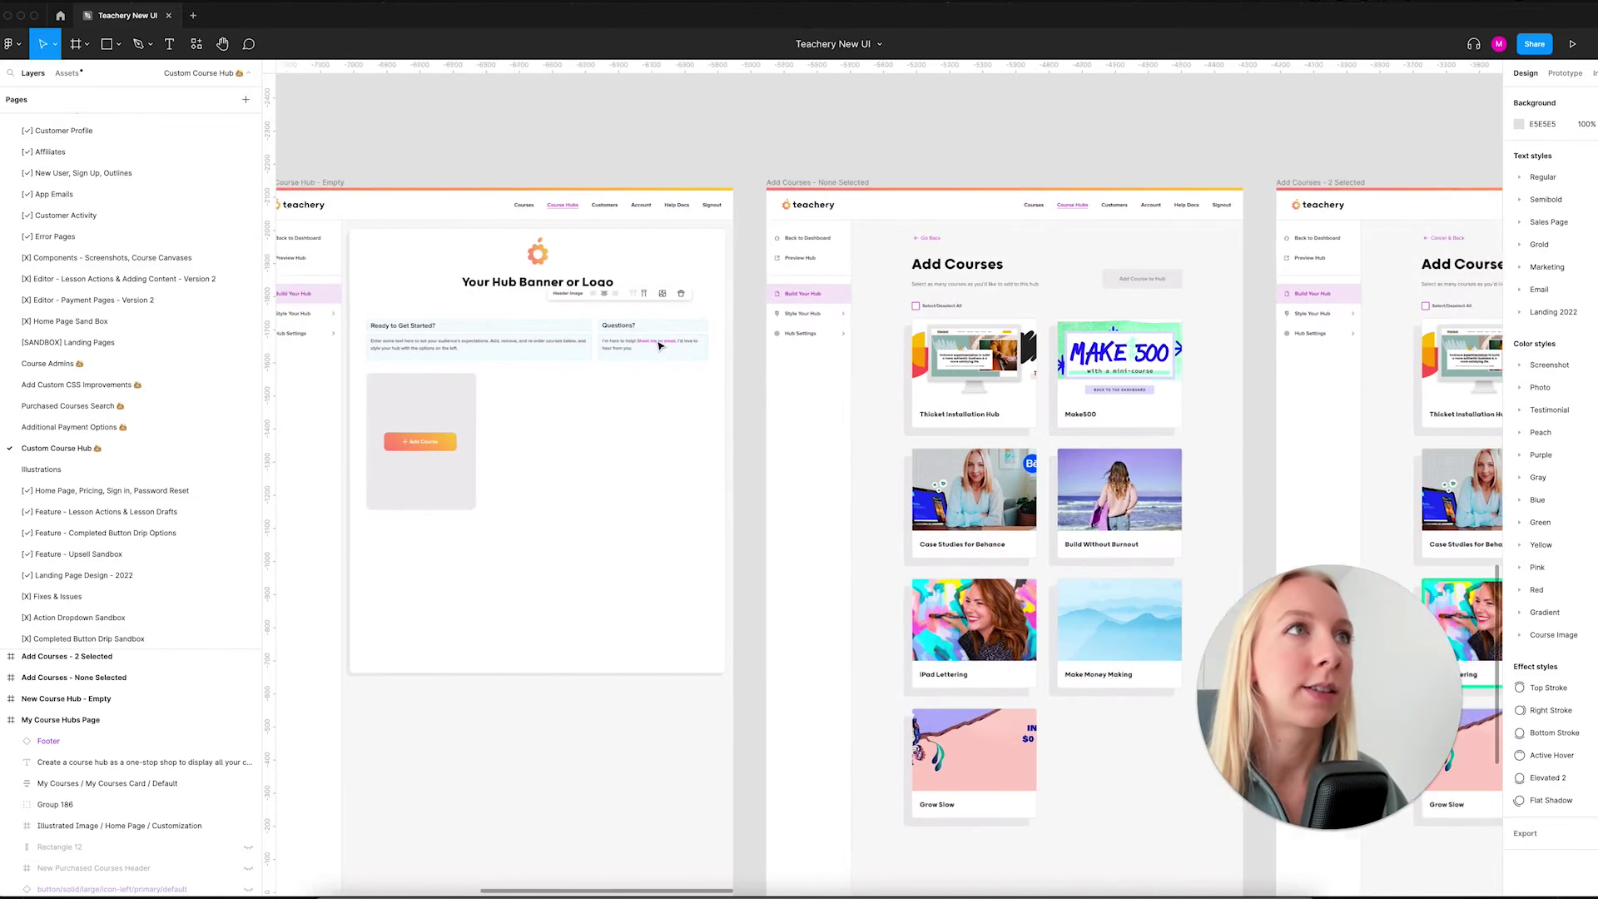
# Pan past the Add Courses frames to the filled iPad Lettering hub and Set Button Links dialog.
pyautogui.keyDown('ctrl'); pyautogui.scroll(3, 1208, 434); pyautogui.keyUp('ctrl')
pyautogui.keyDown('ctrl'); pyautogui.scroll(2, 1206, 432); pyautogui.keyUp('ctrl')
pyautogui.hscroll(3, 1027, 432)
pyautogui.keyDown('ctrl'); pyautogui.scroll(-2, 915, 416); pyautogui.keyUp('ctrl')
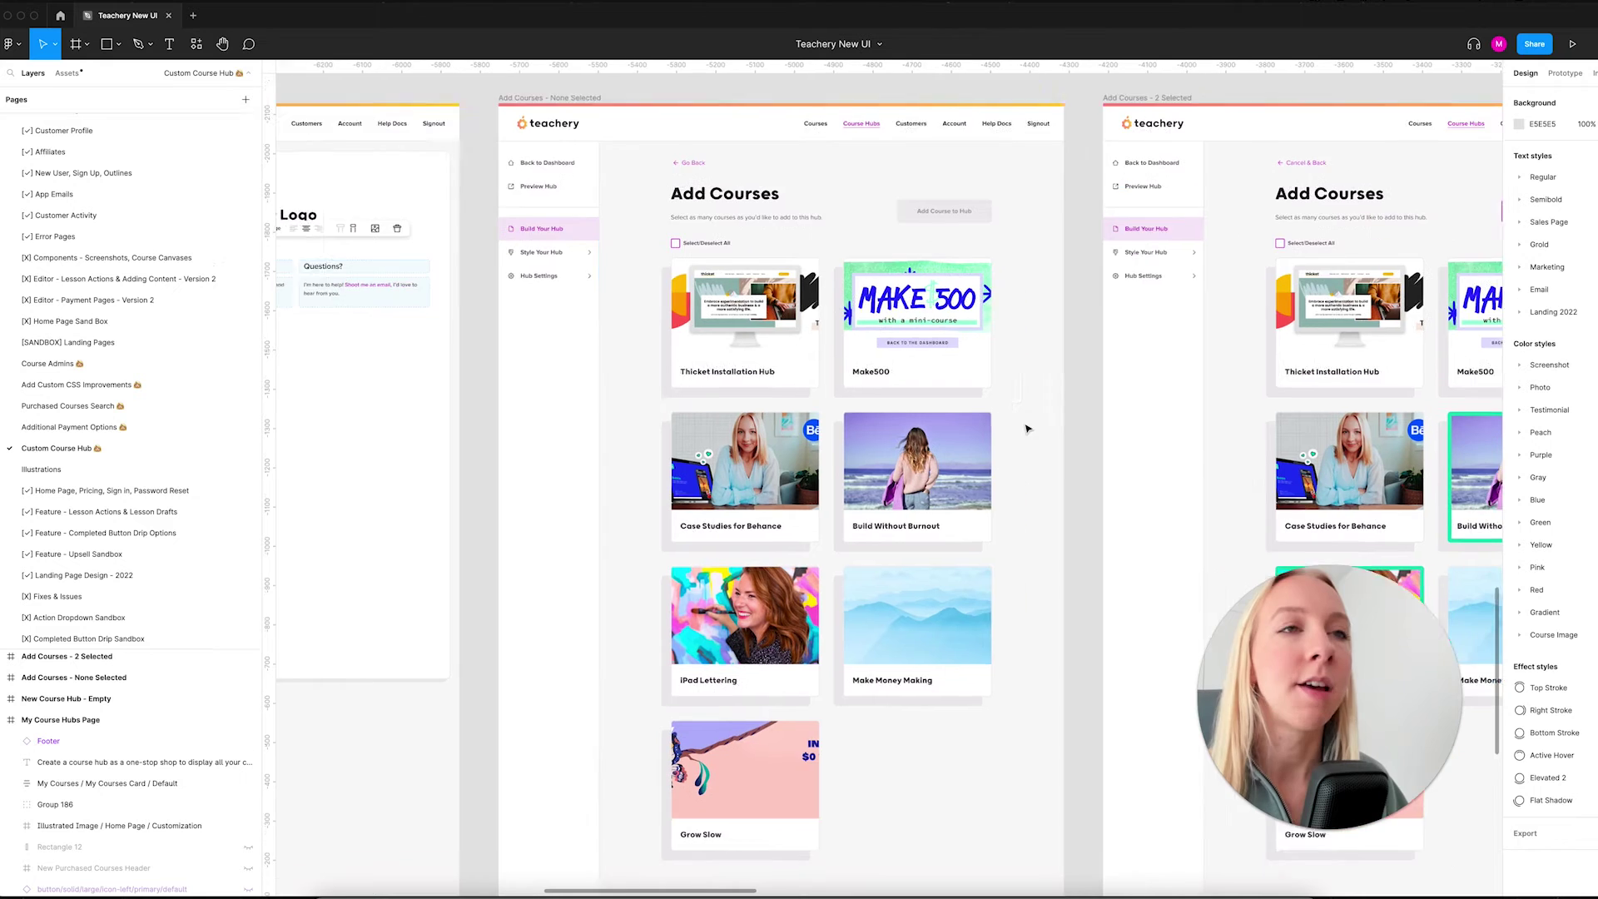
pyautogui.scroll(-2, 526, 173)
pyautogui.hscroll(-5, 583, 200)
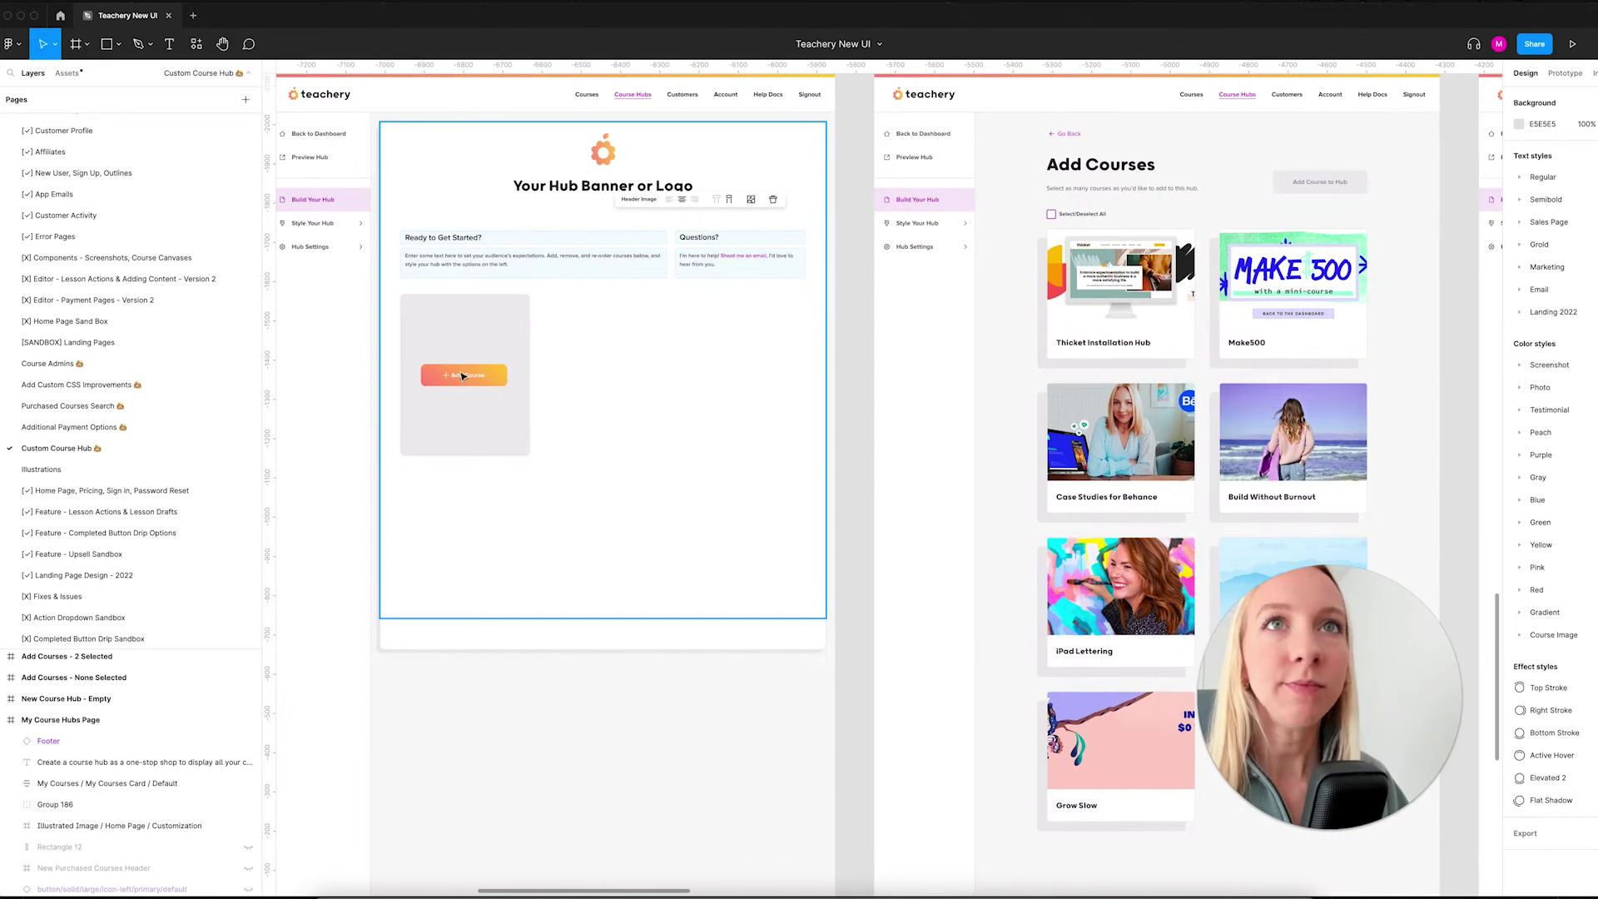
pyautogui.hscroll(5, 658, 351)
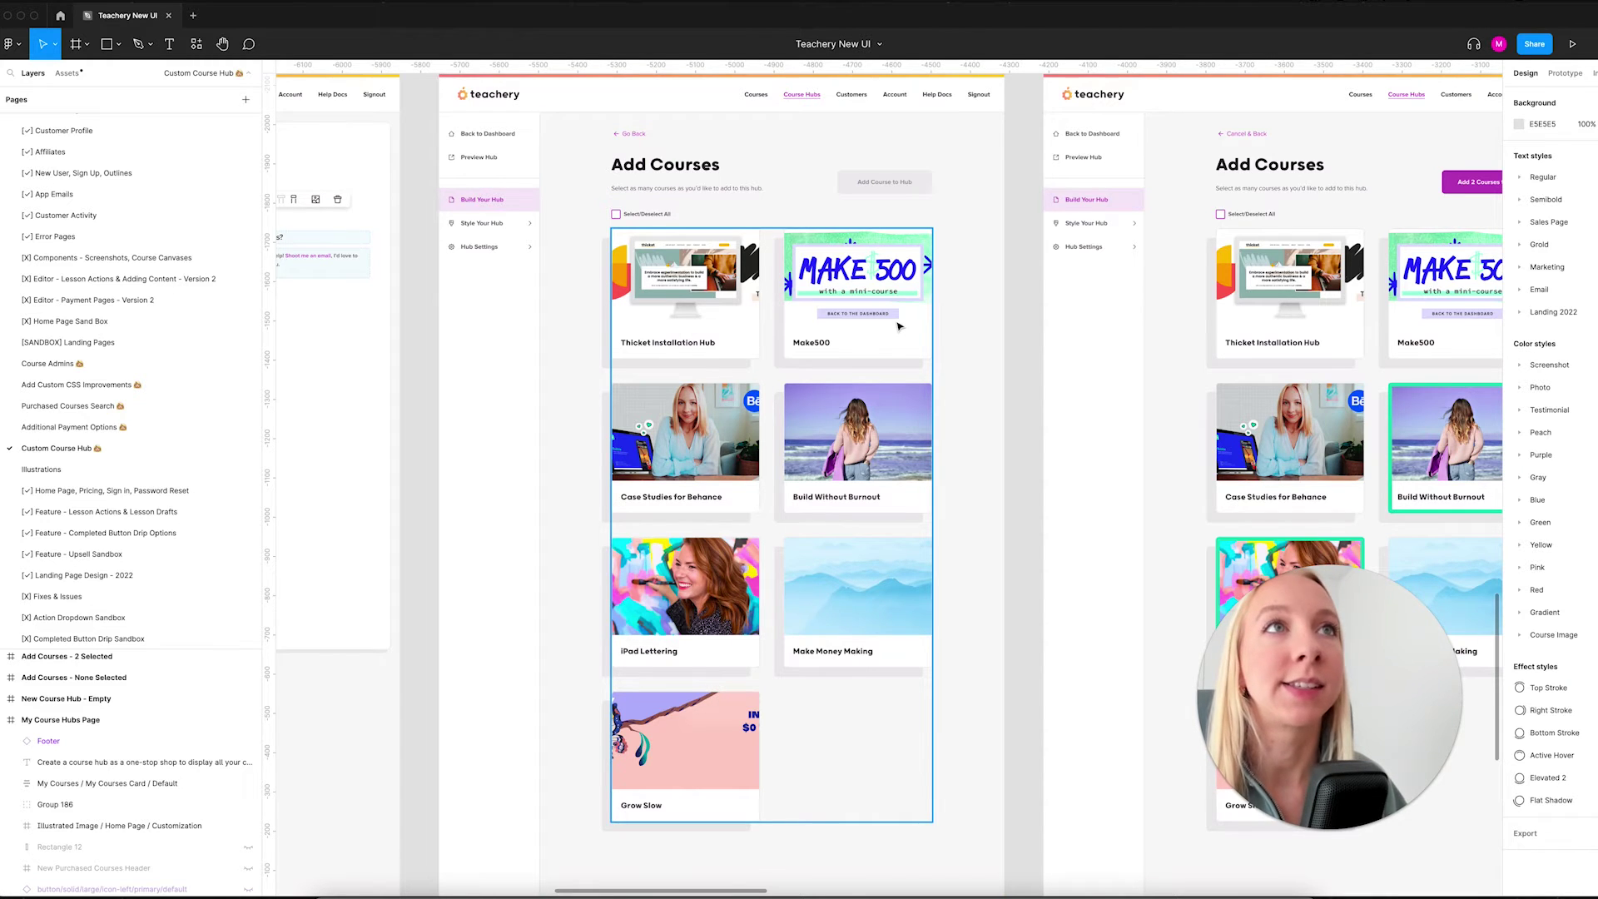
pyautogui.hscroll(6, 899, 328)
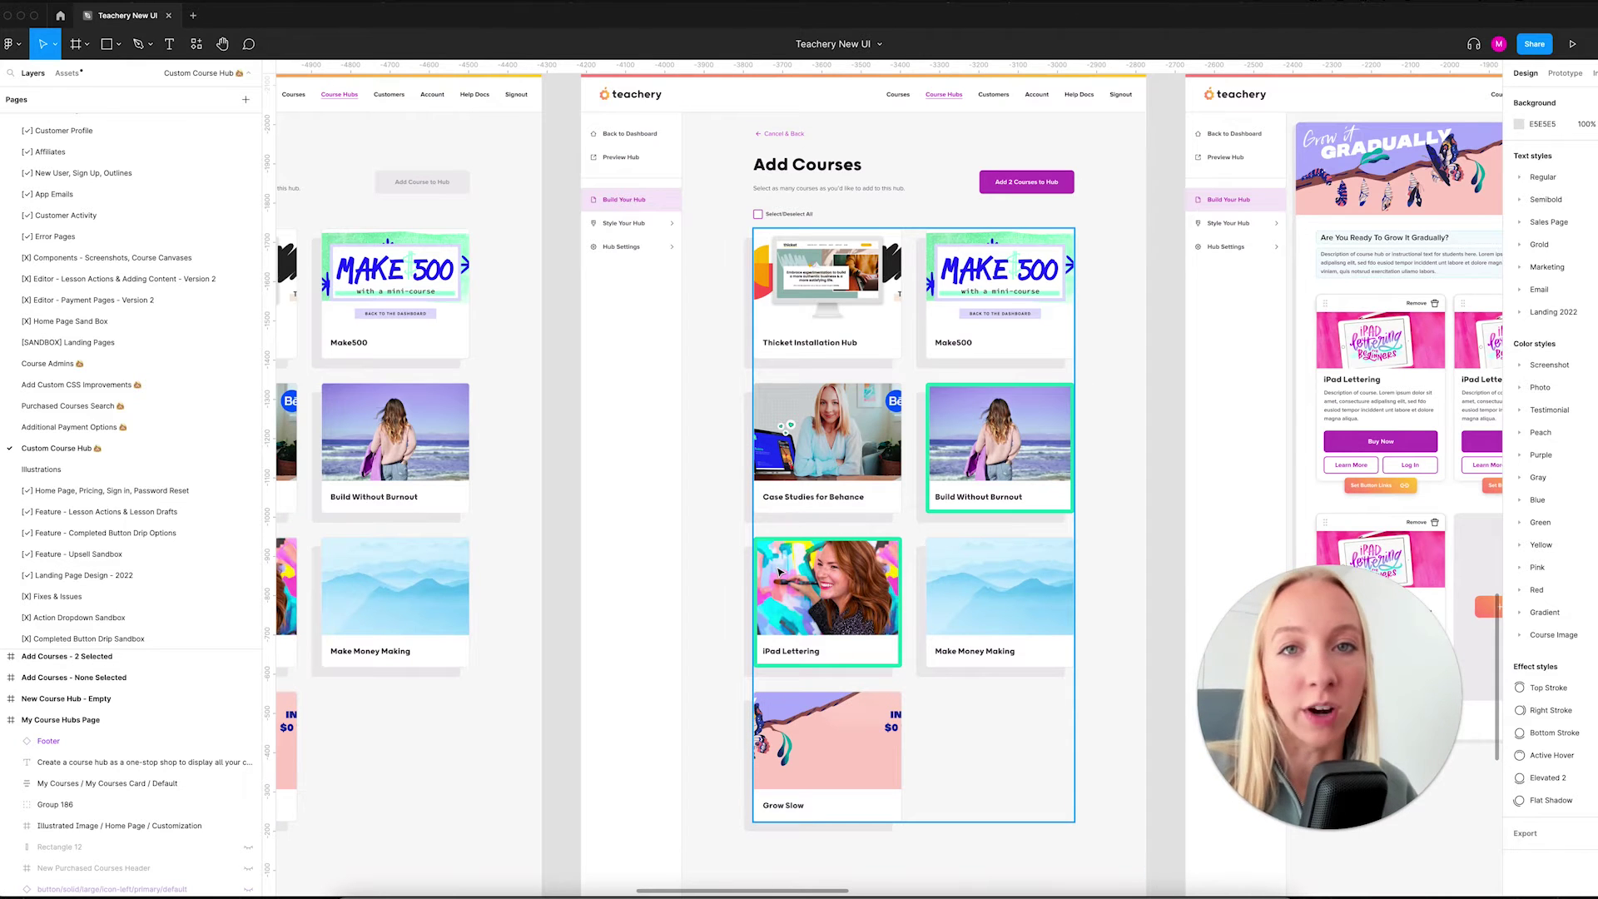
pyautogui.hscroll(15, 824, 541)
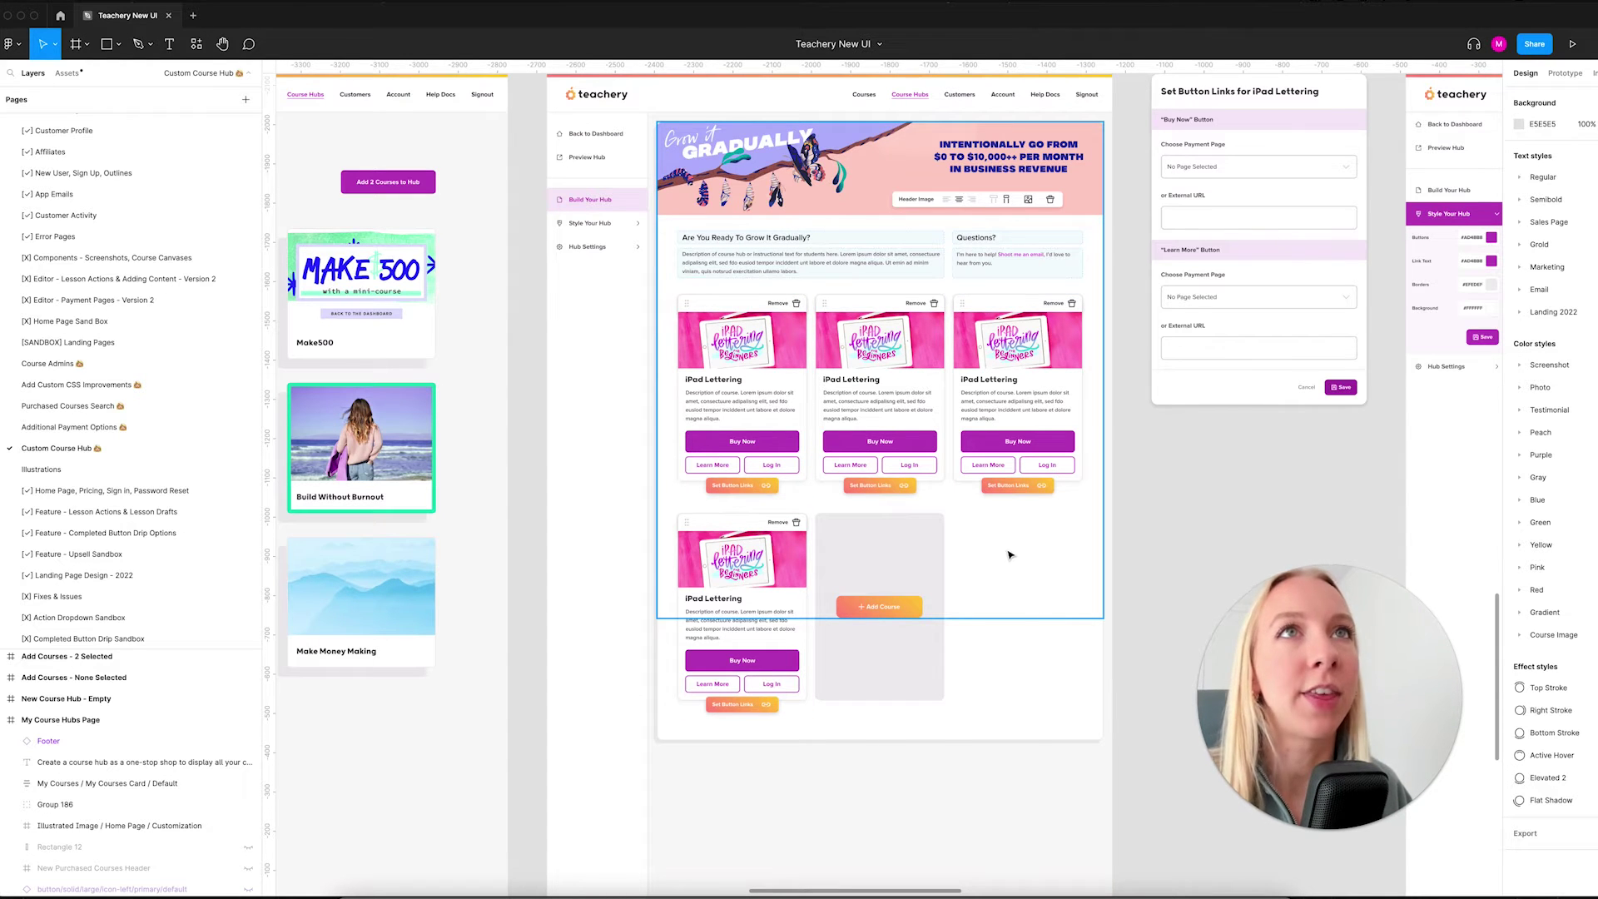
# Zoom in on the course cards and the Set Button Links modal.
pyautogui.scroll(5, 764, 566)
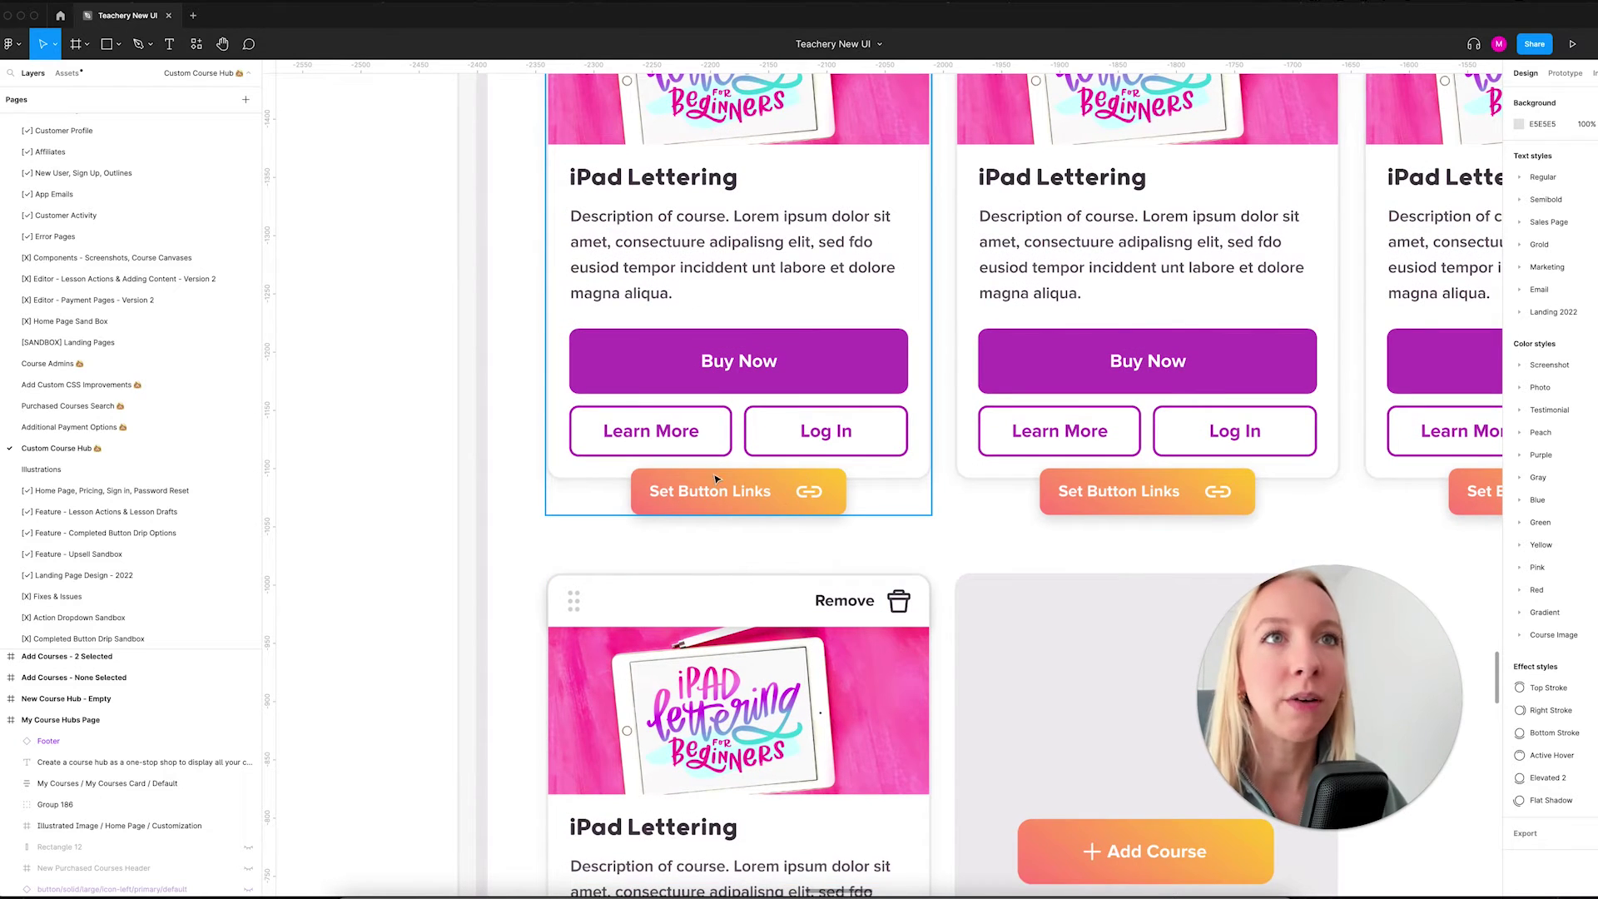
pyautogui.scroll(2, 741, 502)
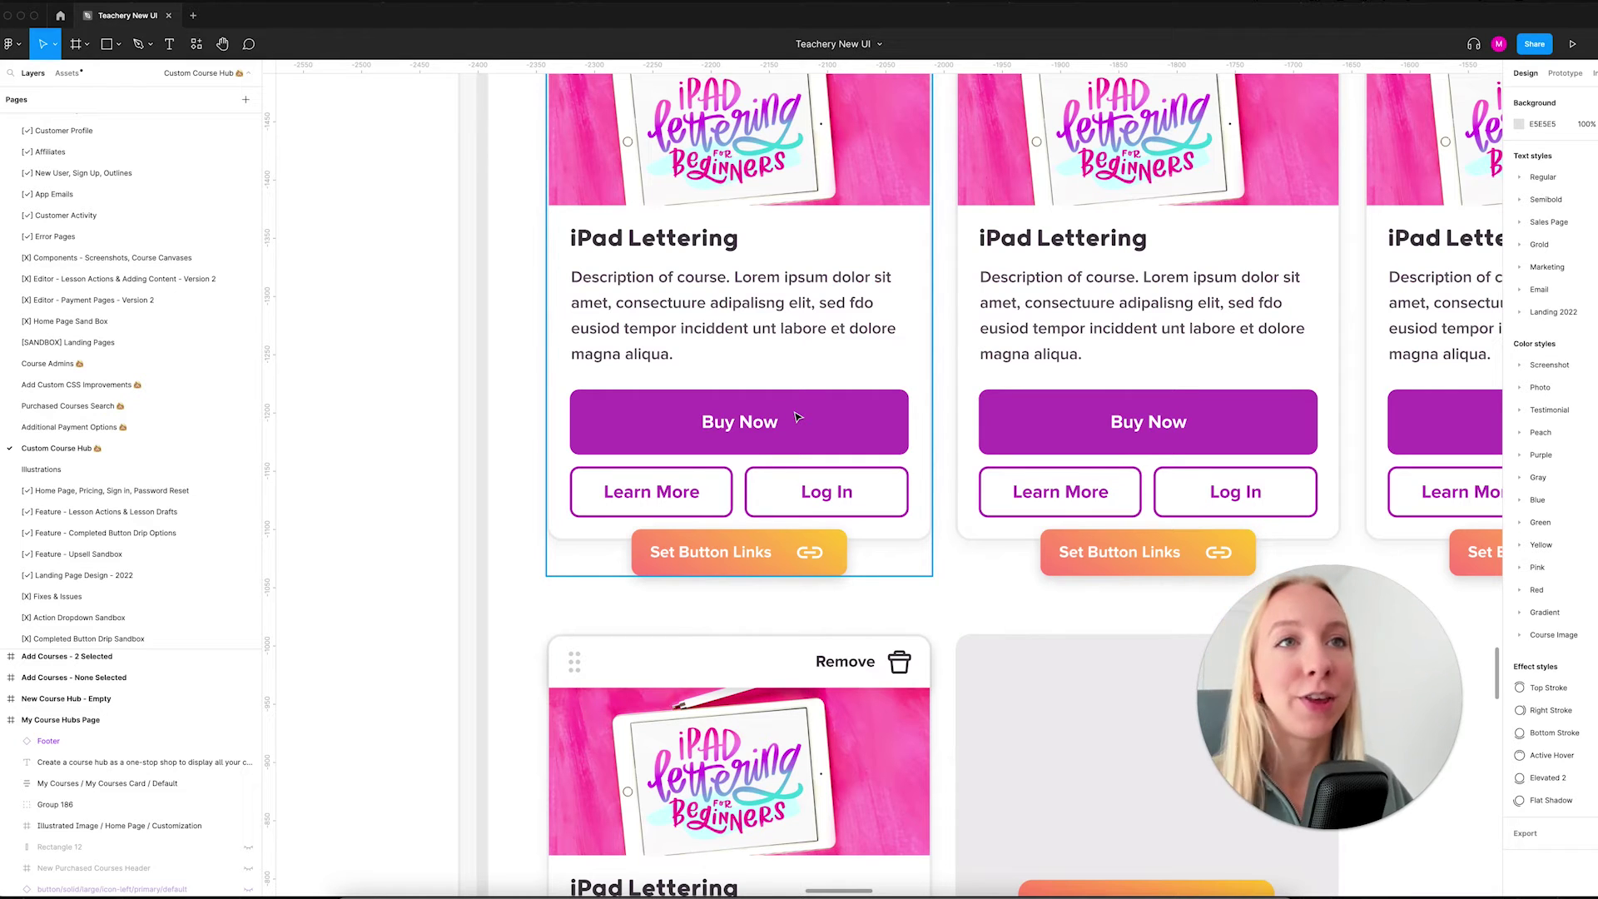
pyautogui.scroll(-10, 733, 433)
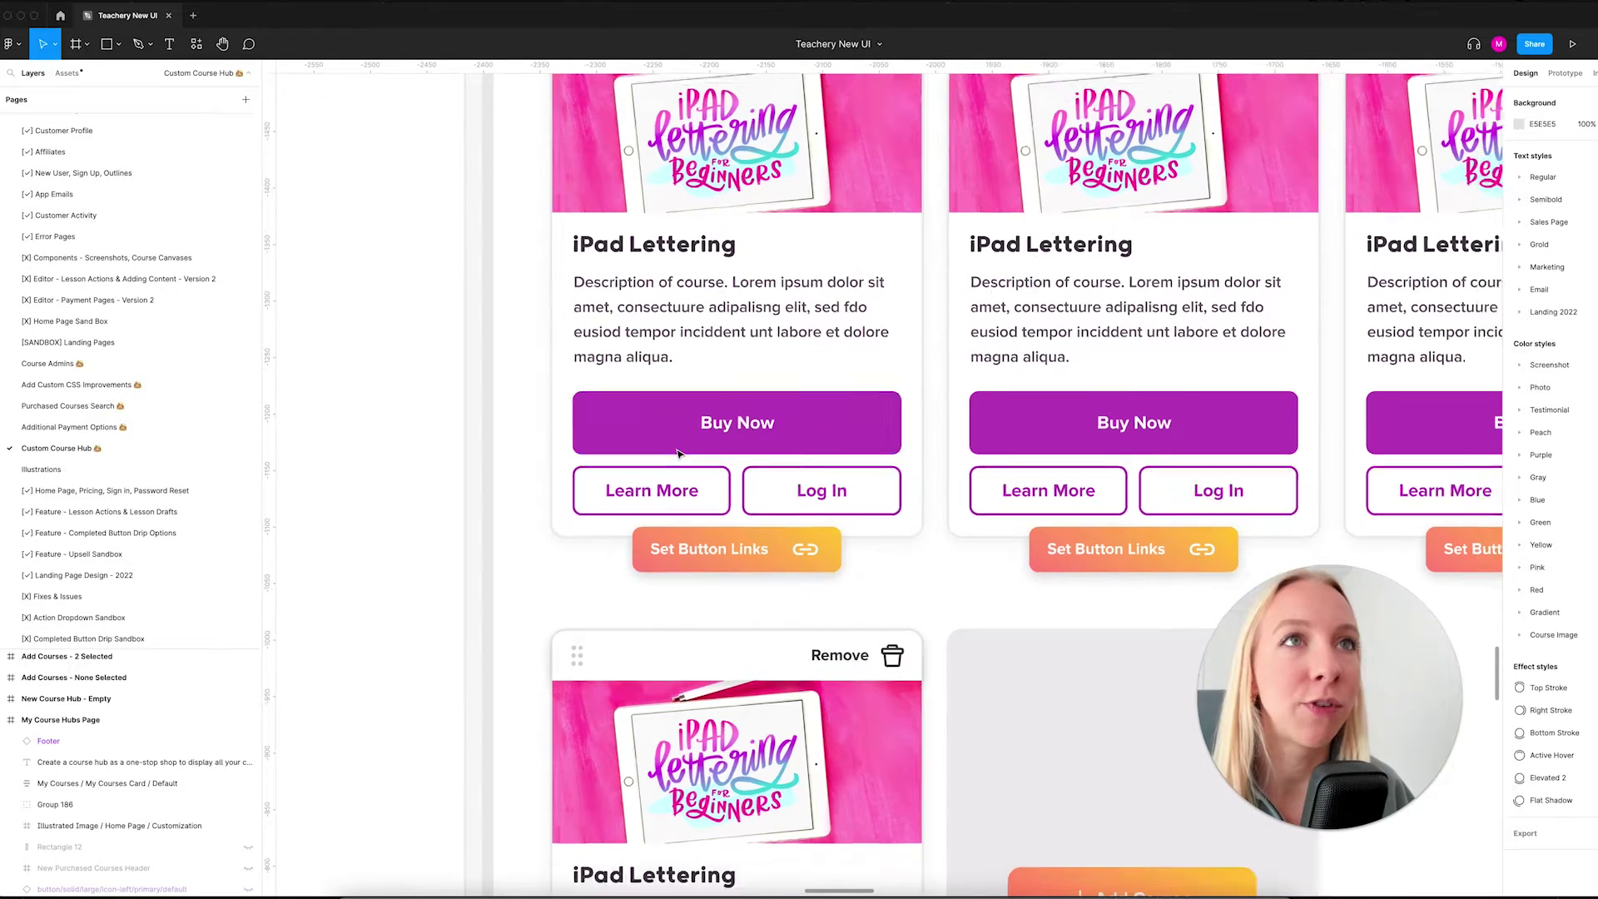
pyautogui.scroll(6, 639, 485)
pyautogui.scroll(-5, 638, 485)
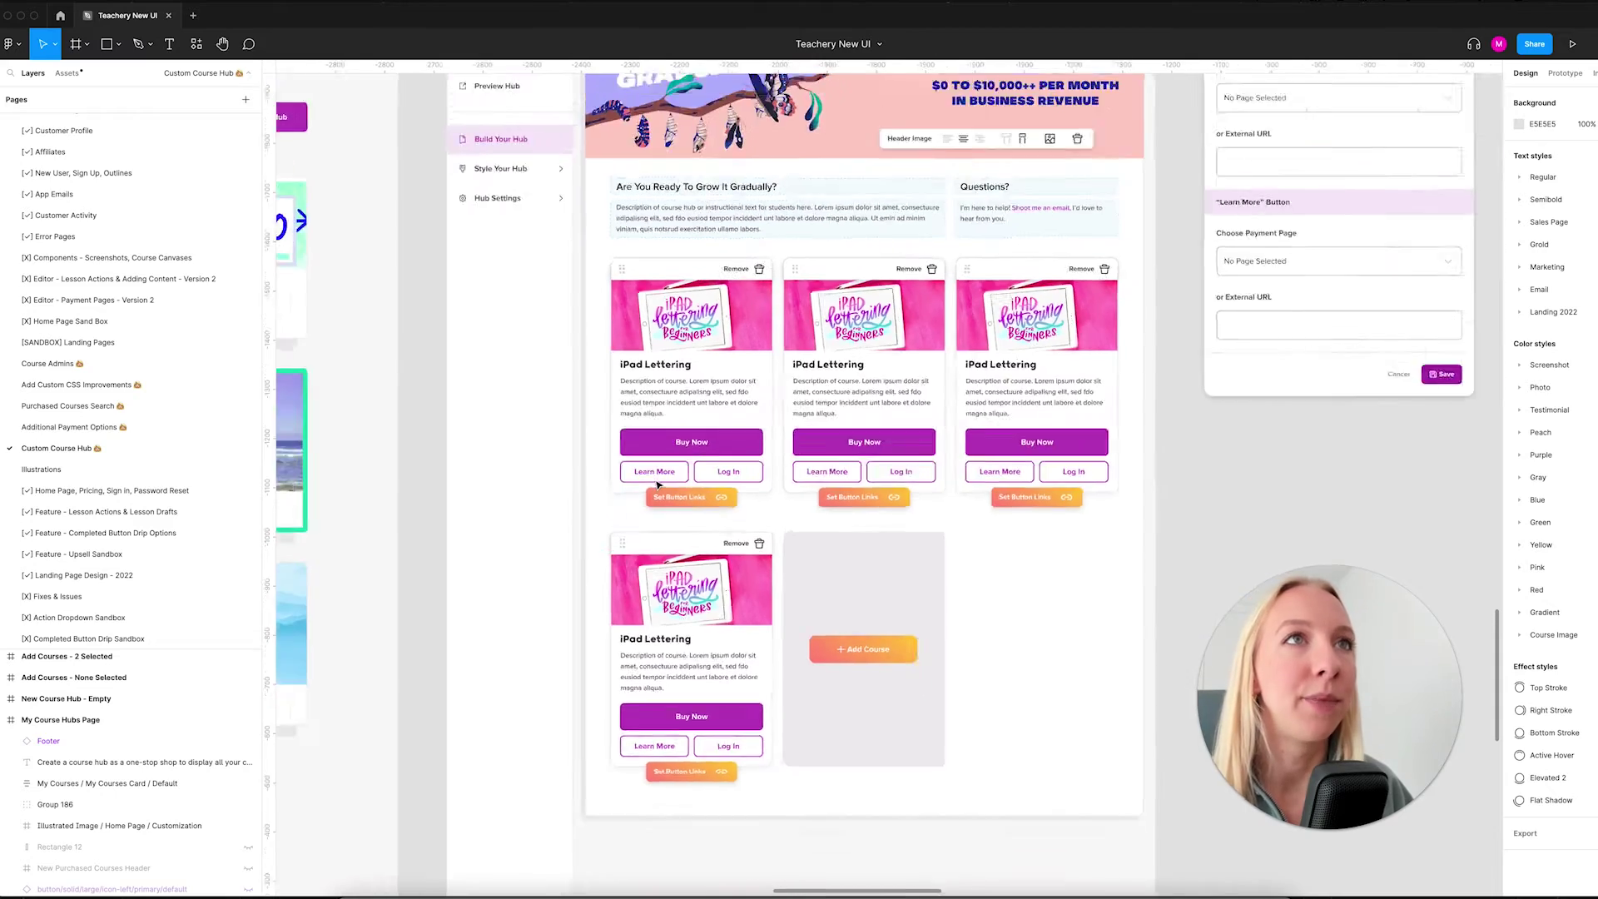
pyautogui.scroll(8, 519, 486)
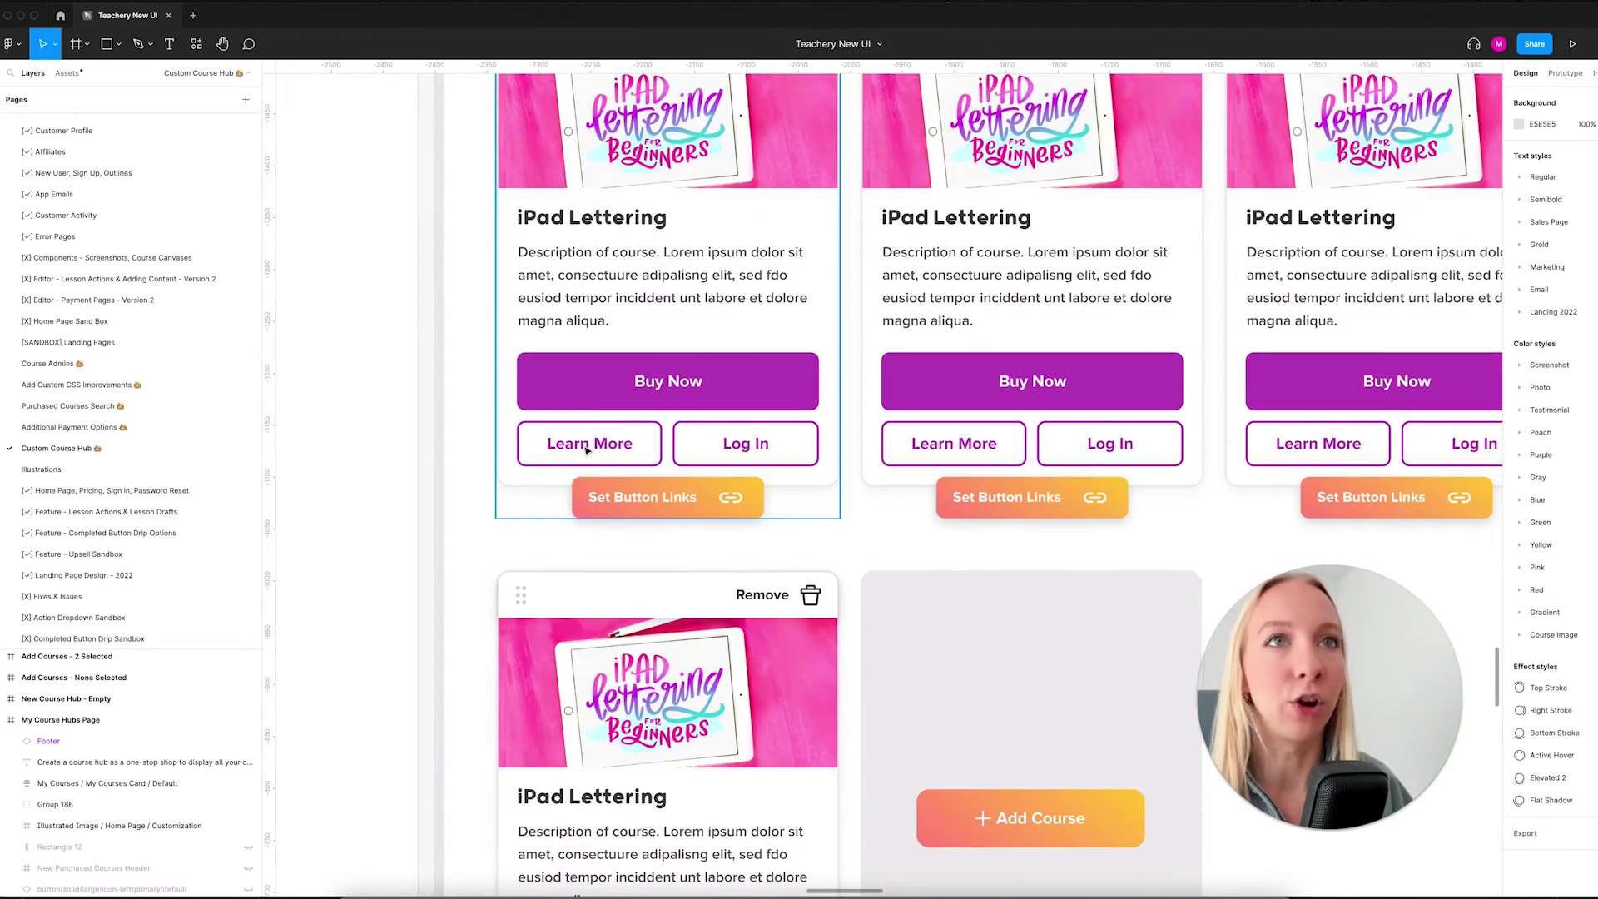
pyautogui.scroll(-5, 608, 448)
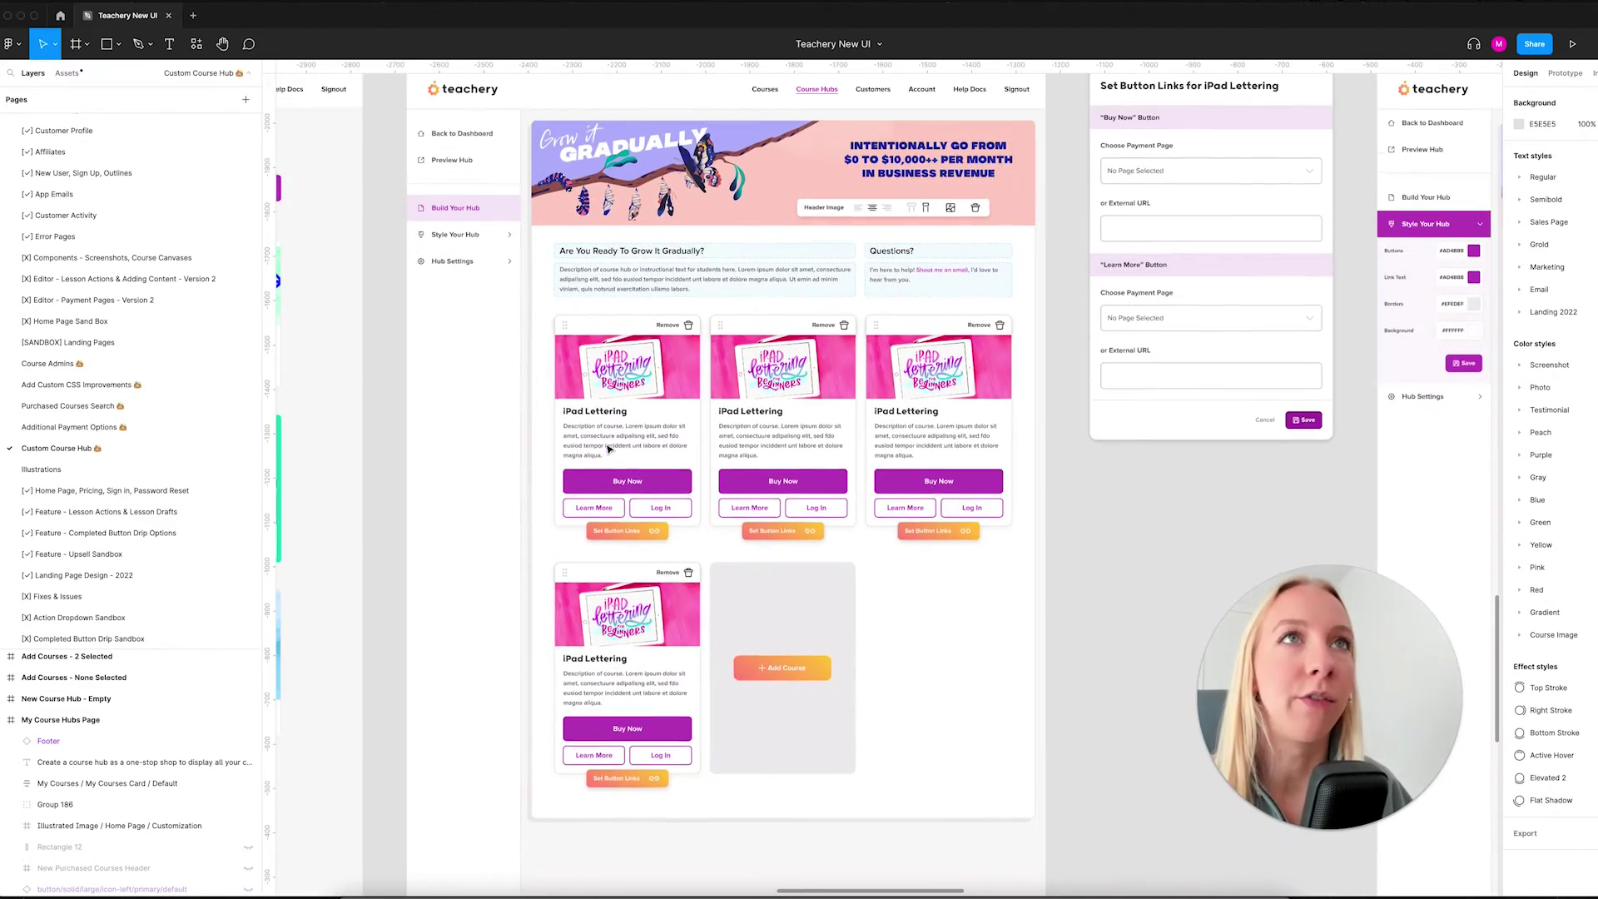
# Pan right to the Course Hub - Style frame showing the button, link, border and background colours.
pyautogui.hscroll(3, 714, 441)
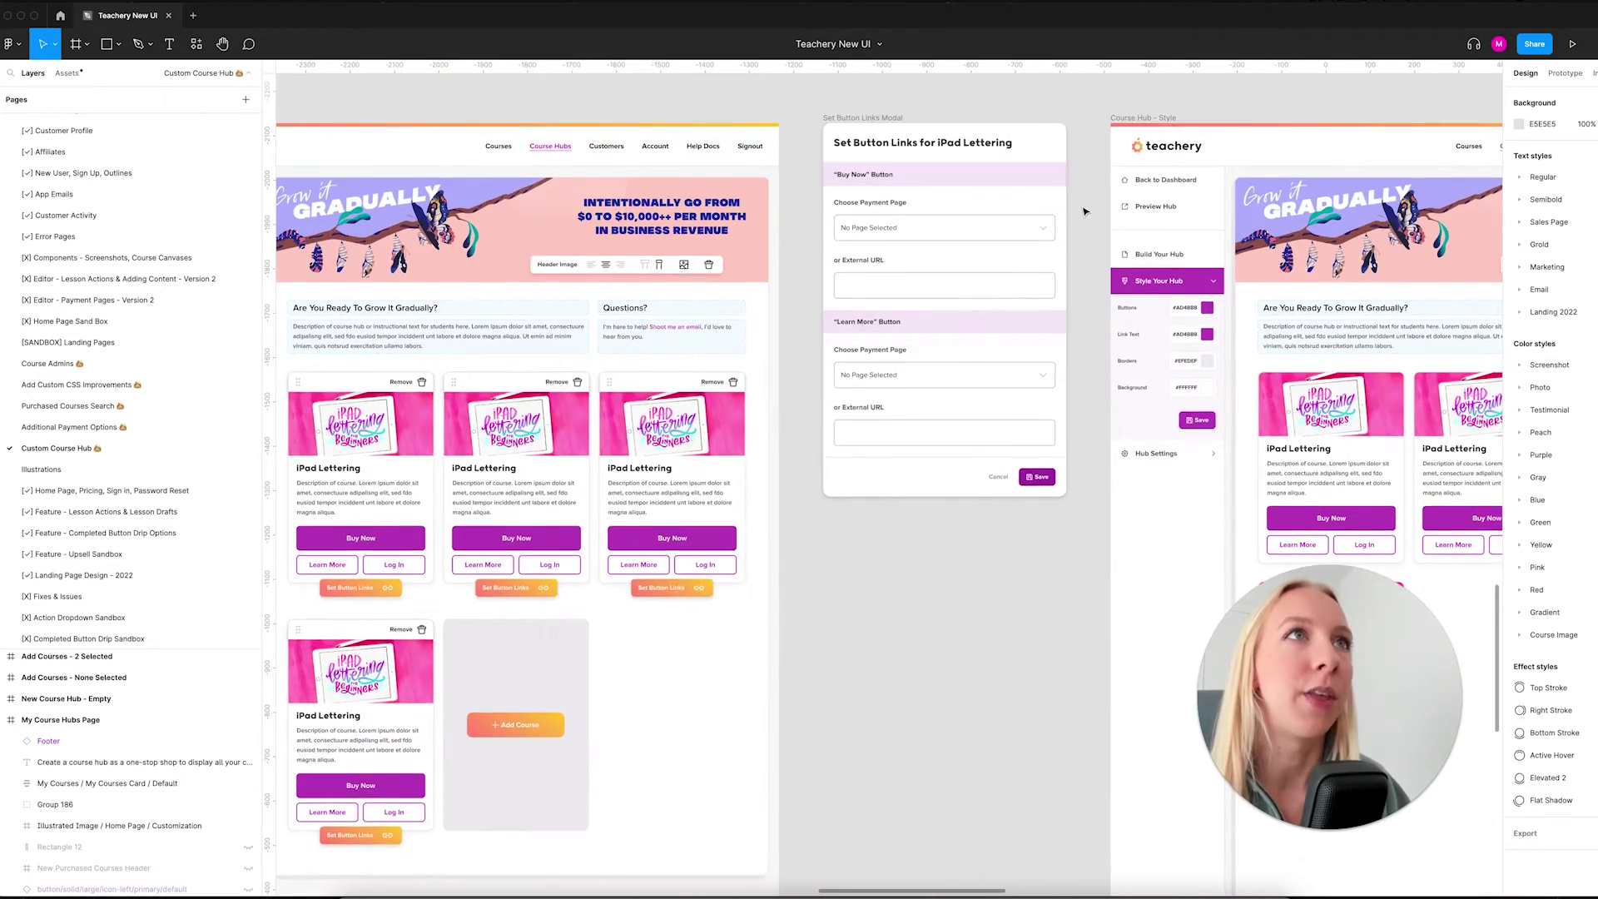
pyautogui.scroll(6, 826, 151)
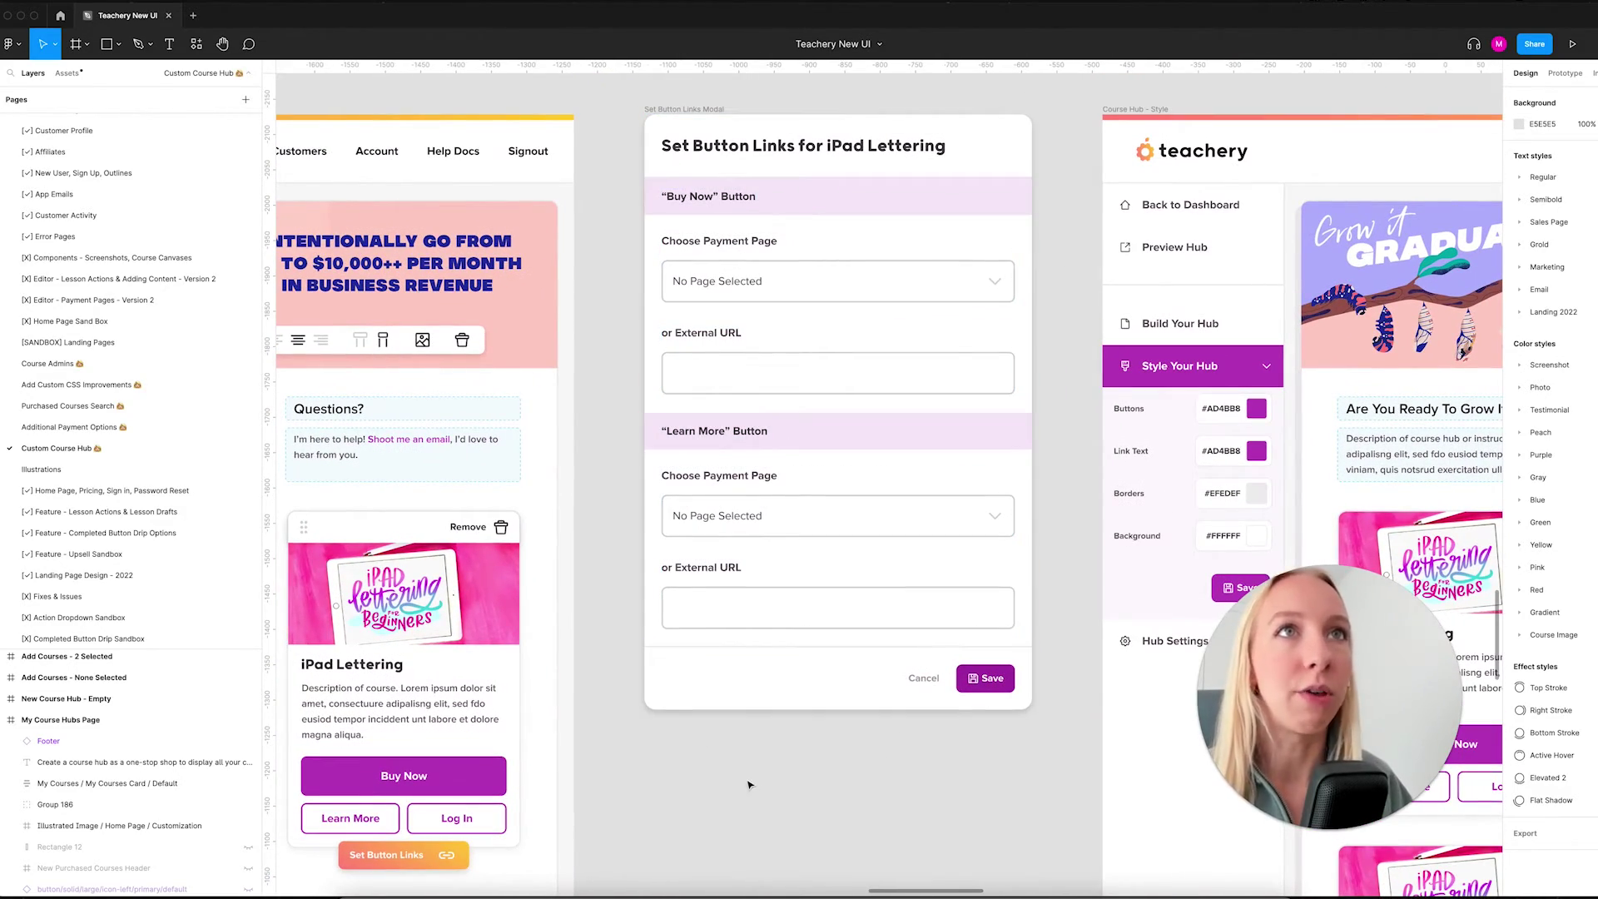
pyautogui.hscroll(8, 720, 767)
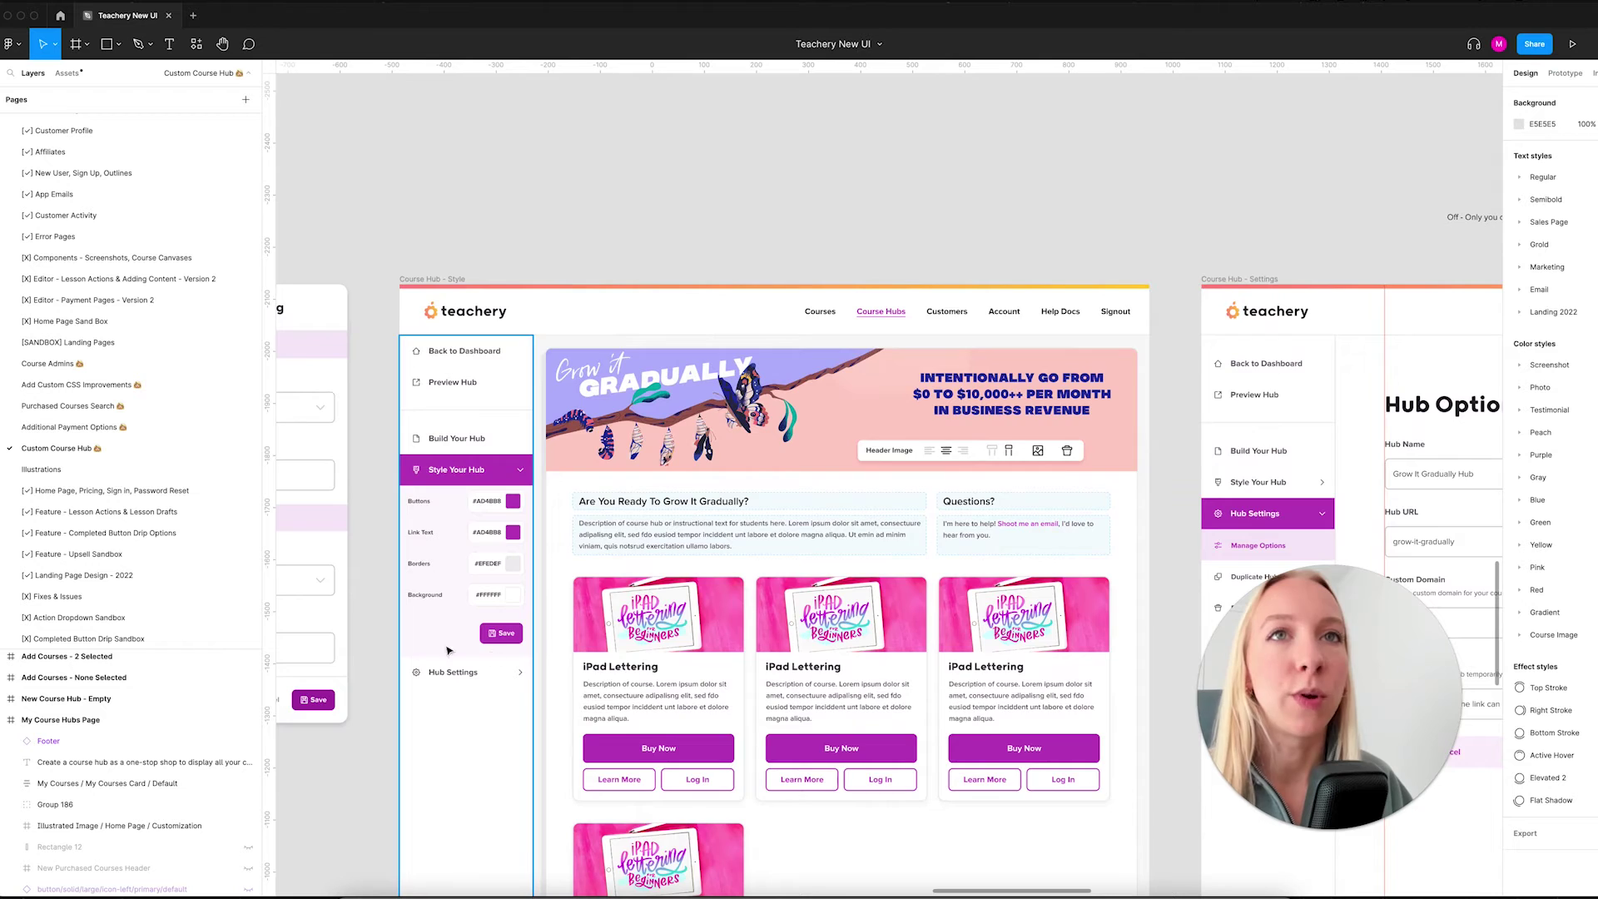
# Scroll down through the Hub Options settings frame.
pyautogui.scroll(-2, 426, 651)
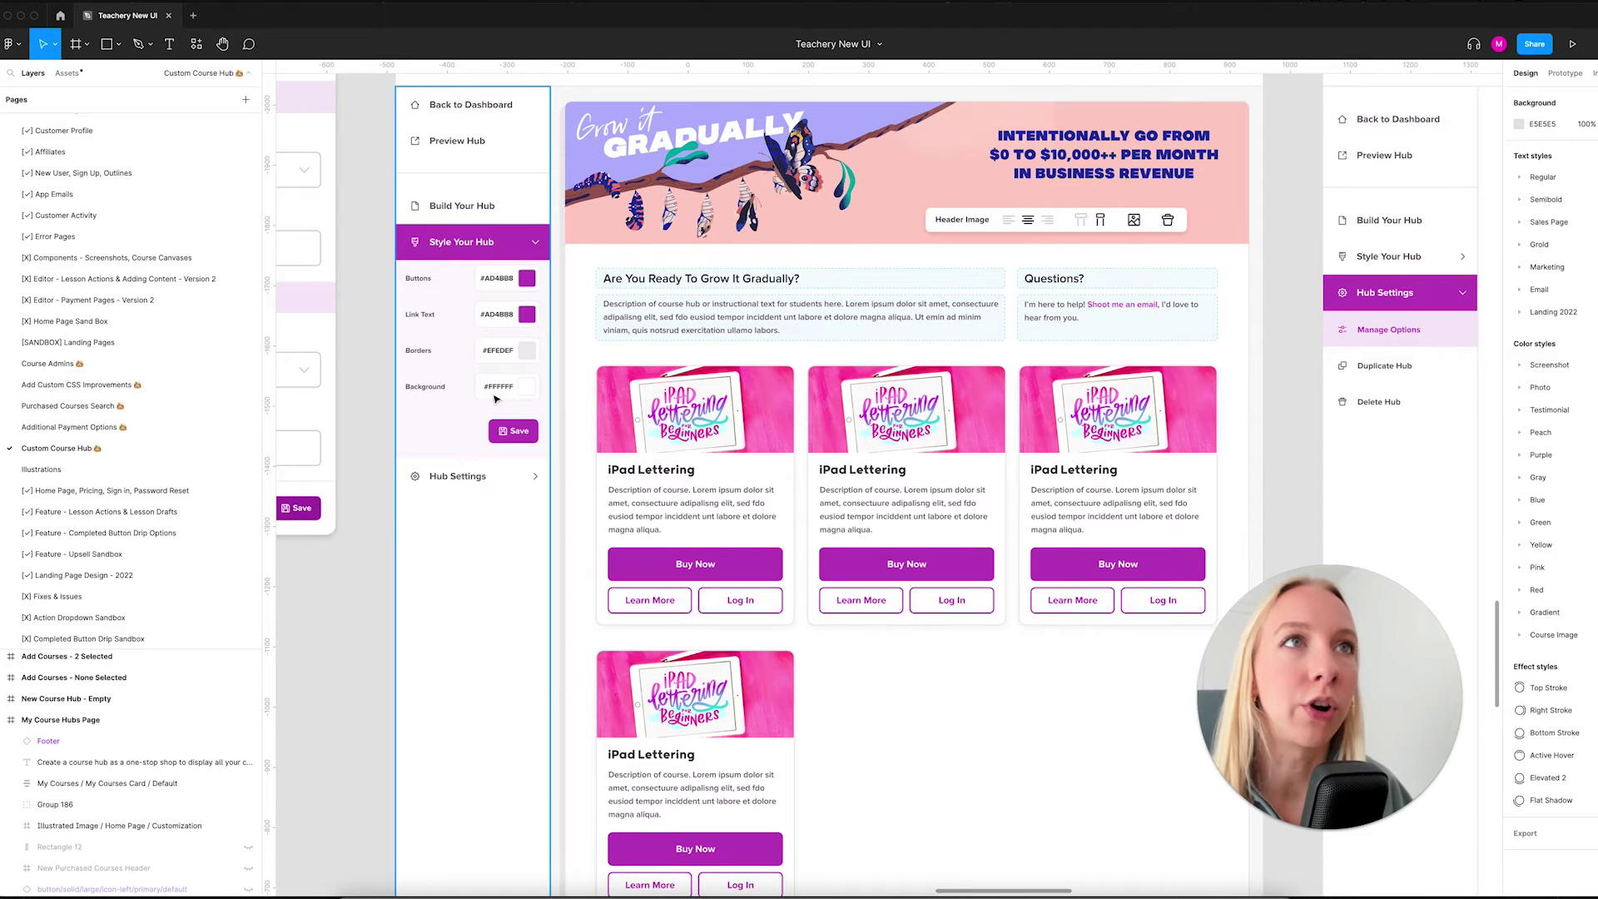
pyautogui.scroll(-2, 717, 555)
pyautogui.scroll(-3, 716, 554)
# Pan right past the Course Hub - Preview frame to the Your Course Admins mockups.
pyautogui.hscroll(10, 716, 555)
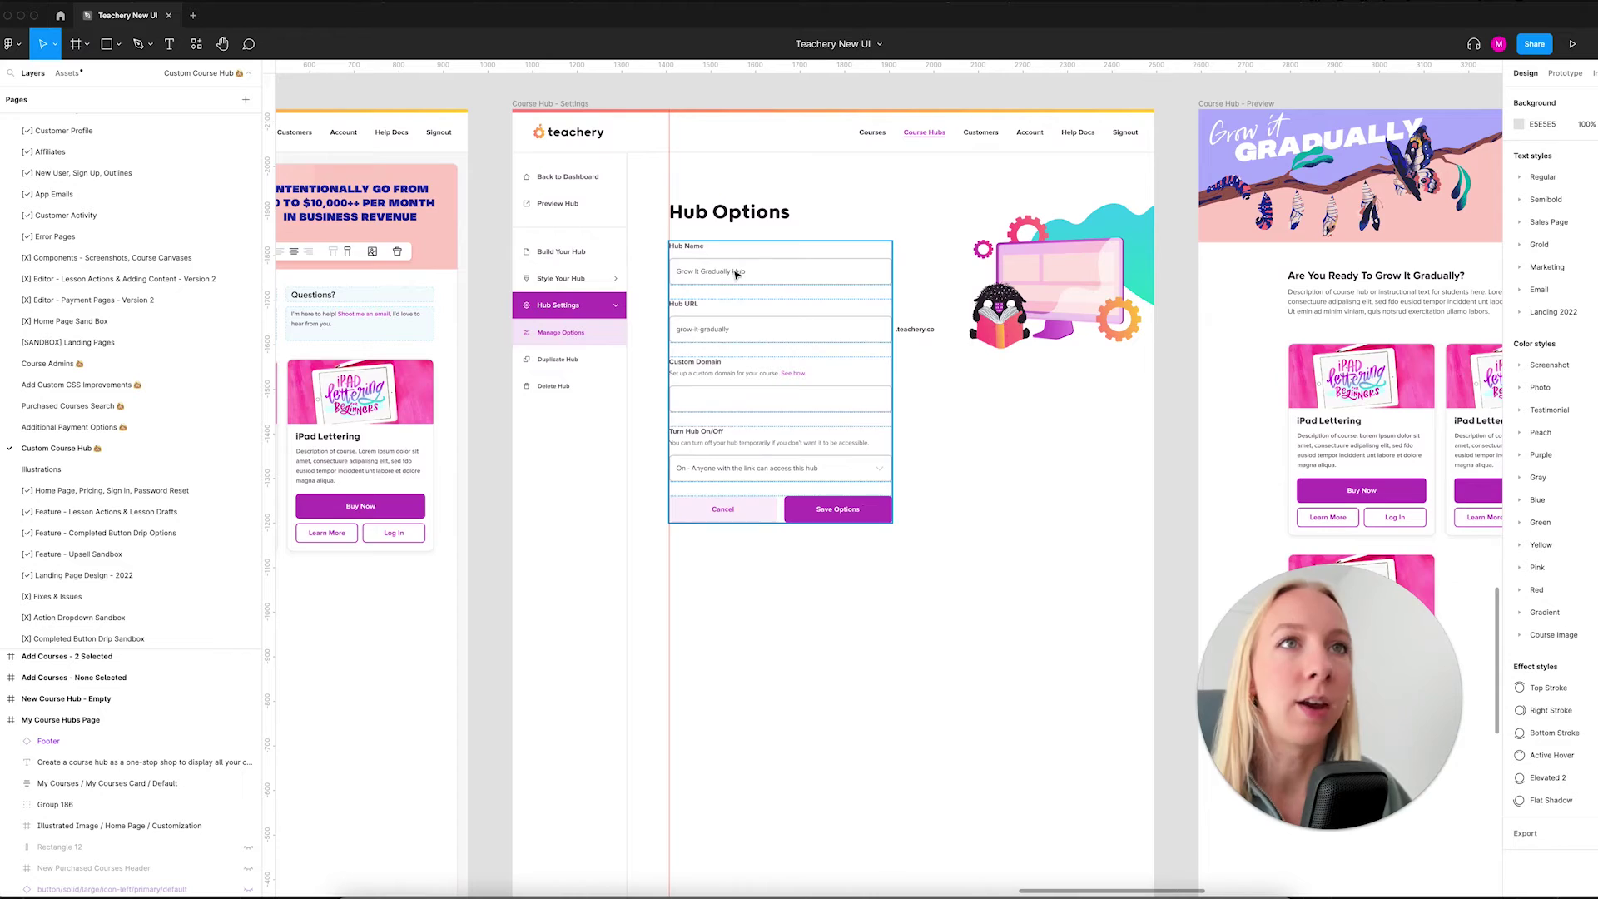
pyautogui.hscroll(3, 871, 487)
pyautogui.scroll(-3, 711, 500)
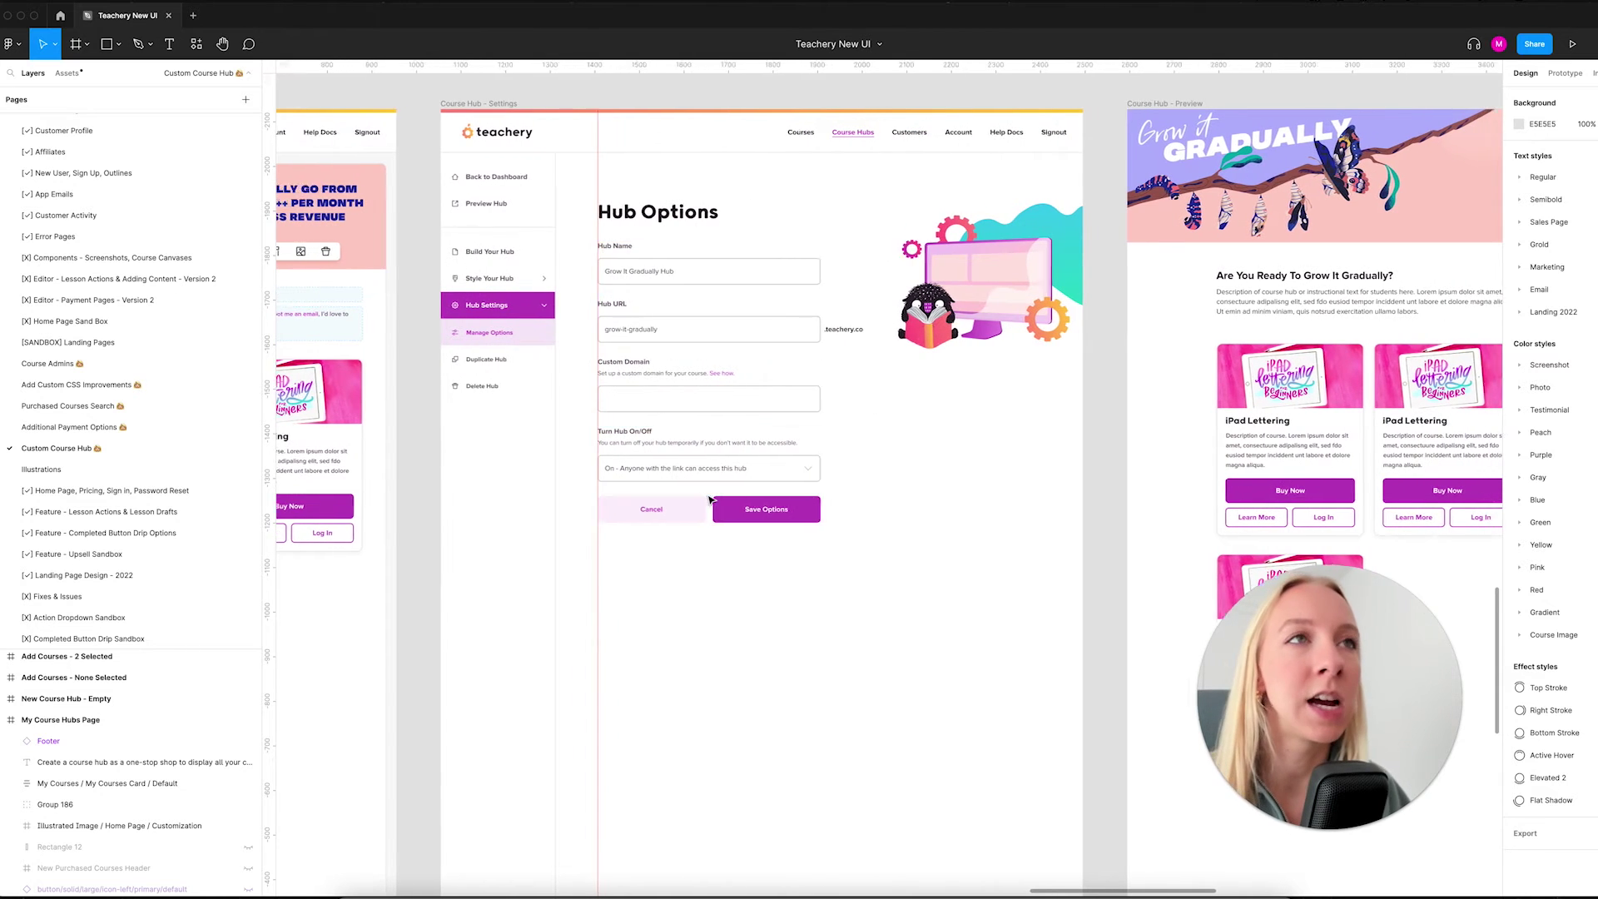
pyautogui.hscroll(5, 714, 499)
pyautogui.scroll(3, 907, 508)
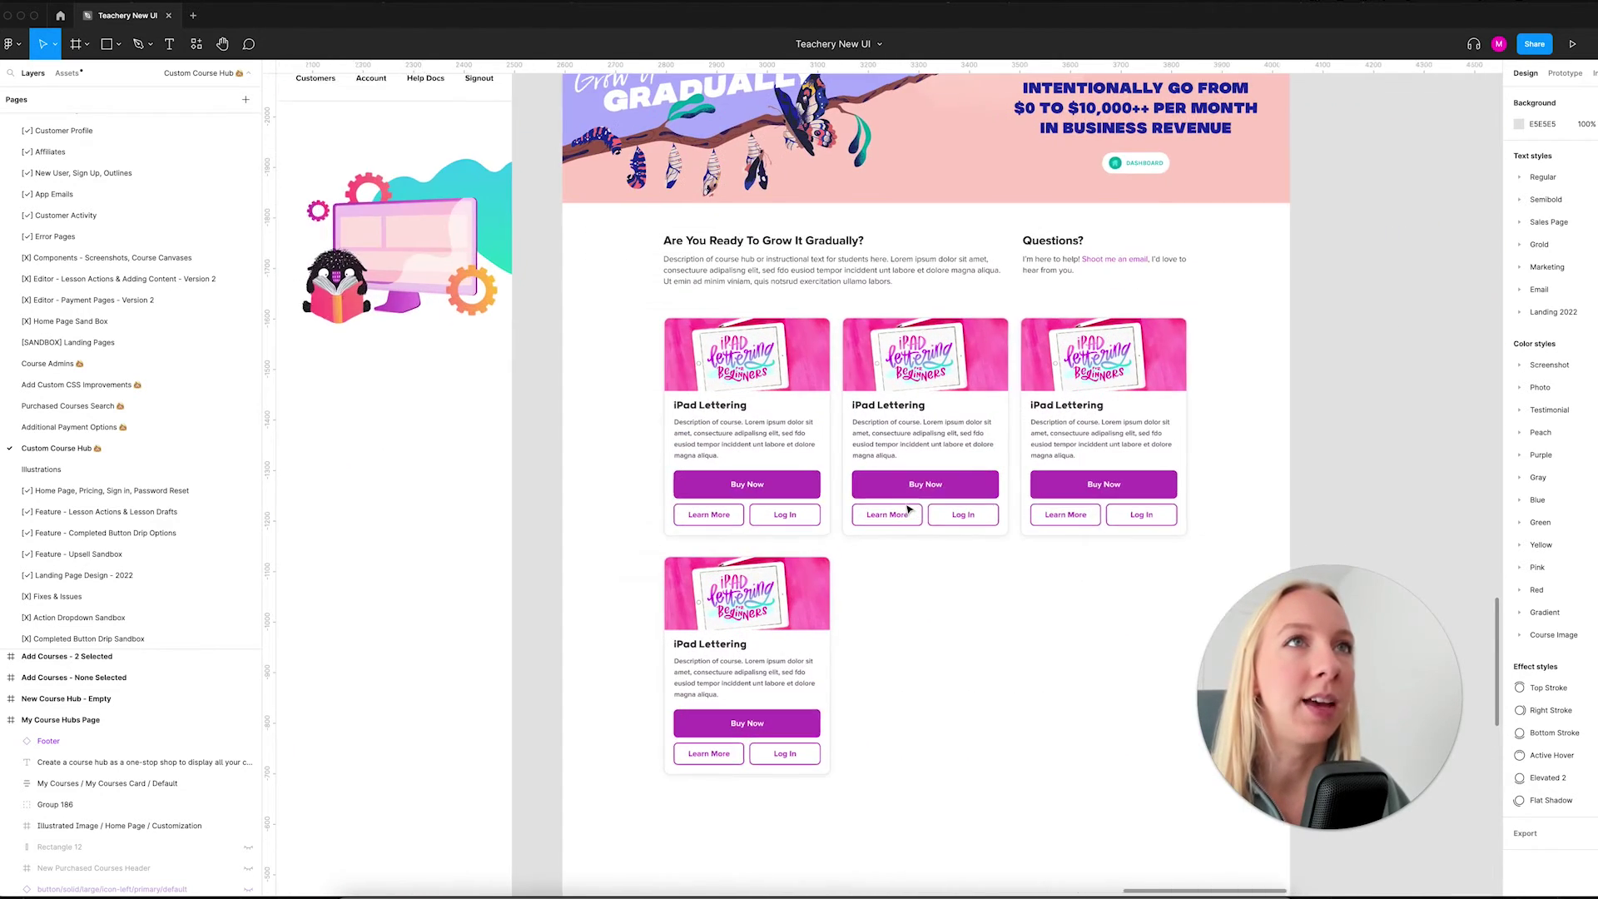
pyautogui.scroll(1, 907, 508)
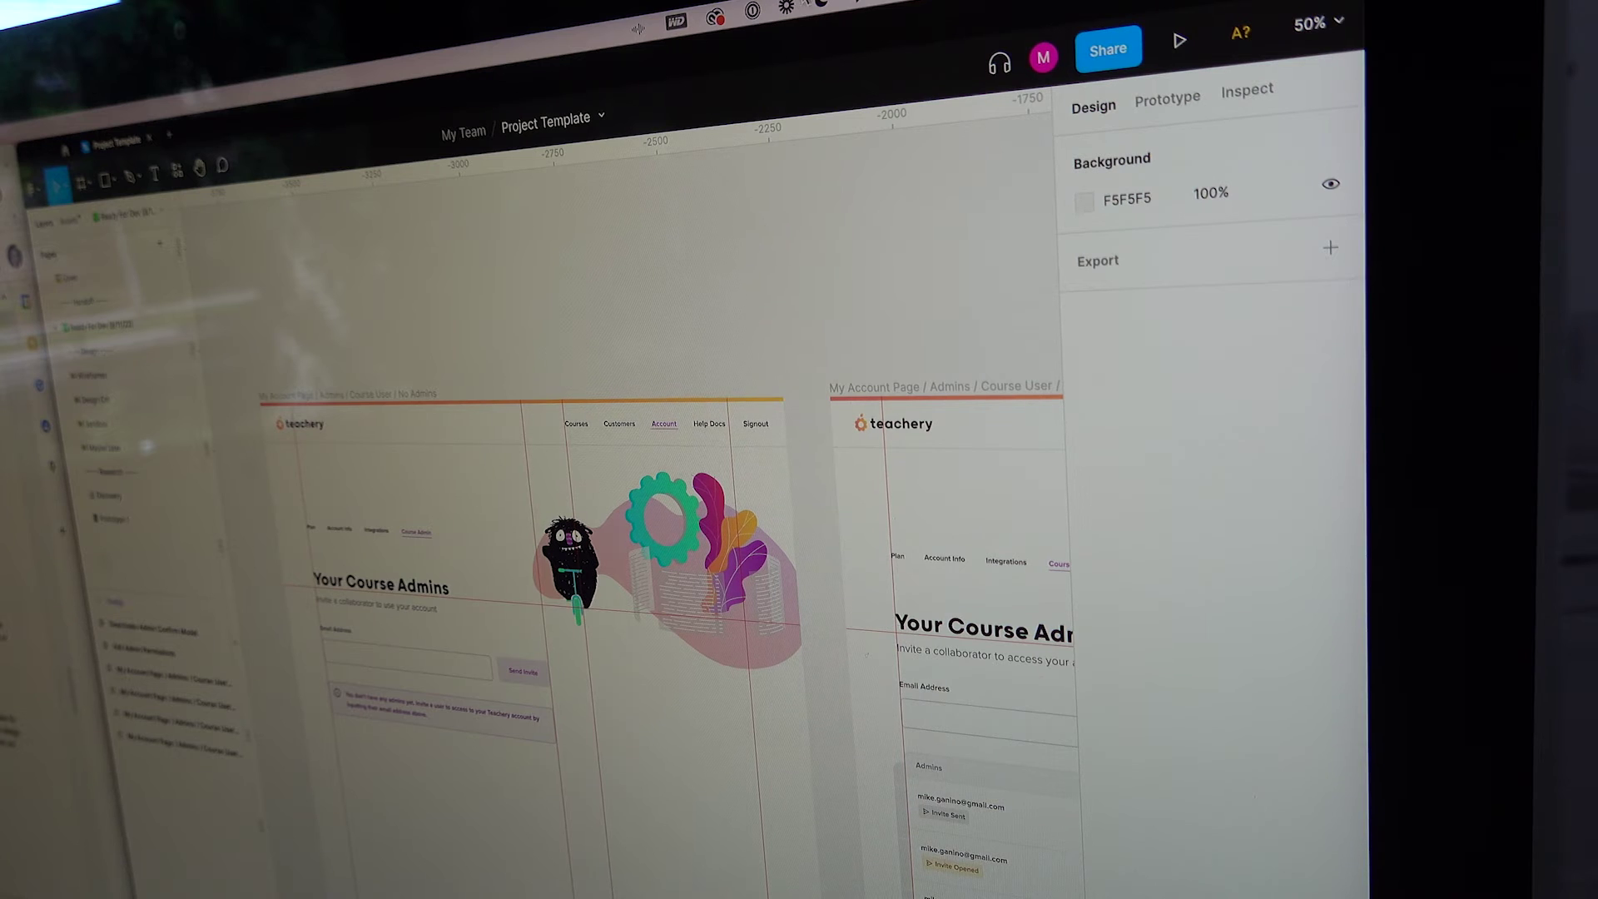
# Start a Loom recording, move the webcam bubble to the design's upper right, and pick the pen.
pyautogui.click(787, 8)
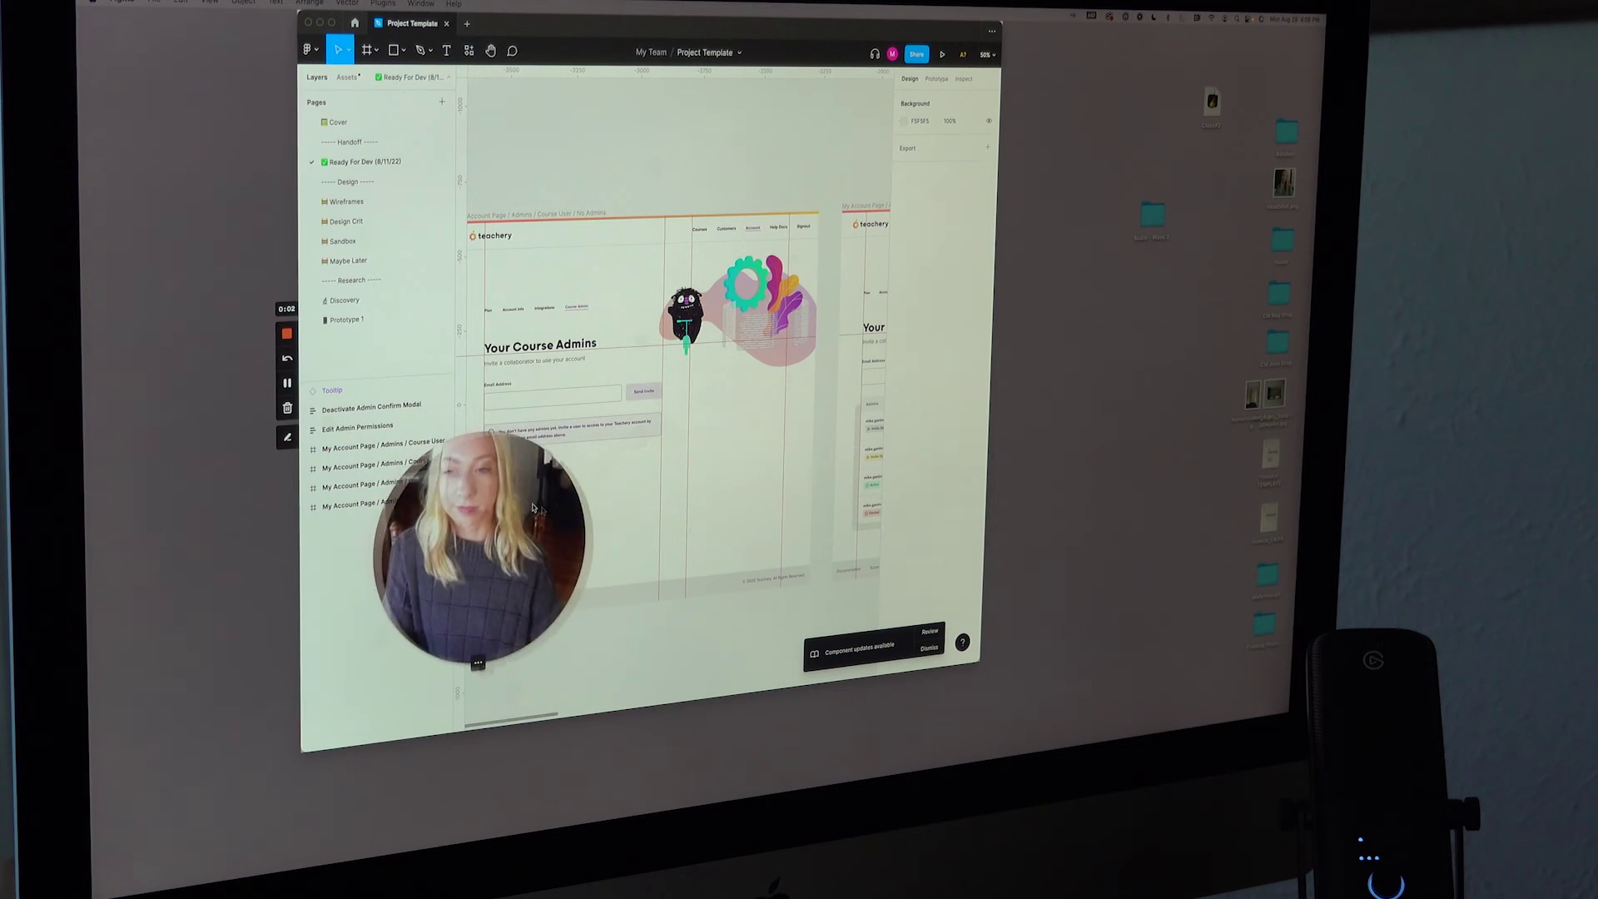
pyautogui.moveTo(533, 507); pyautogui.dragTo(933, 148)
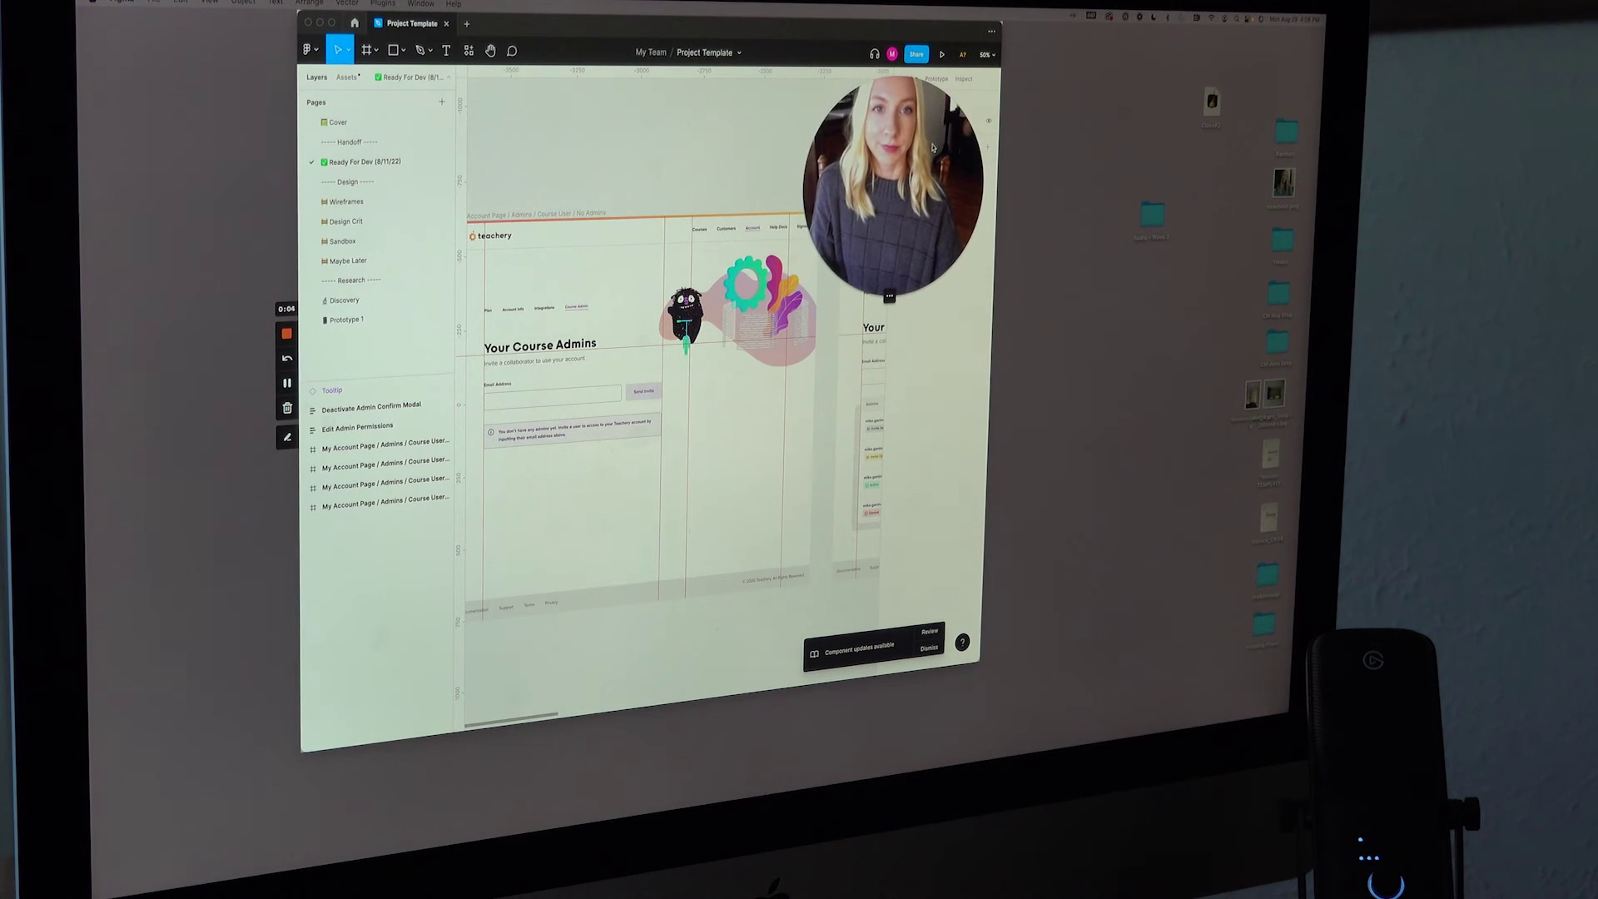
pyautogui.click(287, 437)
# Draw a green pen mark under the info box while narrating the Course Admins page.
pyautogui.moveTo(647, 459)
pyautogui.mouseDown()
pyautogui.moveTo(476, 470)
pyautogui.moveTo(478, 522)
pyautogui.moveTo(669, 504)
pyautogui.mouseUp()
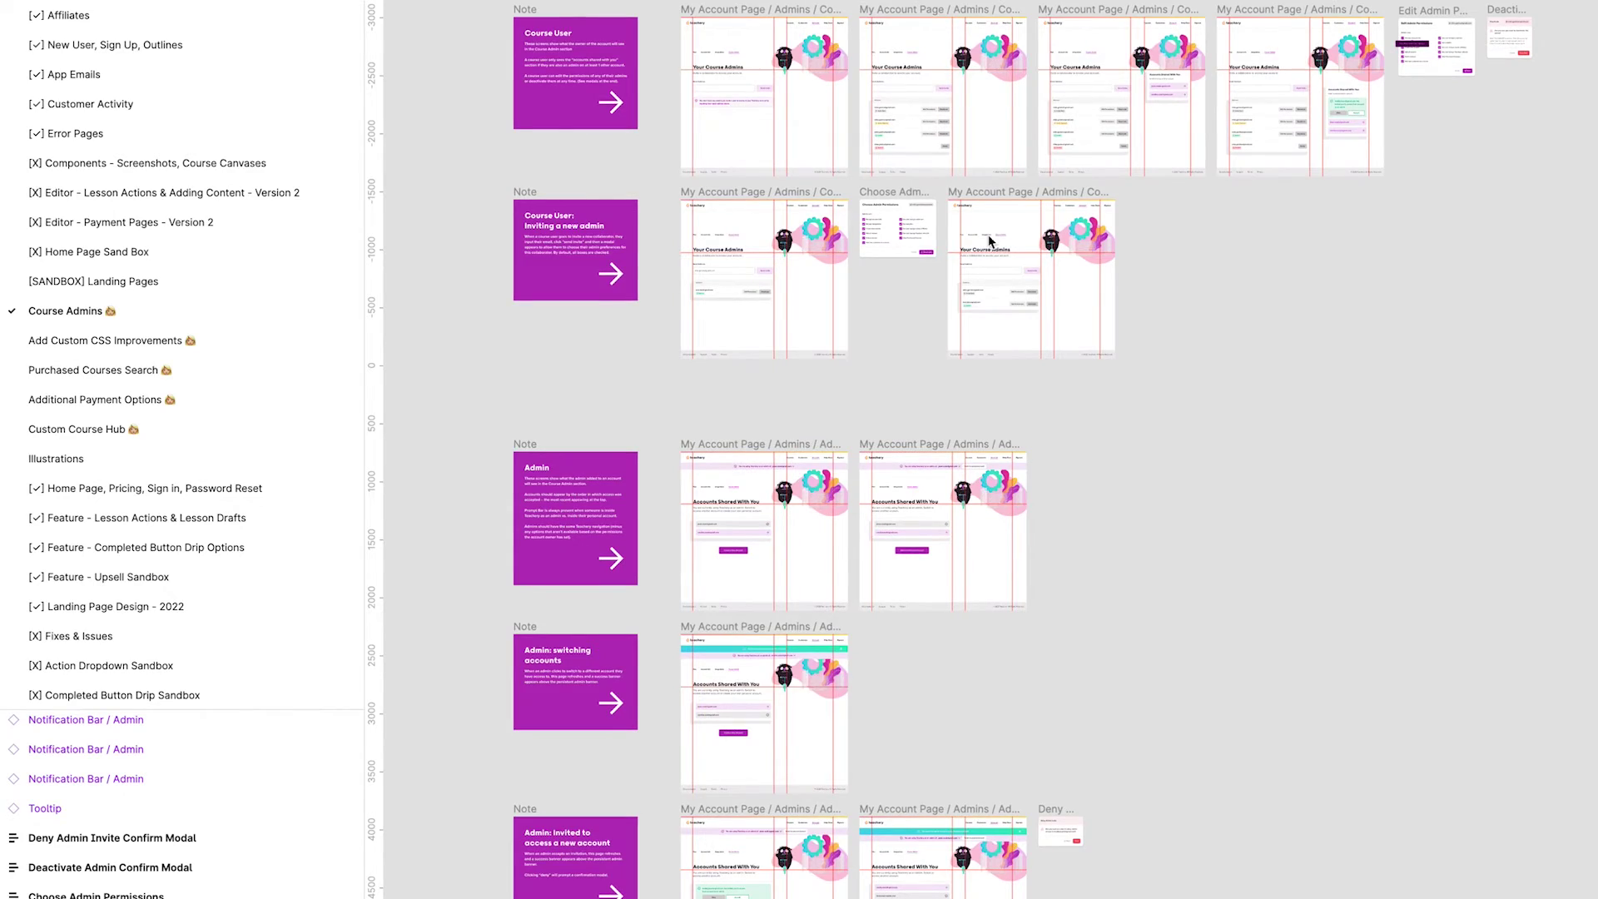
# Scroll past the Course User and Admin note cards down to the Notification Bar banner versions.
pyautogui.scroll(10, 899, 217)
pyautogui.scroll(-10, 886, 210)
pyautogui.scroll(6, 654, 23)
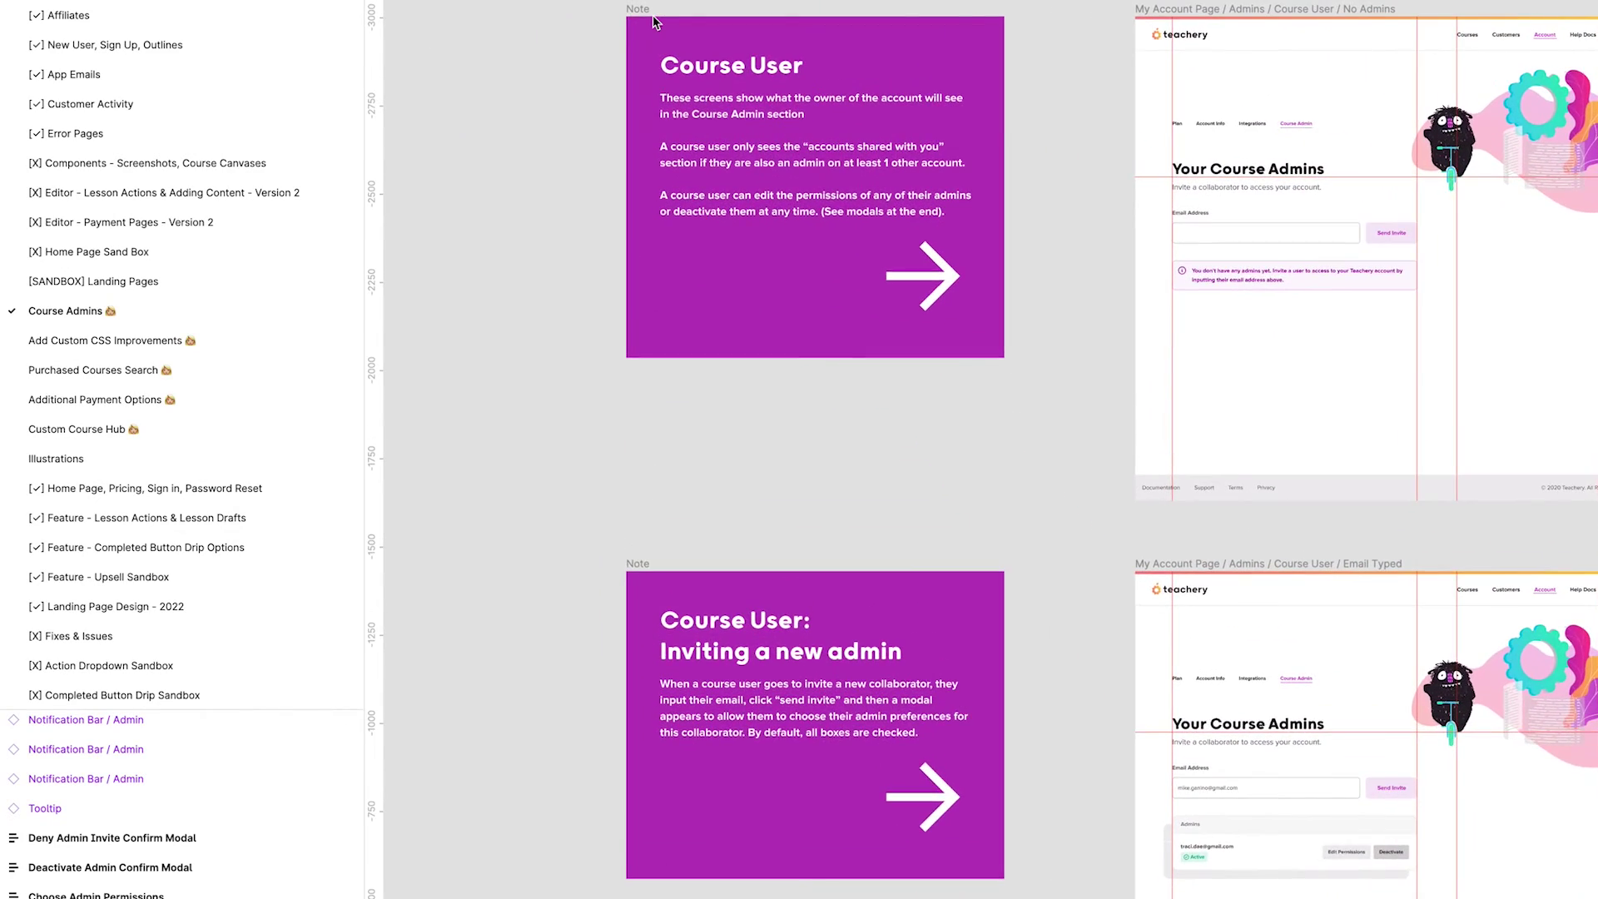
pyautogui.scroll(-7, 990, 109)
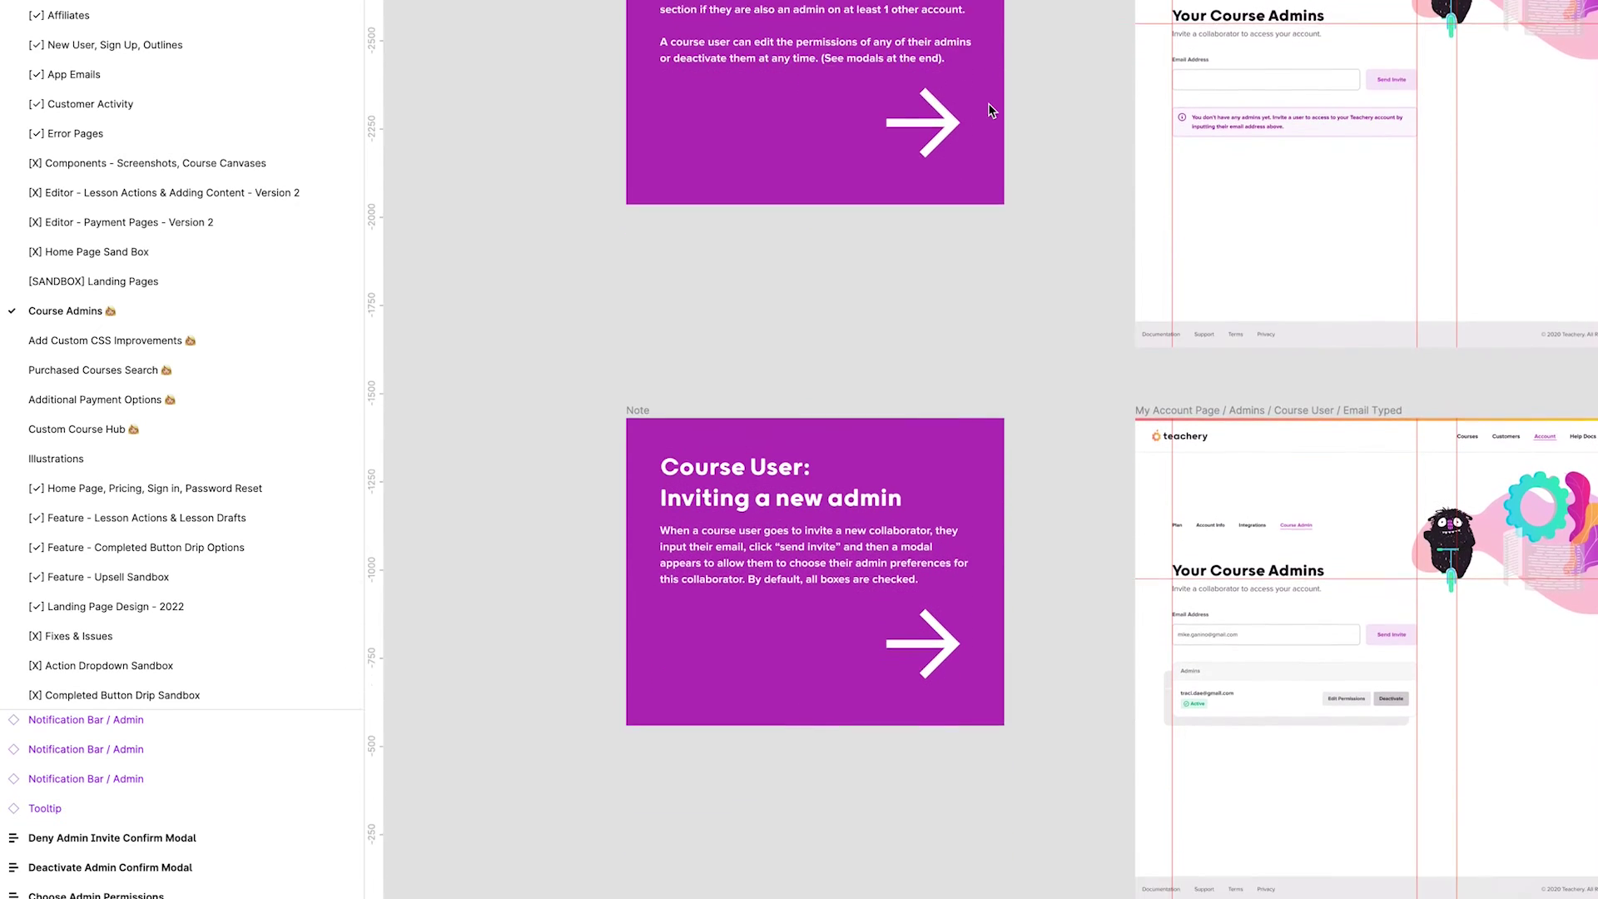
pyautogui.scroll(-15, 989, 109)
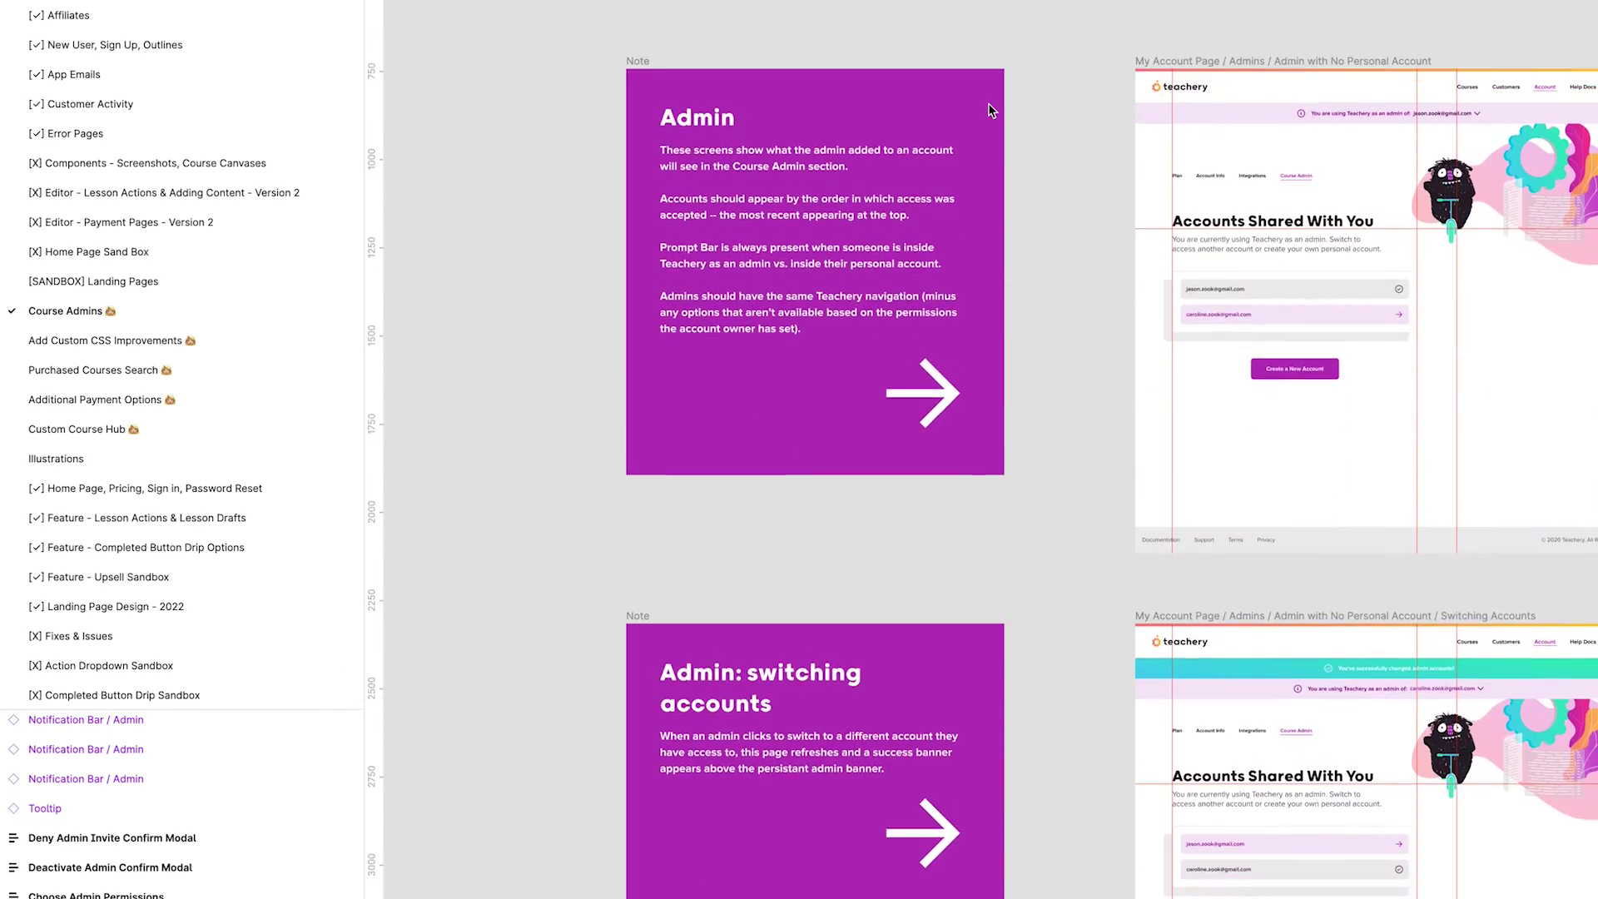
pyautogui.scroll(-12, 990, 109)
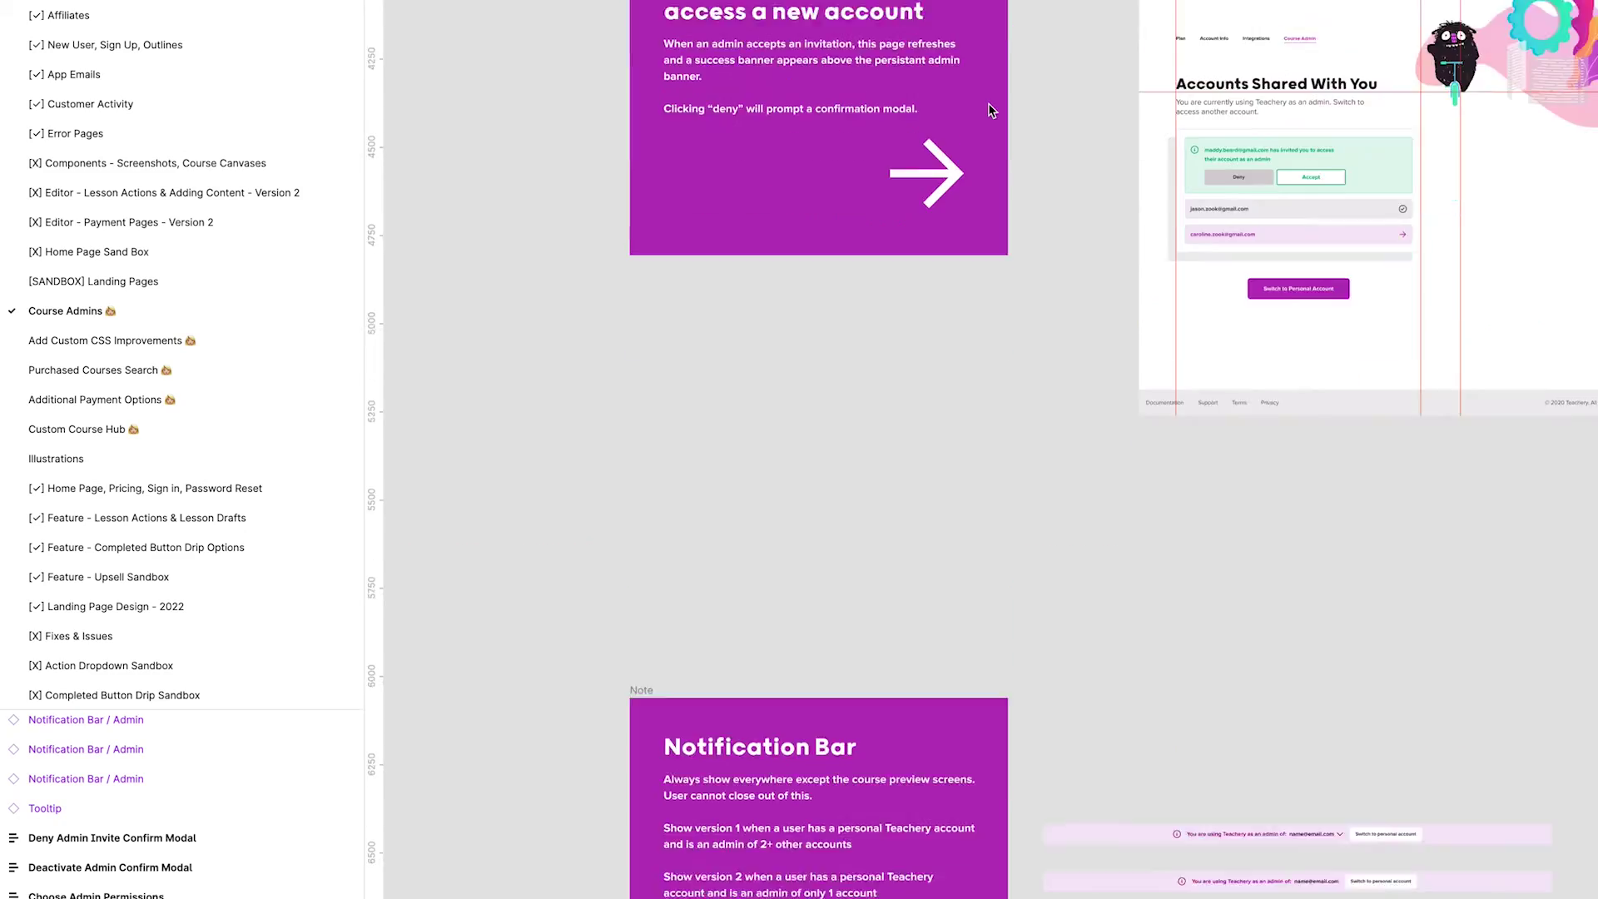